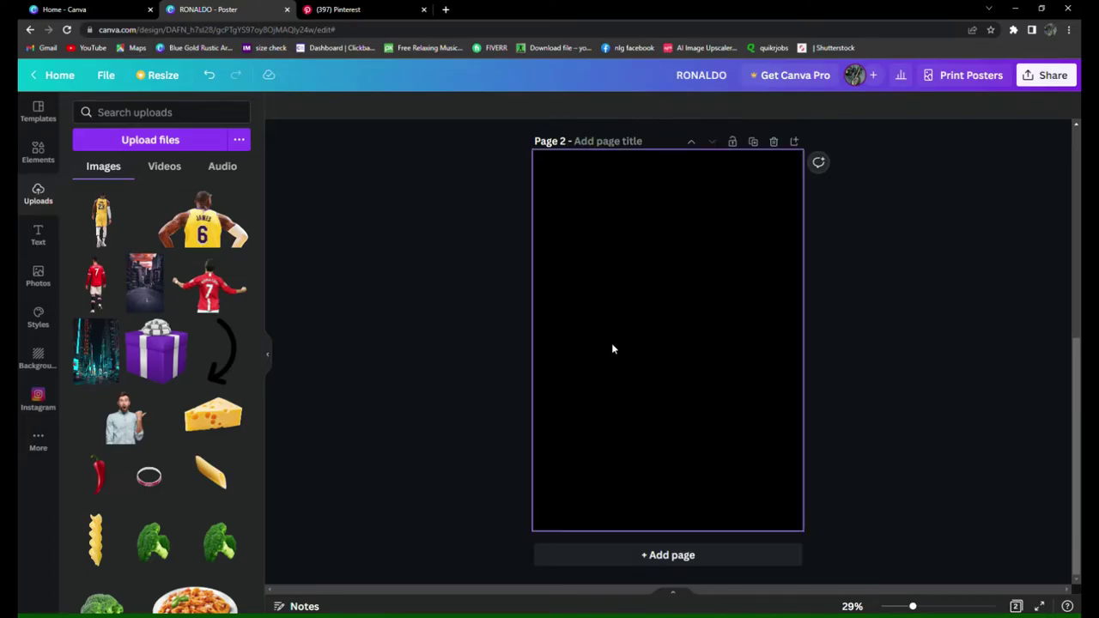
# - Place the uploaded teal night-street photo on page 2 and enlarge it to fill the whole page
pyautogui.click(97, 361)
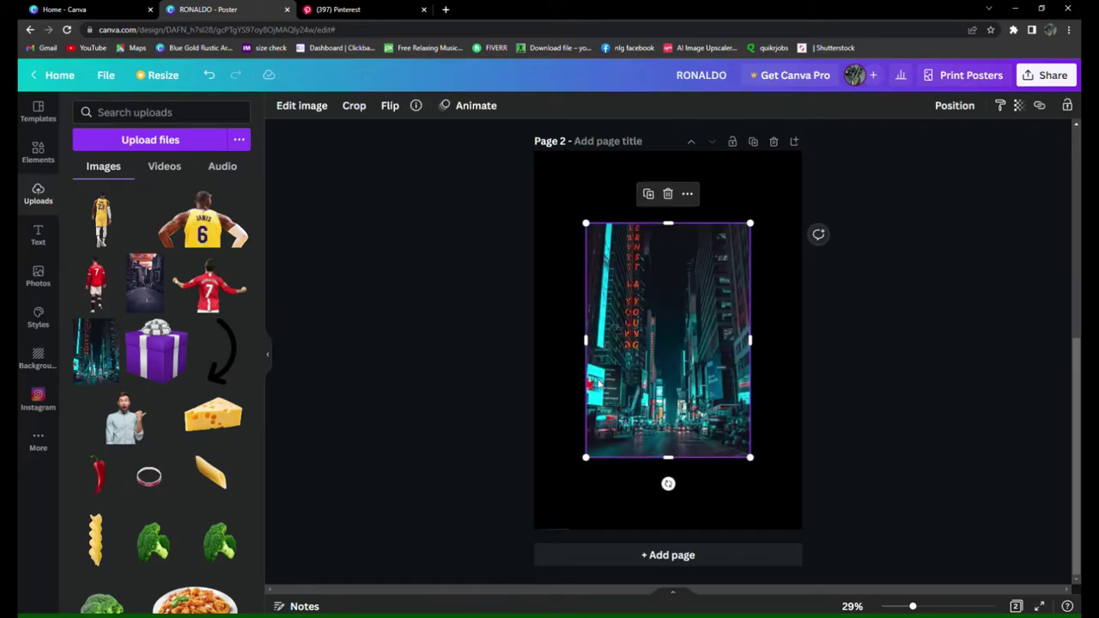
pyautogui.moveTo(617, 407); pyautogui.dragTo(565, 335)
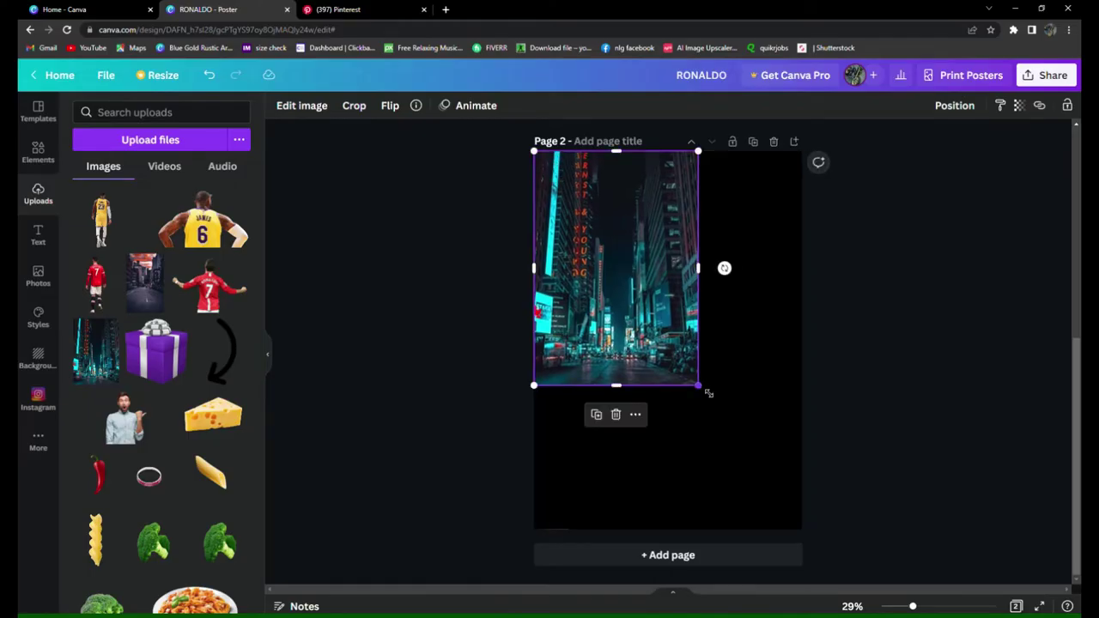
pyautogui.moveTo(709, 393); pyautogui.dragTo(815, 544)
pyautogui.click(842, 458)
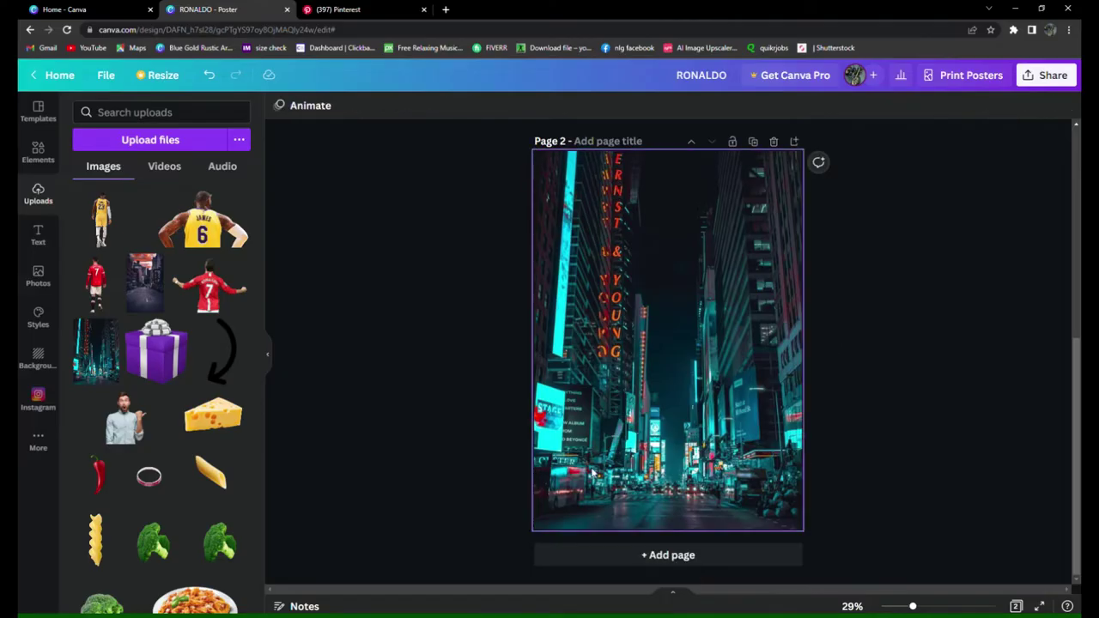
# - Adjust the street photo to contrast 31, saturation 46, highlights 20, vignette 28 and X-Process 26
pyautogui.click(675, 289)
pyautogui.click(334, 109)
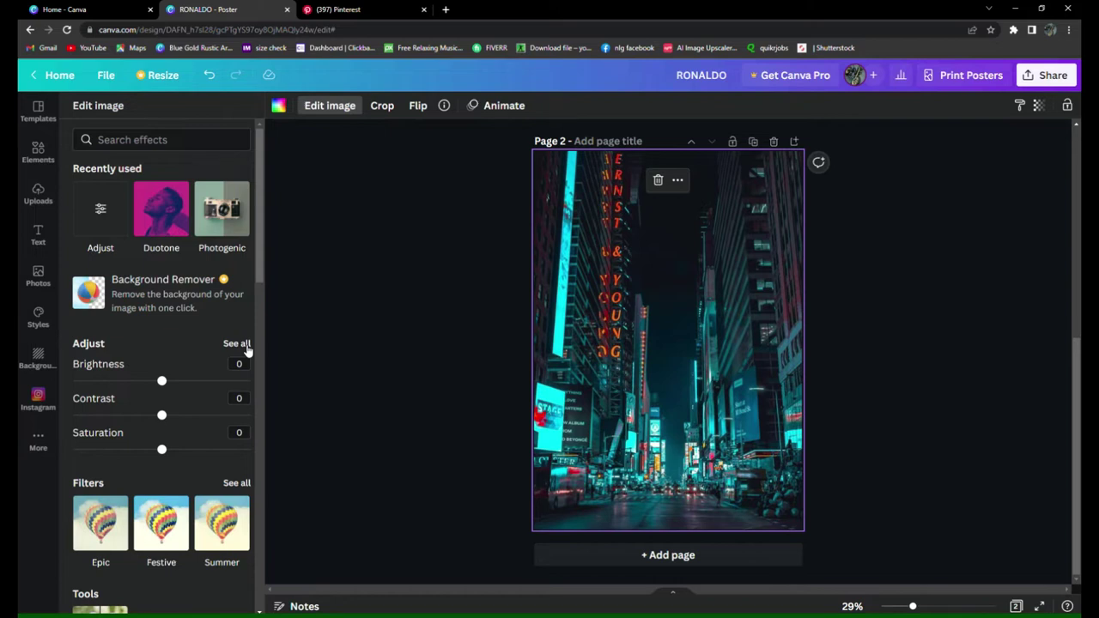
pyautogui.click(237, 343)
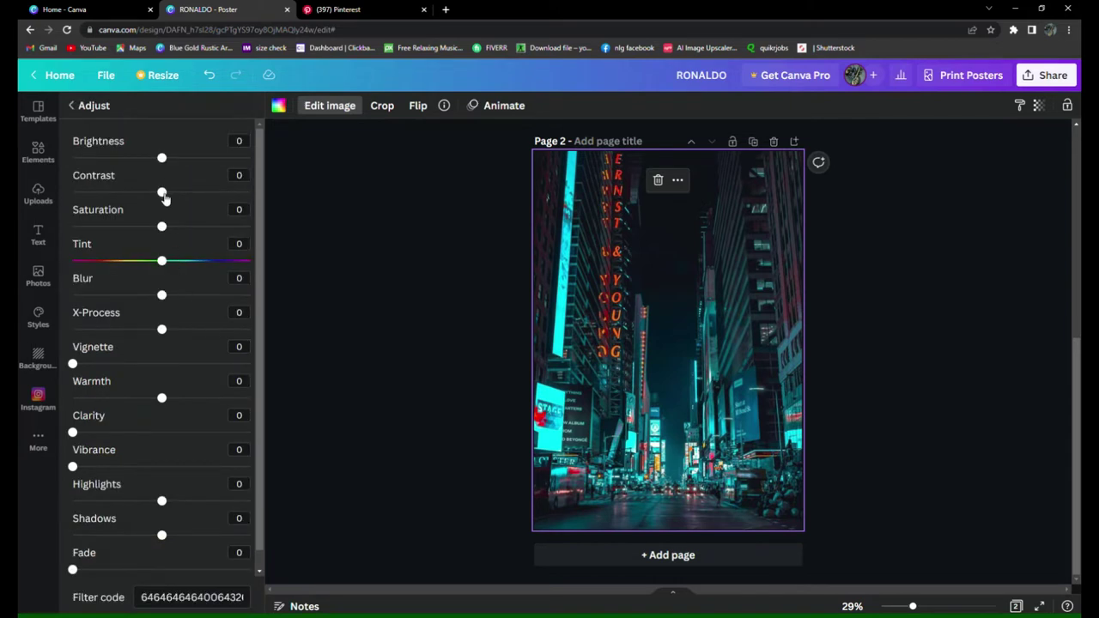
pyautogui.moveTo(165, 198); pyautogui.dragTo(208, 239)
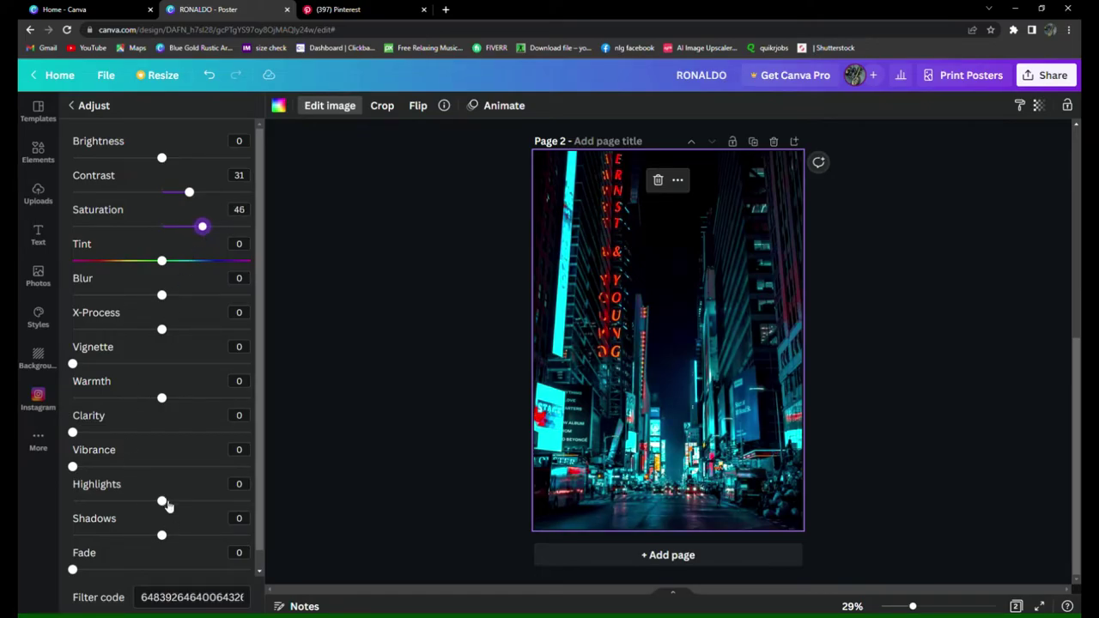
pyautogui.moveTo(168, 507)
pyautogui.mouseDown()
pyautogui.moveTo(106, 512)
pyautogui.moveTo(183, 519)
pyautogui.mouseUp()
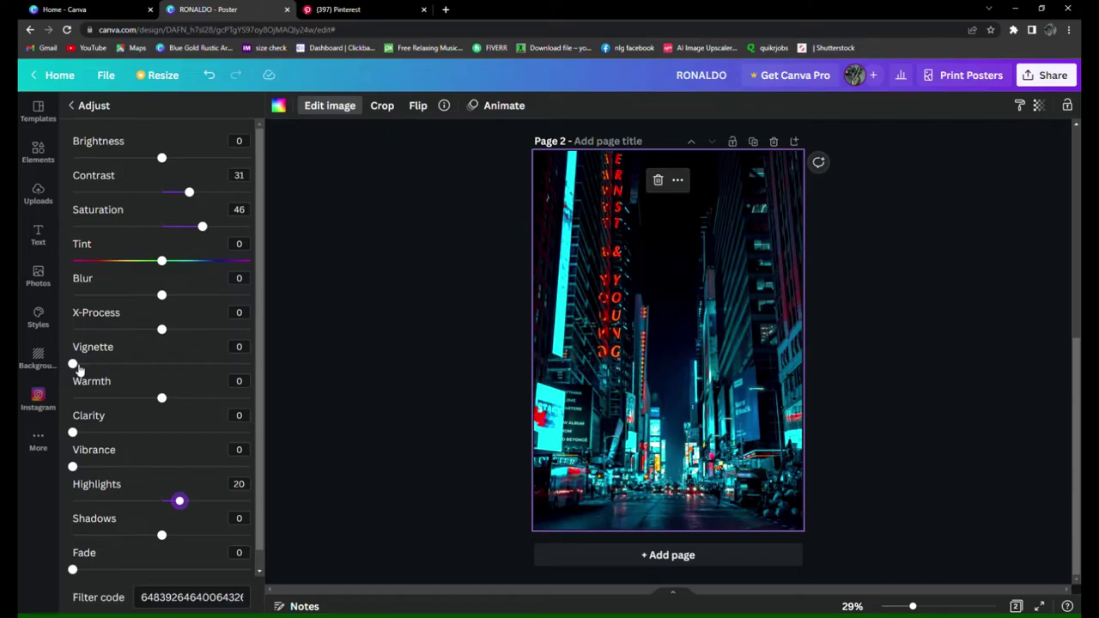
pyautogui.moveTo(73, 365); pyautogui.dragTo(122, 365)
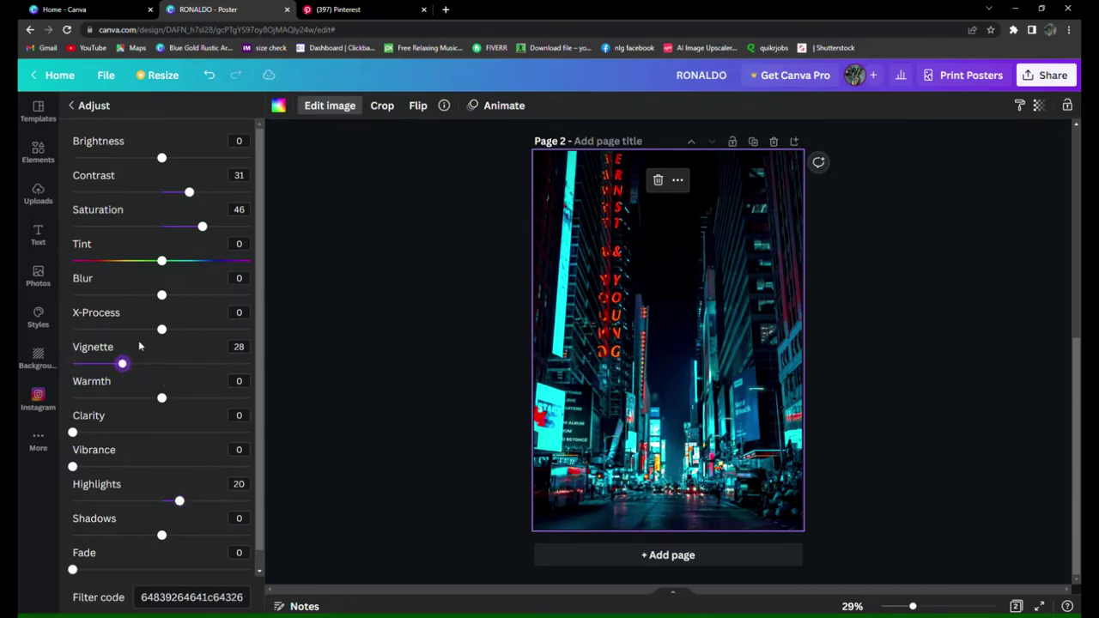
pyautogui.moveTo(163, 331); pyautogui.dragTo(184, 354)
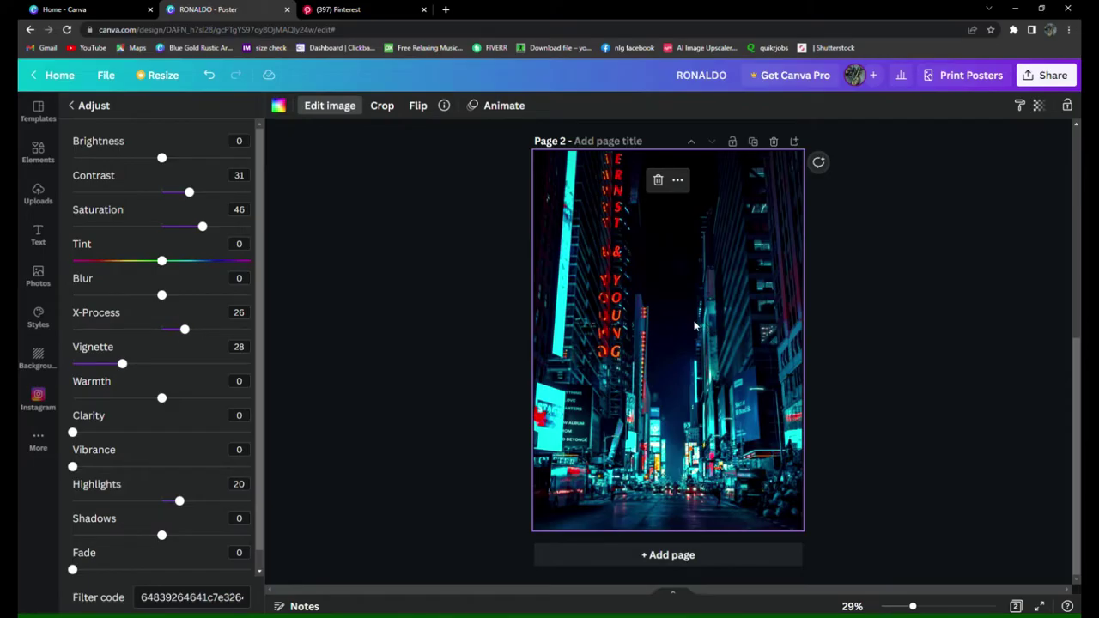
# - Add the uploaded cutout of the basketball player in the yellow number 6 jersey to the poster
pyautogui.click(38, 194)
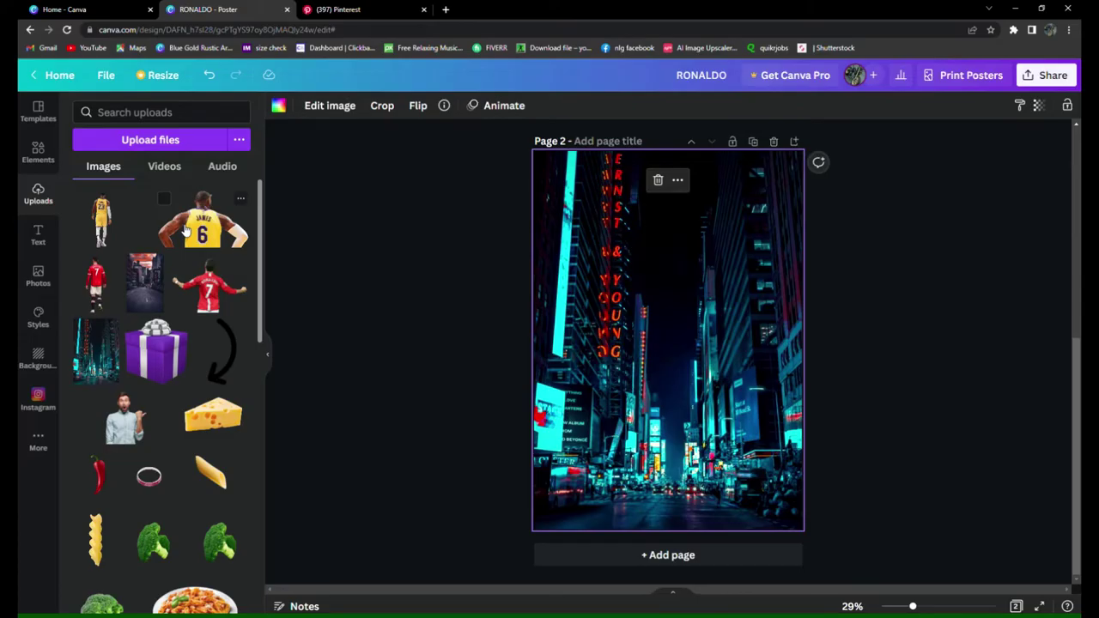
pyautogui.click(314, 251)
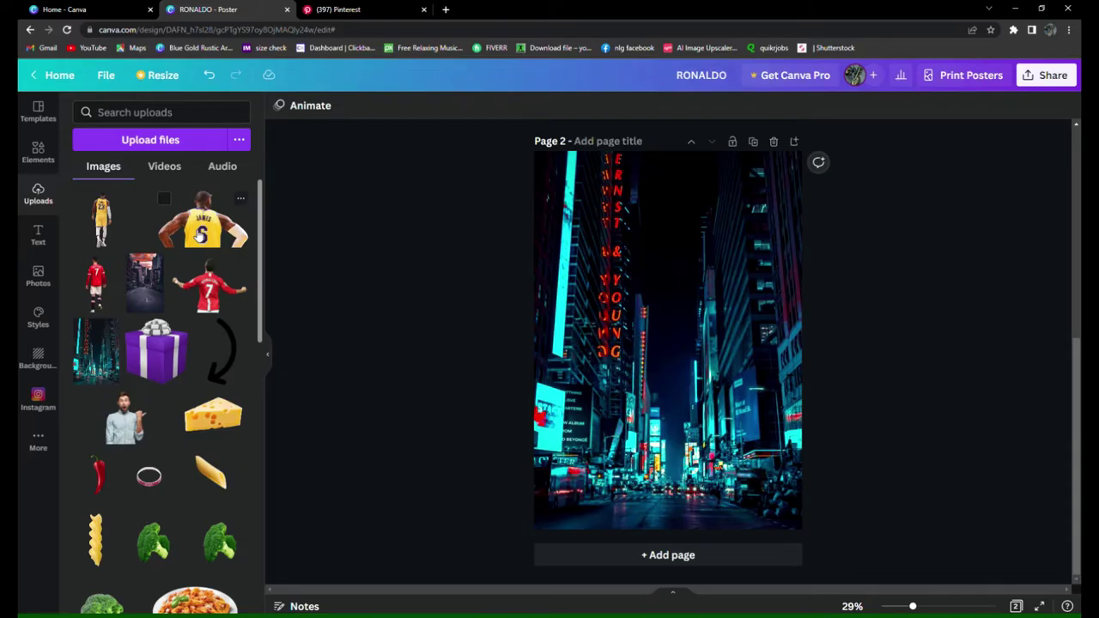
pyautogui.click(200, 228)
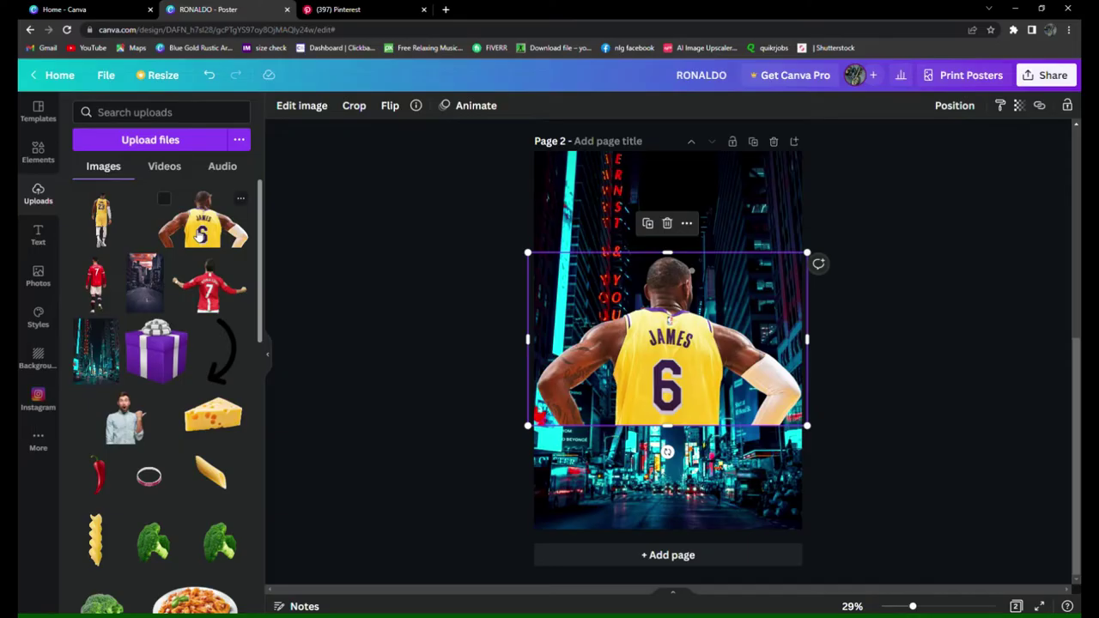
pyautogui.click(462, 283)
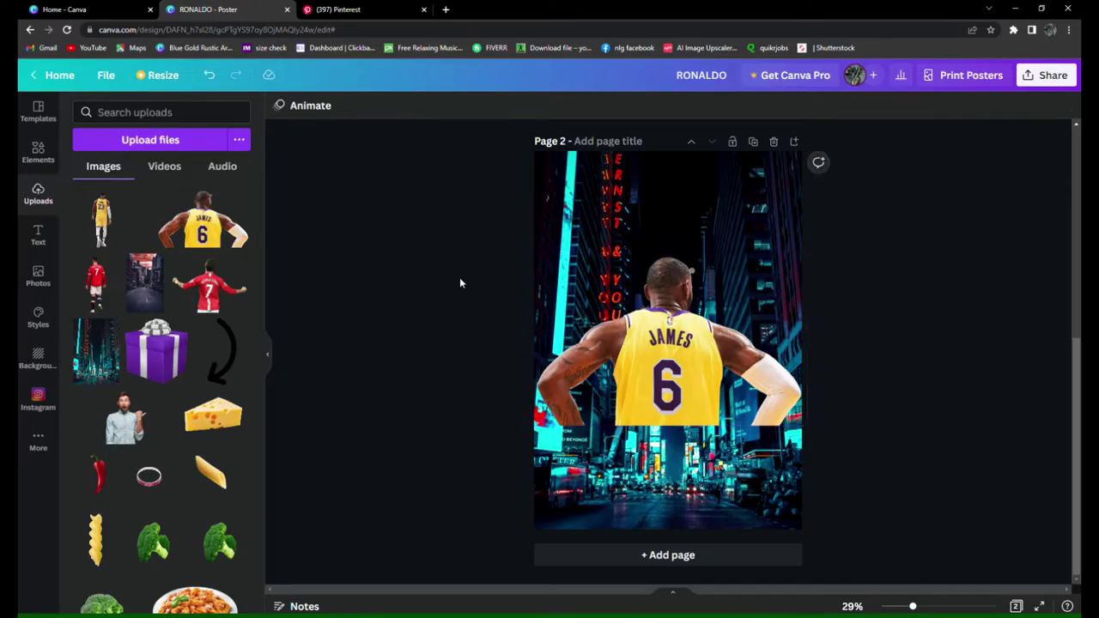
# - Add the dark blurred shadow element from the recently used elements and place it over the lower left edge of the player cutout
pyautogui.click(36, 151)
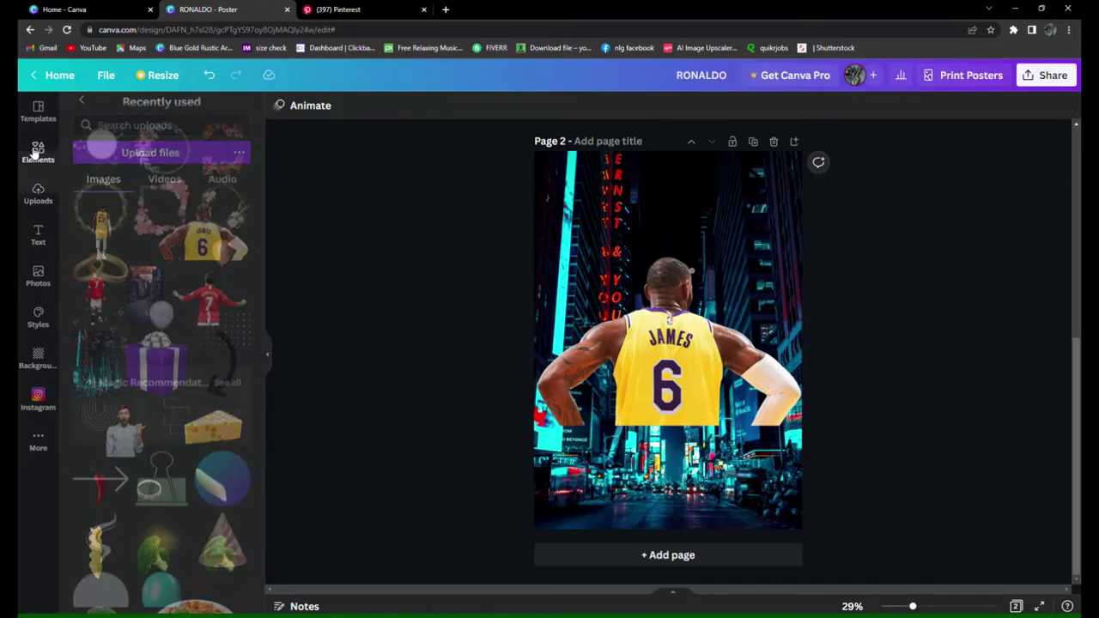
pyautogui.scroll(3, 177, 229)
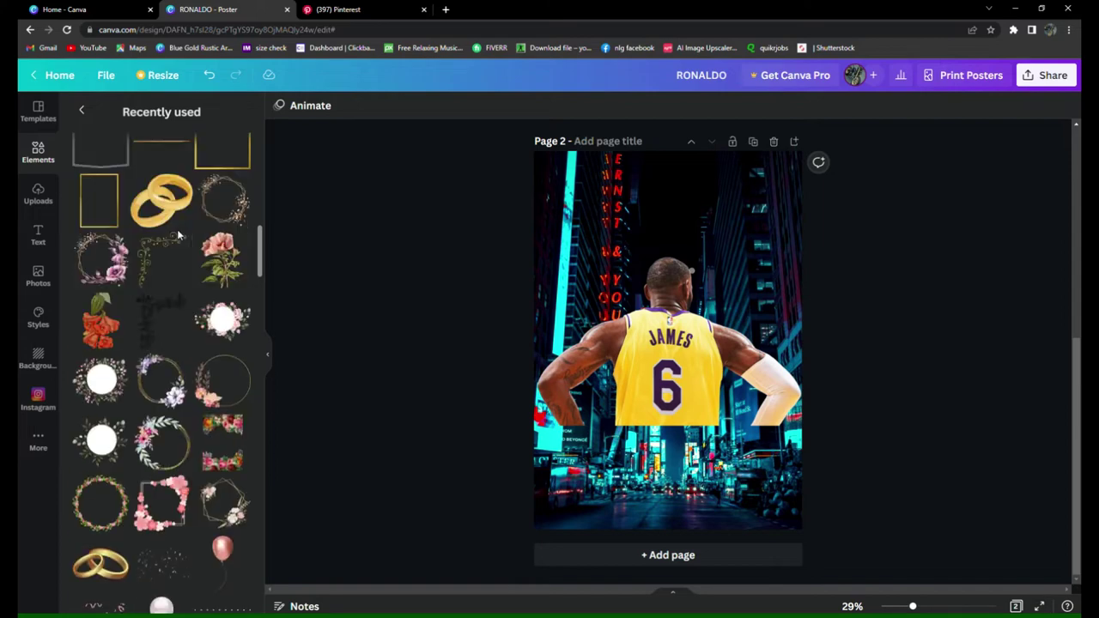
pyautogui.scroll(5, 177, 230)
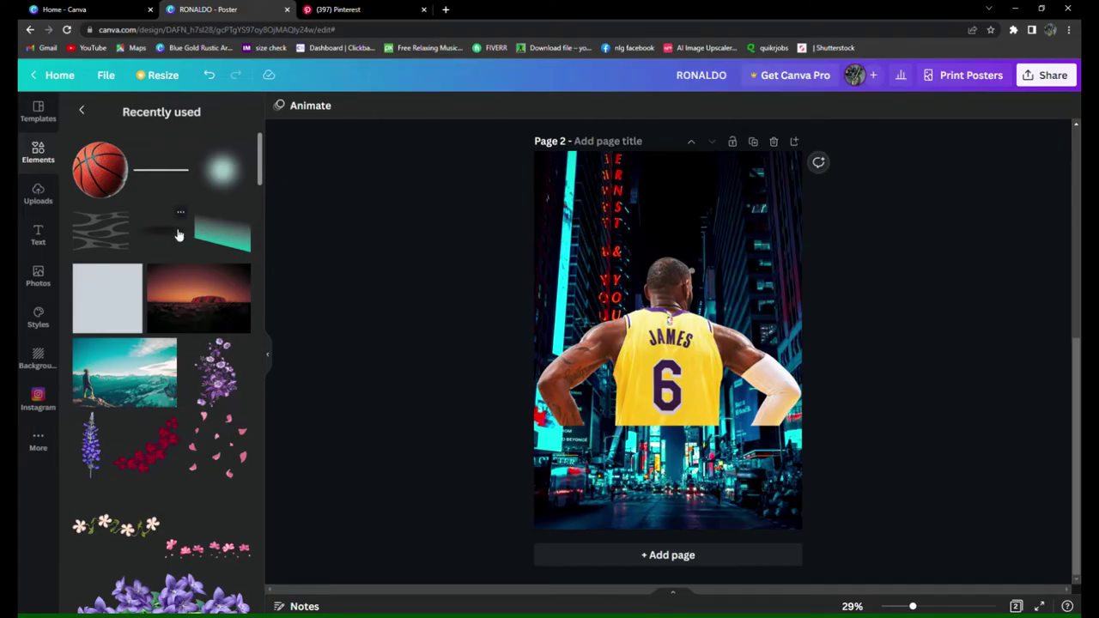
pyautogui.click(178, 234)
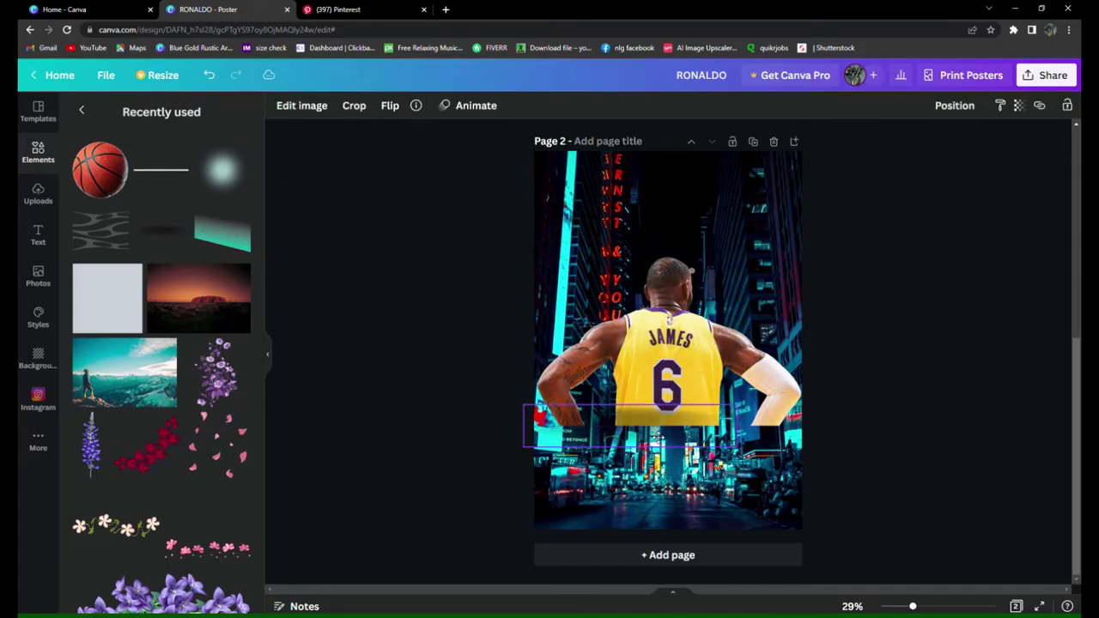
pyautogui.moveTo(651, 434); pyautogui.dragTo(636, 435)
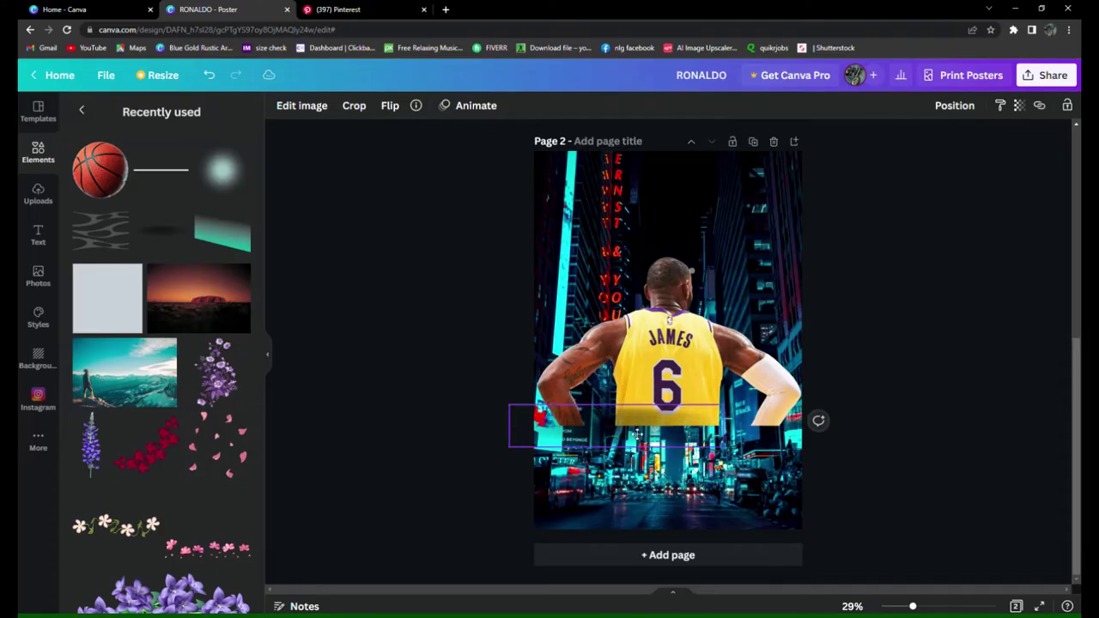
# - Spread more copies of the dark shadow across the player's lower edge until the cut-off line is covered from side to side
pyautogui.moveTo(616, 442); pyautogui.dragTo(744, 443)
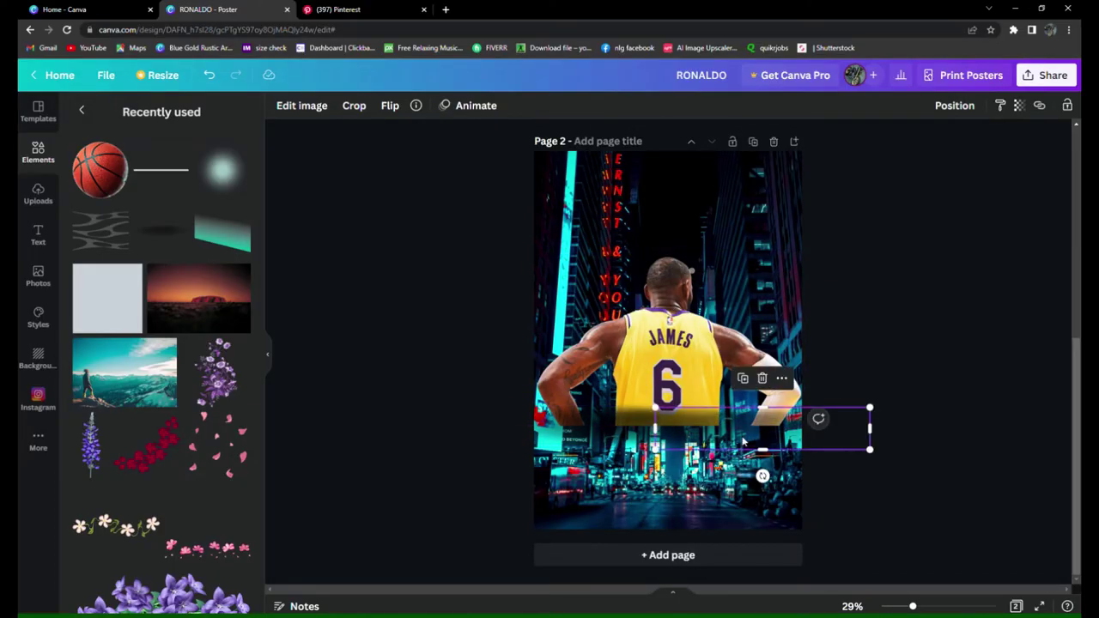
pyautogui.click(615, 444)
pyautogui.moveTo(528, 446); pyautogui.dragTo(755, 433)
pyautogui.click(627, 435)
pyautogui.click(884, 420)
pyautogui.moveTo(584, 427); pyautogui.dragTo(635, 432)
pyautogui.moveTo(594, 433); pyautogui.dragTo(506, 431)
pyautogui.click(925, 415)
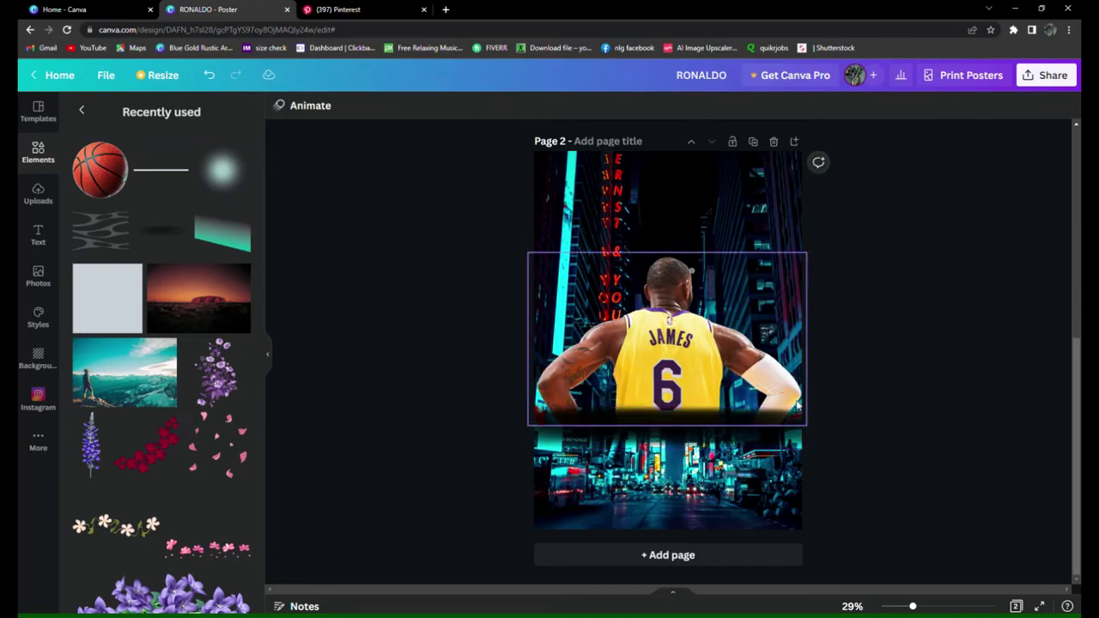
# - Insert the FREE DELIVERY text style and replace its wording with JAMES
pyautogui.click(39, 240)
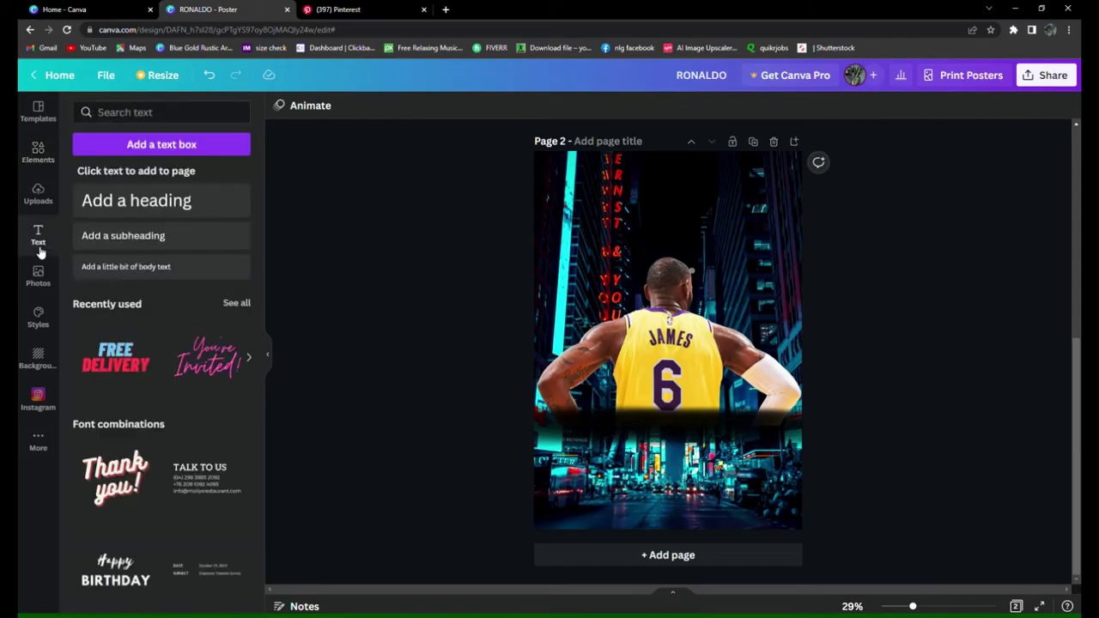
pyautogui.click(122, 360)
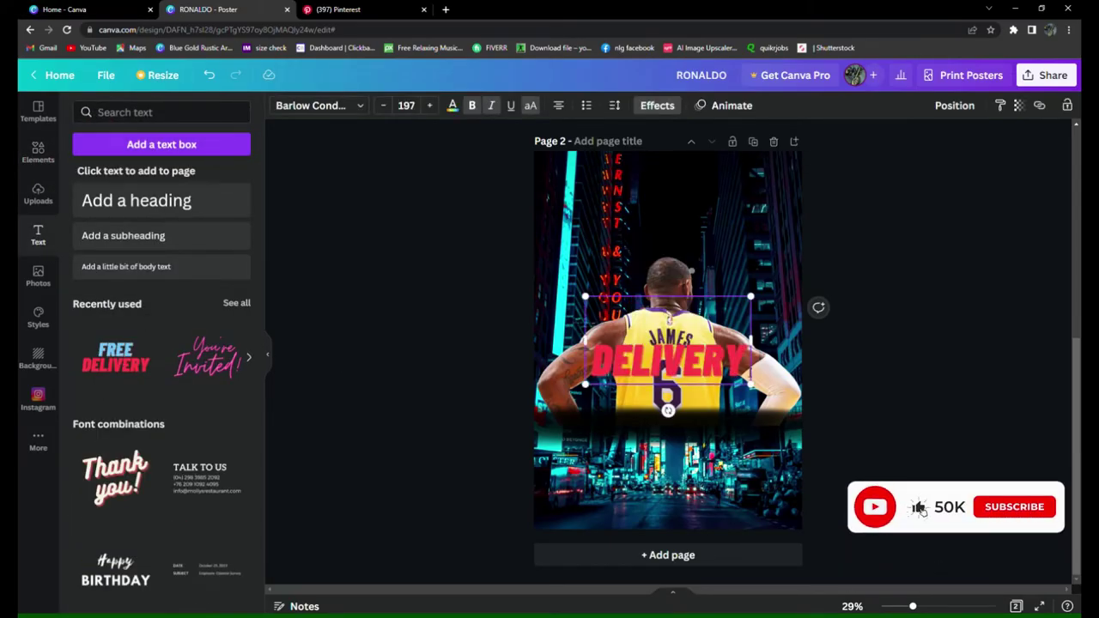
pyautogui.click(744, 361)
pyautogui.press('BackSpace')
pyautogui.press('BackSpace')
pyautogui.press('BackSpace')
pyautogui.press('BackSpace')
pyautogui.press('BackSpace')
pyautogui.press('BackSpace')
pyautogui.press('BackSpace')
pyautogui.press('BackSpace')
pyautogui.press('BackSpace')
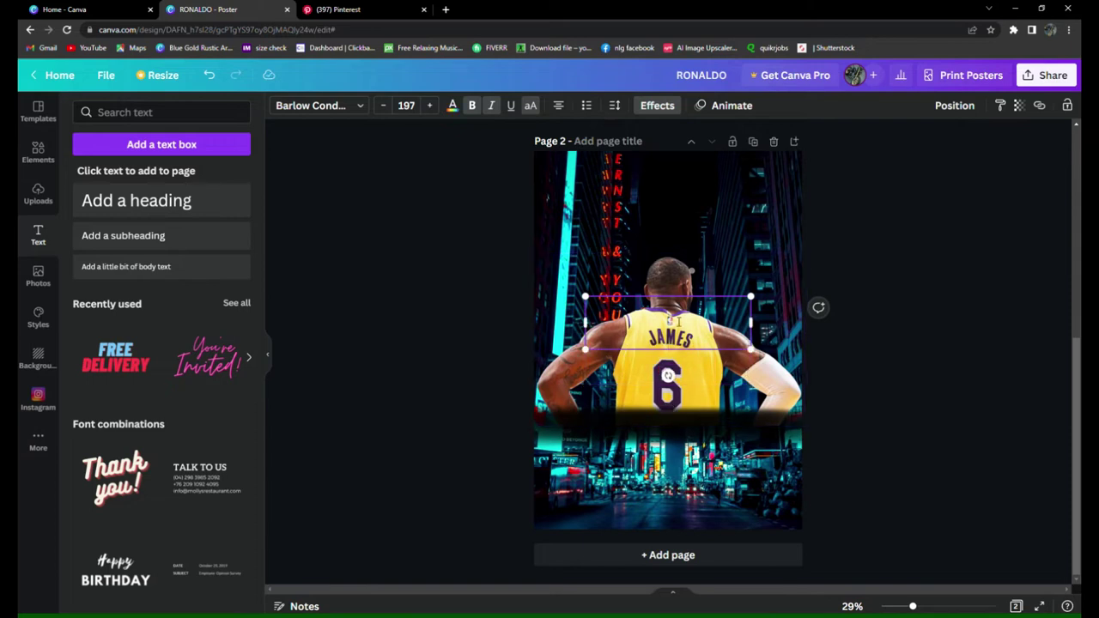
pyautogui.write('JAMES')
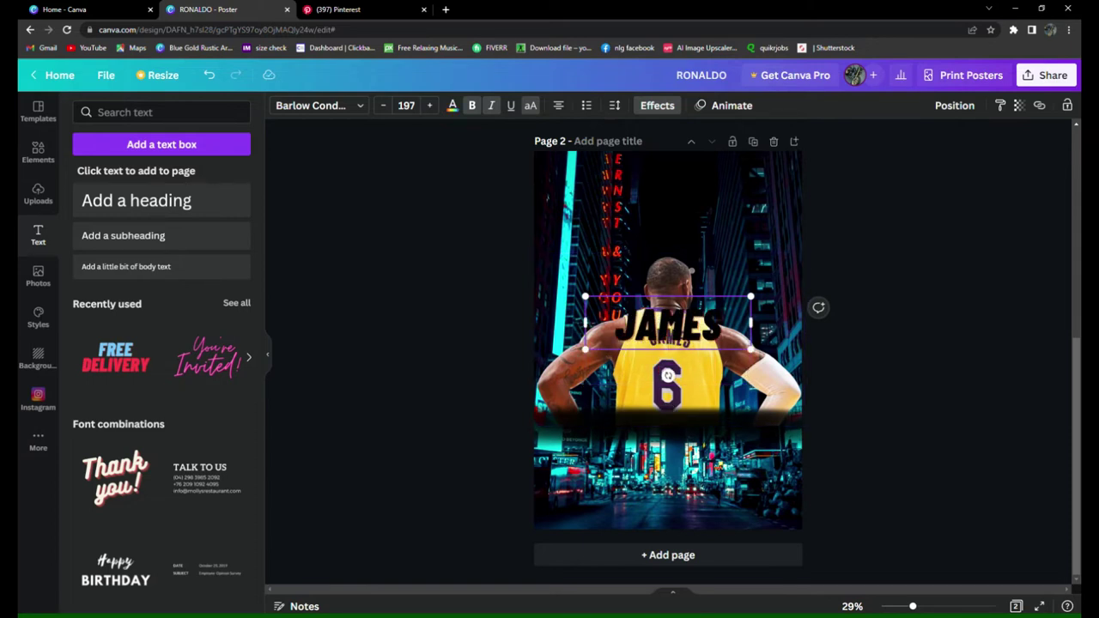
# - Recolor the whole JAMES title white
pyautogui.hotkey('ctrl', 'a')
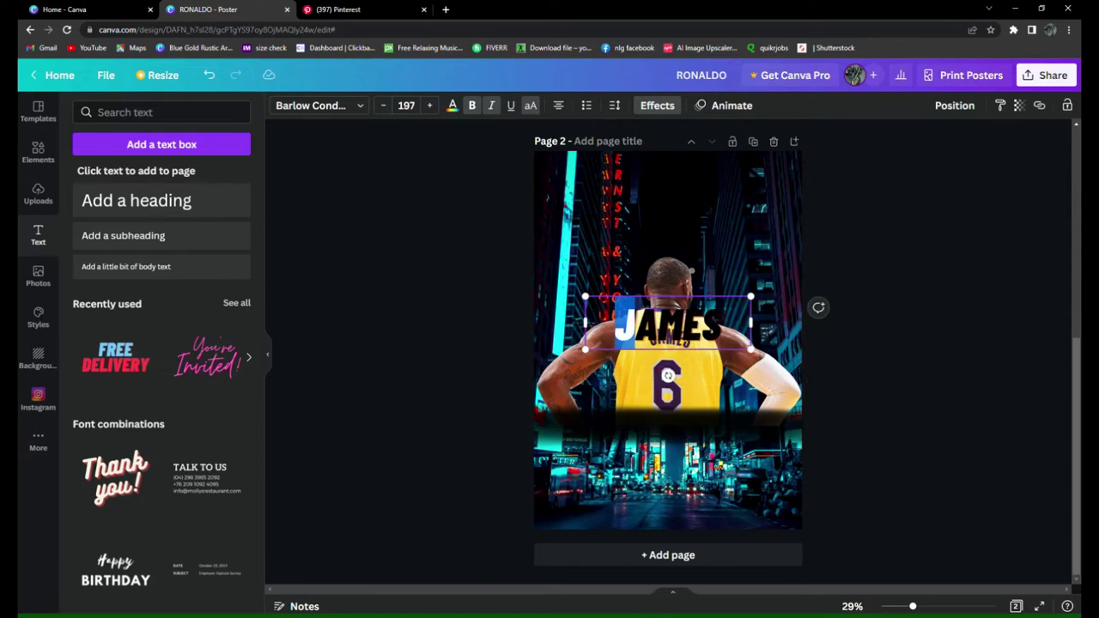
pyautogui.click(453, 104)
pyautogui.click(179, 174)
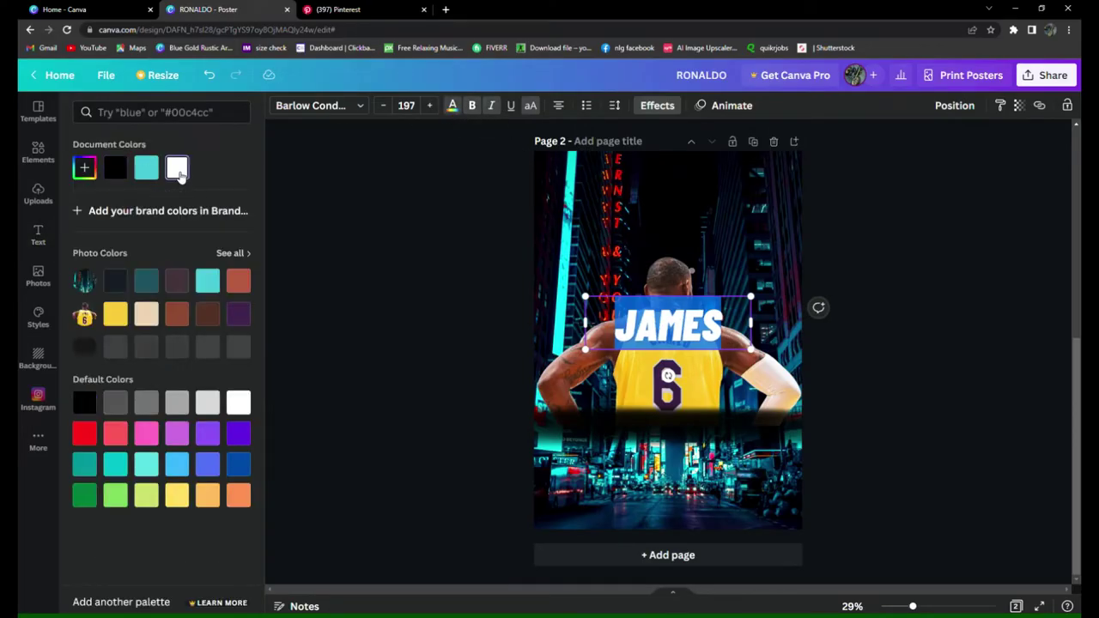
pyautogui.click(888, 351)
# - Enlarge the JAMES title to a font size of about 446 and move it down over the player's lower back
pyautogui.click(722, 336)
pyautogui.moveTo(753, 349); pyautogui.dragTo(843, 419)
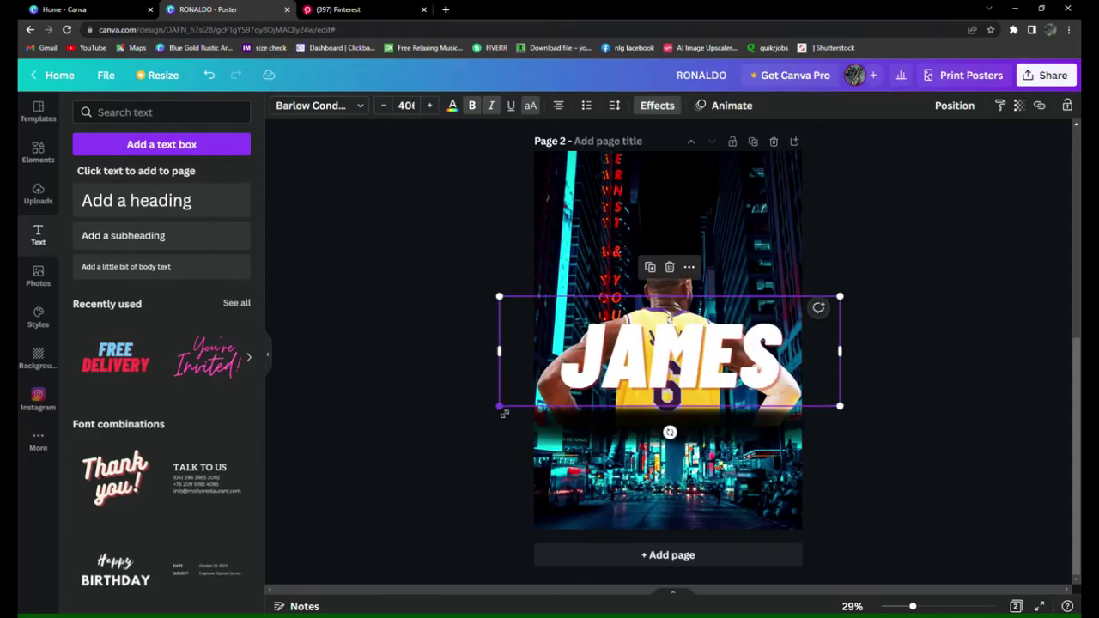
pyautogui.moveTo(503, 412); pyautogui.dragTo(491, 428)
pyautogui.moveTo(850, 418); pyautogui.dragTo(853, 423)
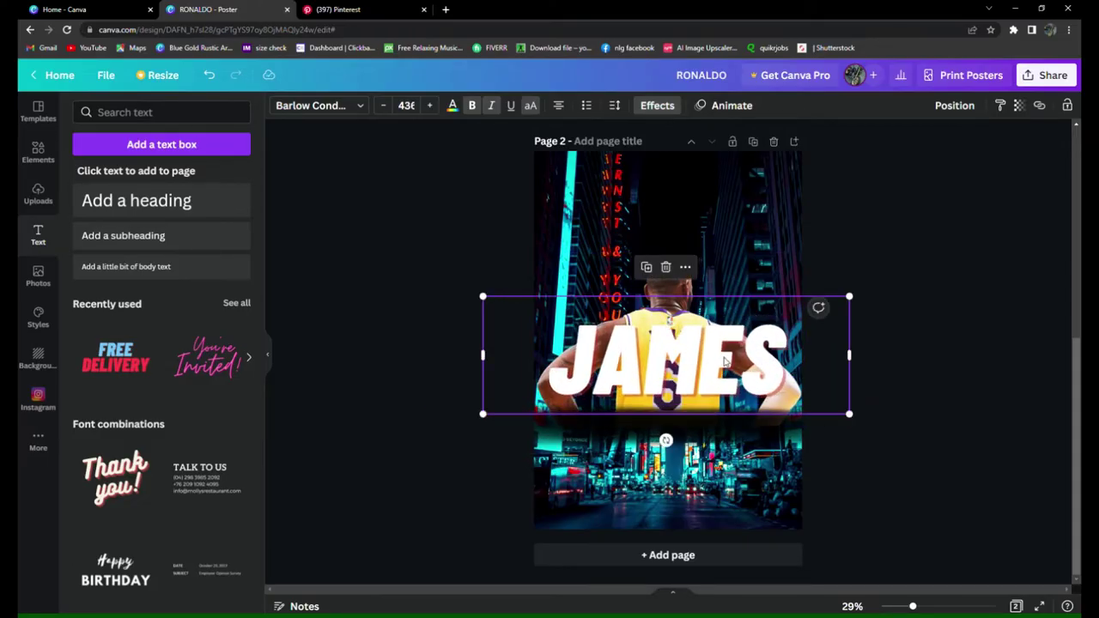
pyautogui.moveTo(731, 368); pyautogui.dragTo(726, 407)
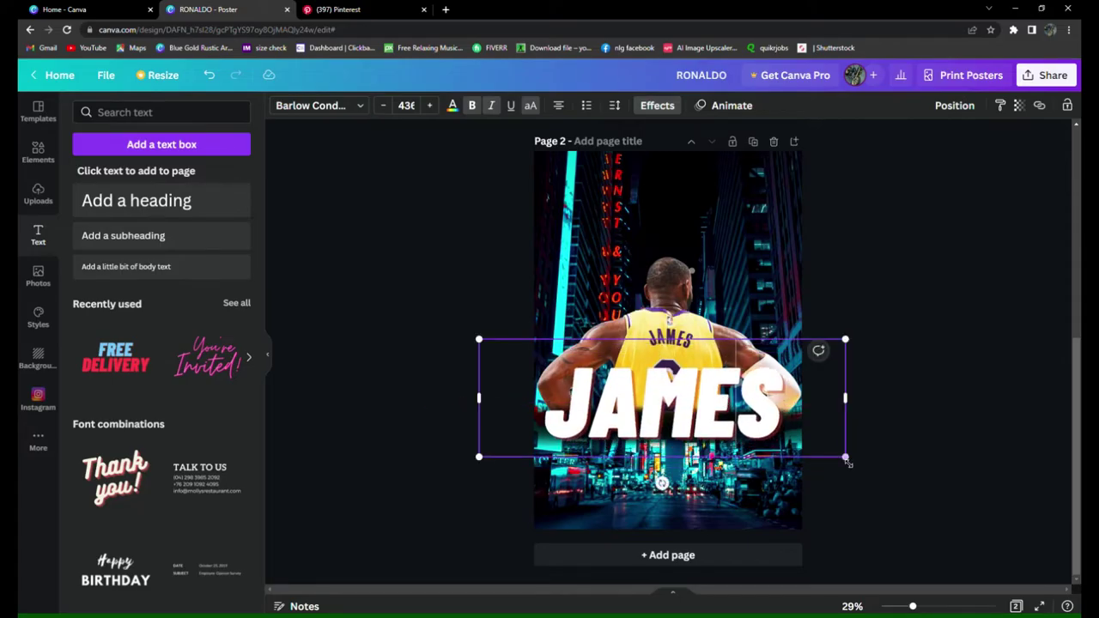
pyautogui.moveTo(847, 463); pyautogui.dragTo(856, 469)
pyautogui.click(912, 444)
# - Nudge the JAMES title slightly upward on the poster
pyautogui.click(765, 404)
pyautogui.press('Up')
pyautogui.press('Up')
pyautogui.press('Up')
pyautogui.press('Up')
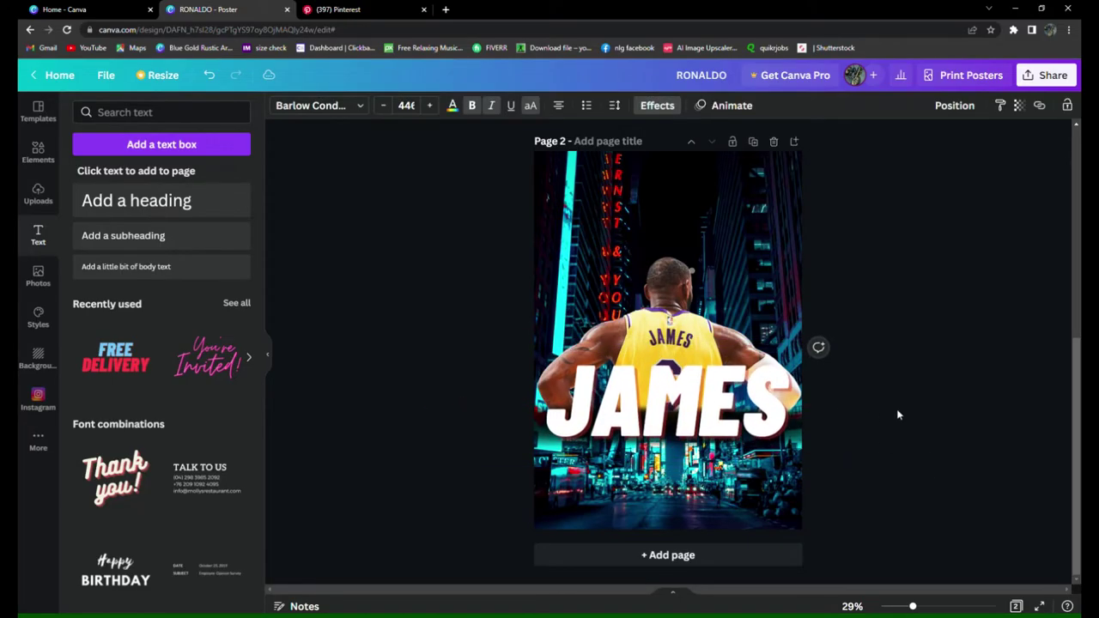
pyautogui.click(953, 331)
# - Give the JAMES title a black shadow with offset 36, blur 18 and transparency 100
pyautogui.click(756, 387)
pyautogui.click(656, 106)
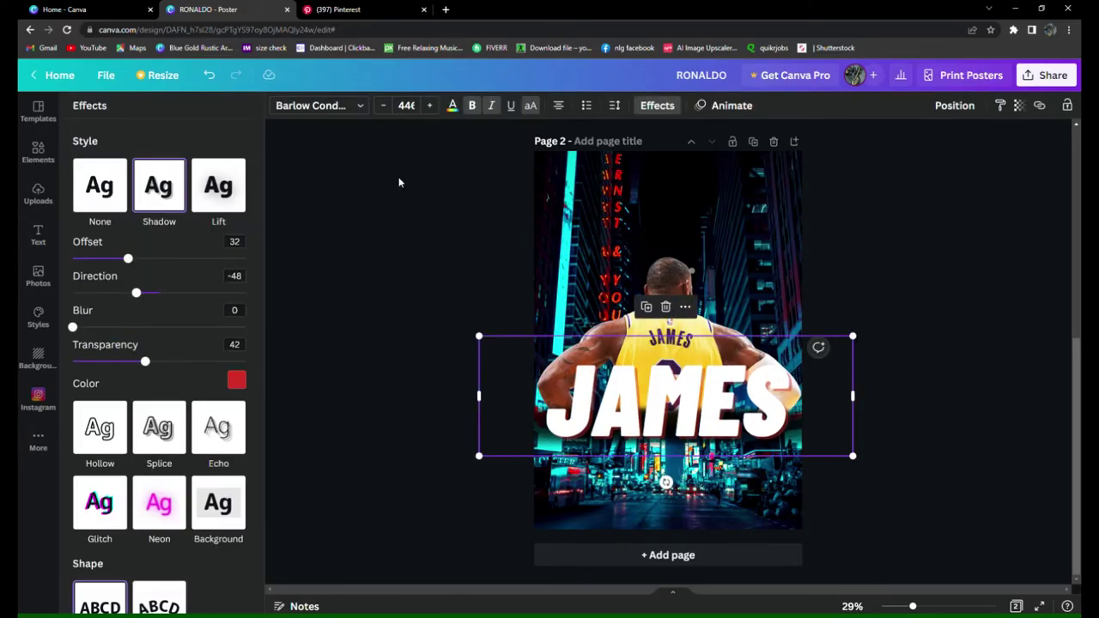
pyautogui.click(236, 379)
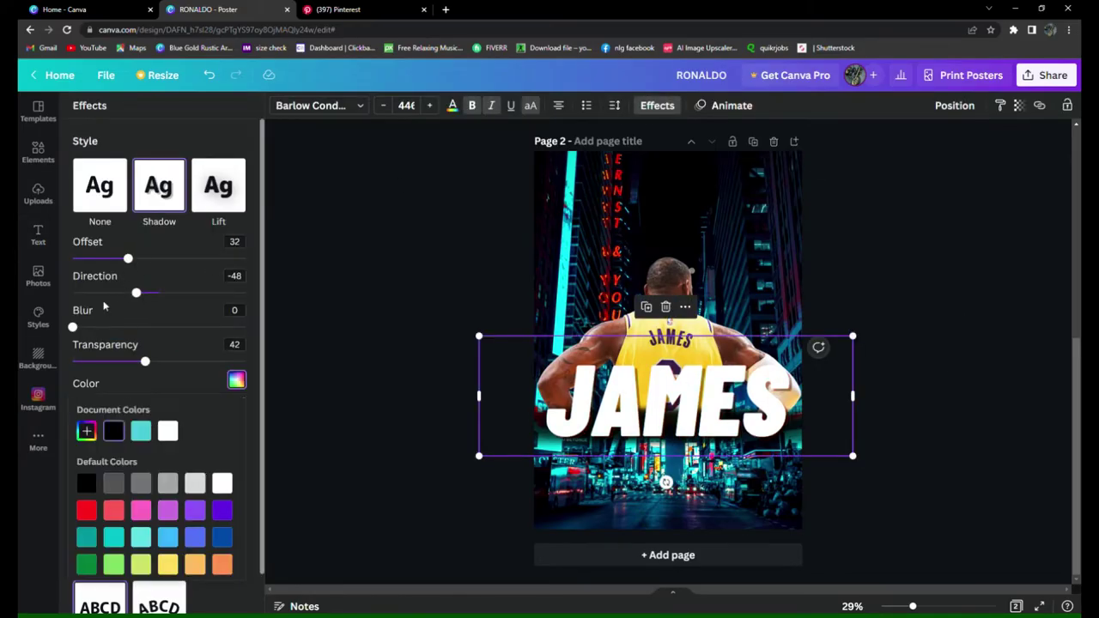
pyautogui.moveTo(146, 365); pyautogui.dragTo(308, 395)
pyautogui.moveTo(74, 327)
pyautogui.mouseDown()
pyautogui.moveTo(128, 327)
pyautogui.moveTo(93, 327)
pyautogui.mouseUp()
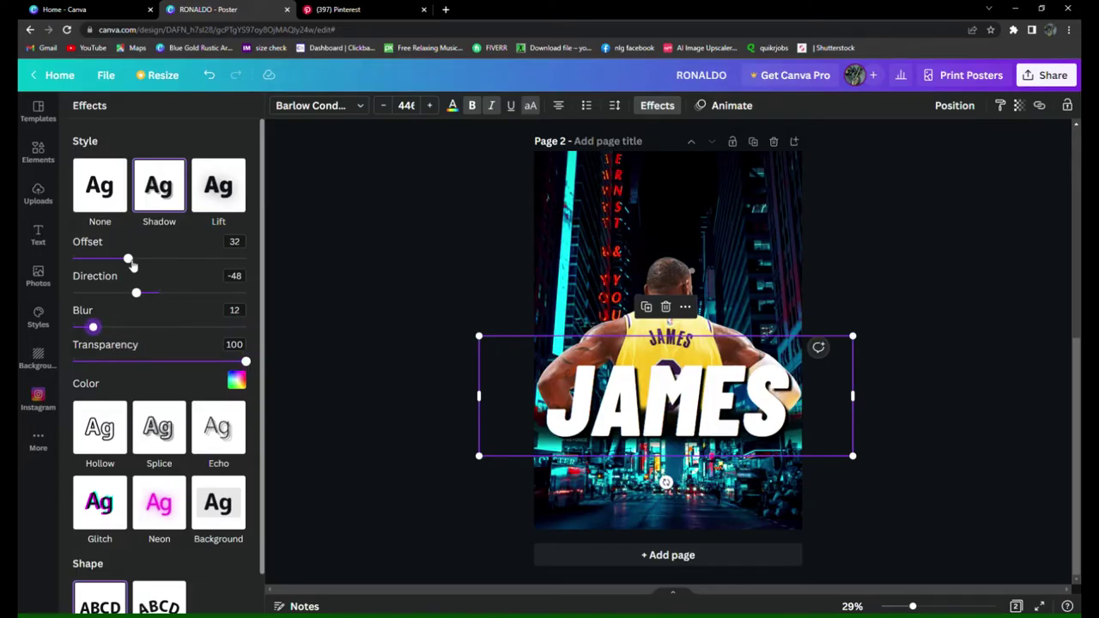
pyautogui.moveTo(130, 262)
pyautogui.mouseDown()
pyautogui.moveTo(145, 262)
pyautogui.moveTo(128, 262)
pyautogui.moveTo(139, 272)
pyautogui.mouseUp()
pyautogui.moveTo(94, 331)
pyautogui.mouseDown()
pyautogui.moveTo(144, 341)
pyautogui.moveTo(105, 335)
pyautogui.mouseUp()
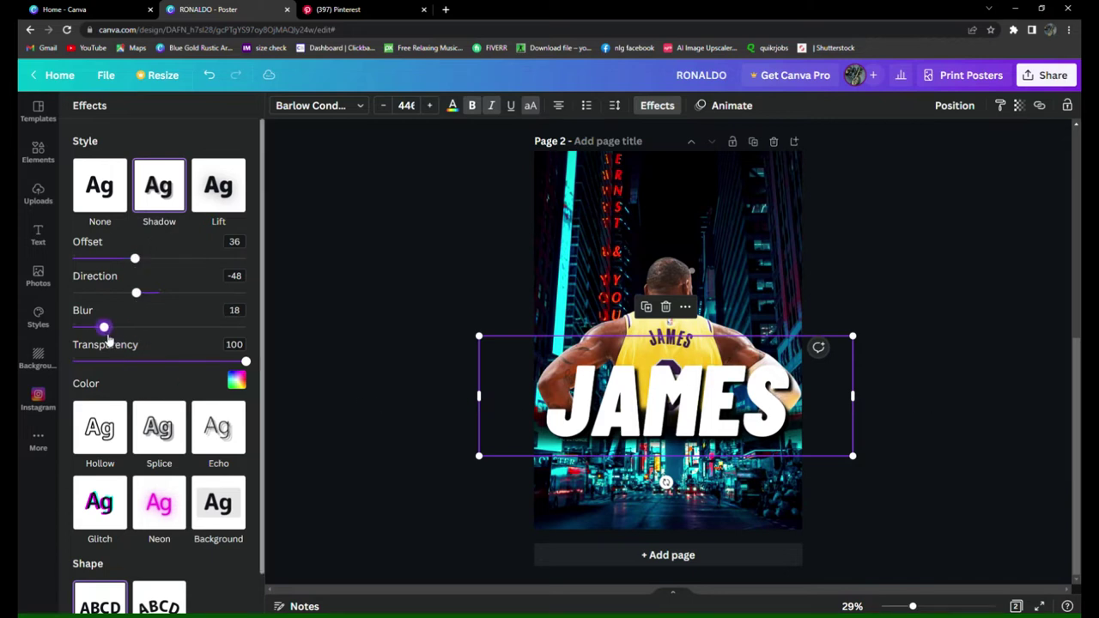
pyautogui.click(939, 377)
pyautogui.click(939, 377)
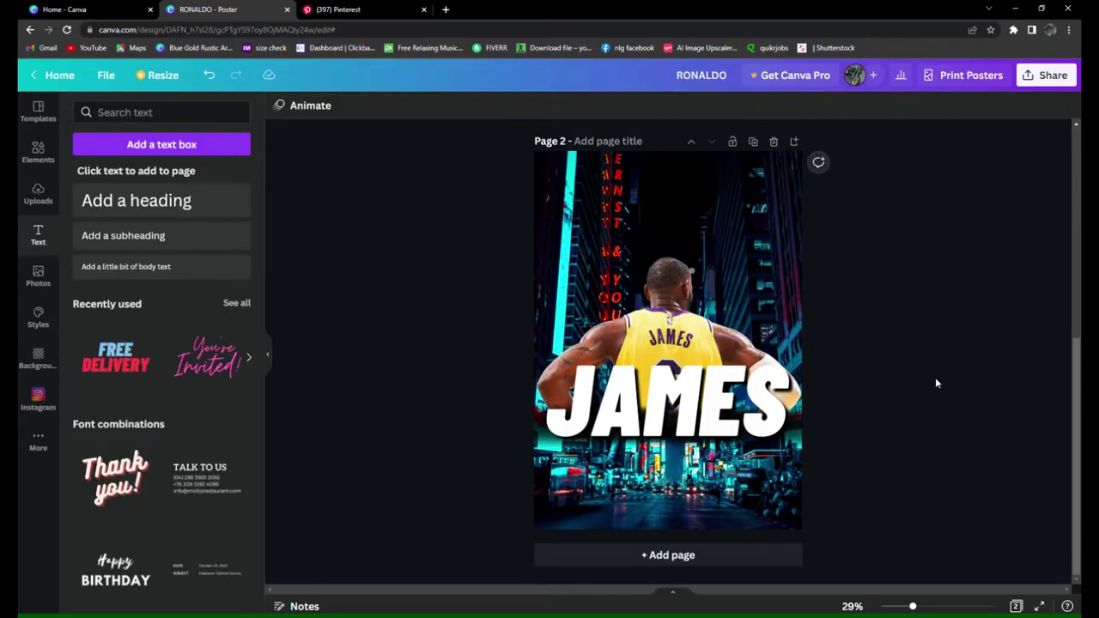
# - Shrink the JAMES title slightly so its letters fit within the poster's width
pyautogui.click(839, 399)
pyautogui.click(318, 105)
pyautogui.click(83, 166)
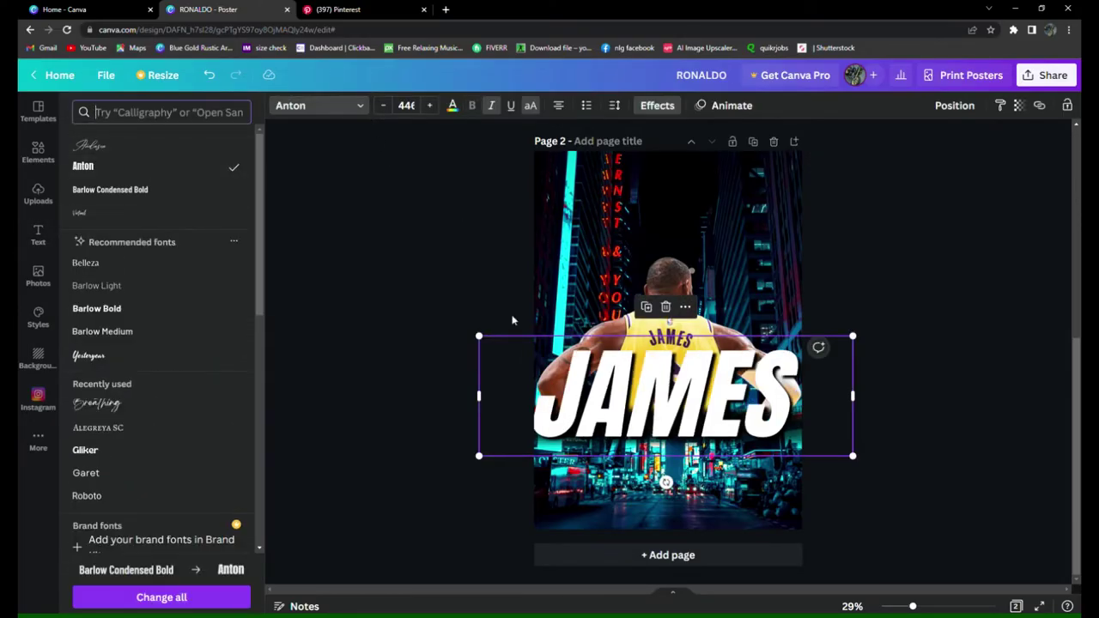
pyautogui.moveTo(478, 336); pyautogui.dragTo(492, 341)
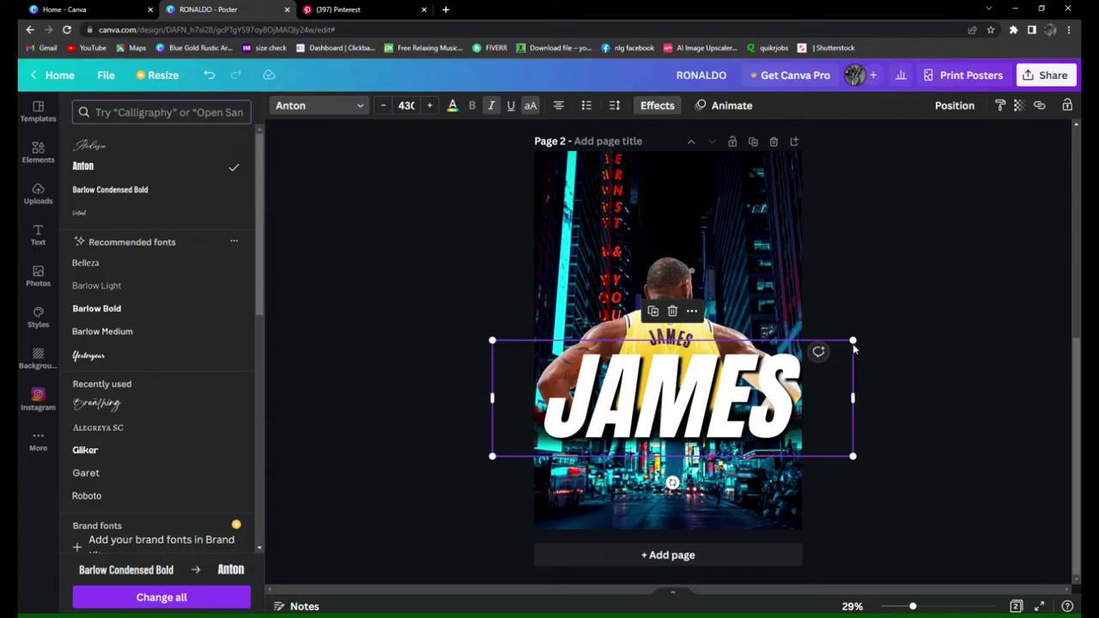
pyautogui.moveTo(855, 348); pyautogui.dragTo(846, 350)
pyautogui.click(854, 419)
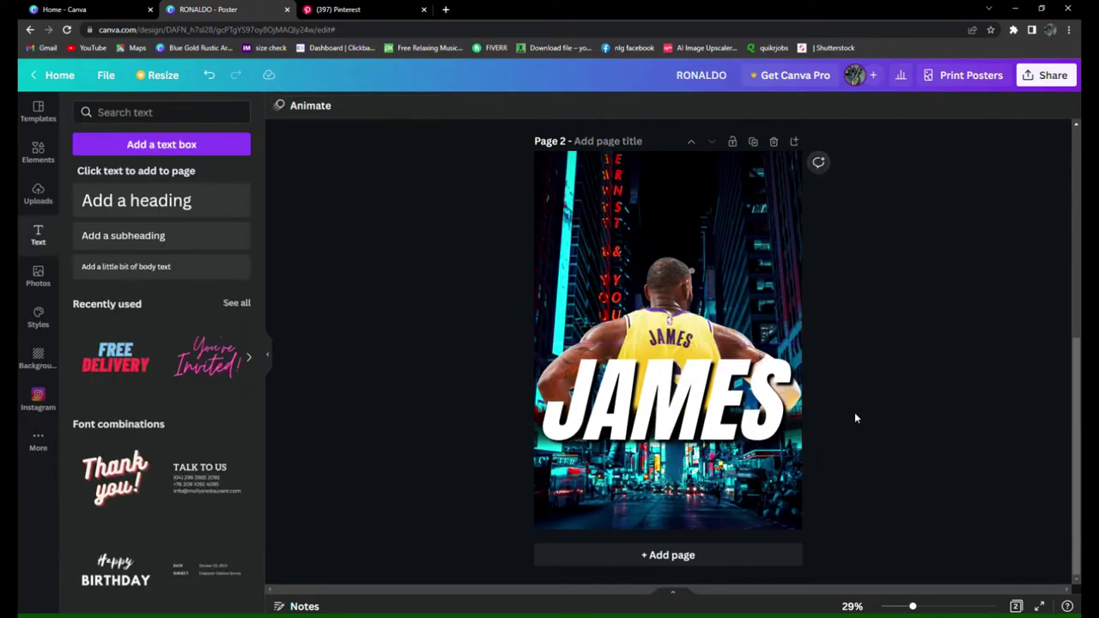
# - Add the uploaded full-length cutout of the player in the number 23 jersey in front of the title
pyautogui.click(37, 194)
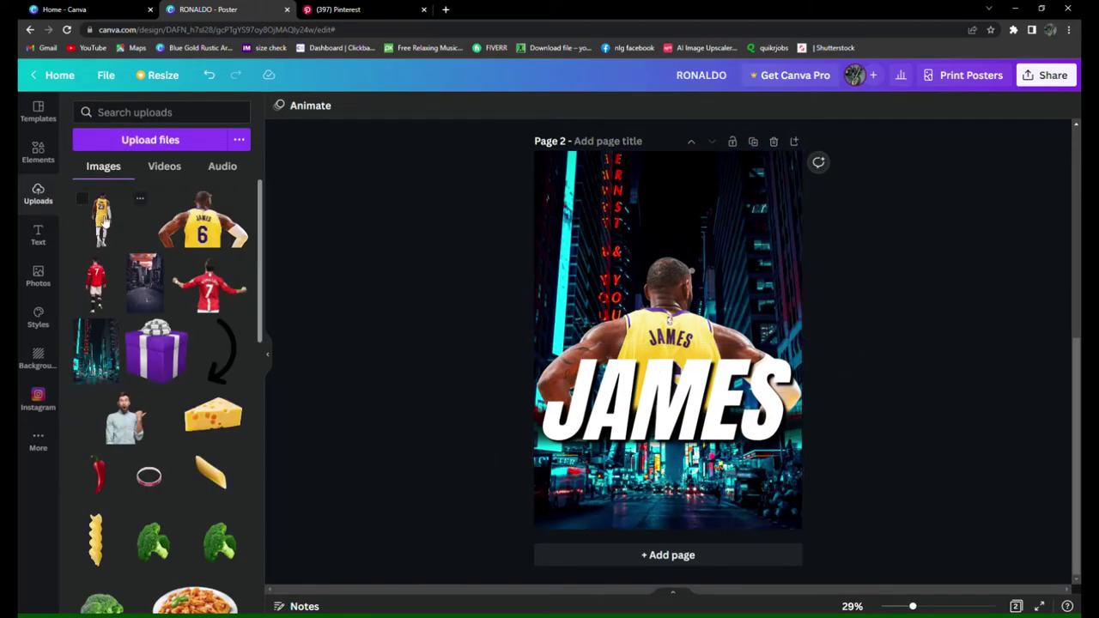
pyautogui.click(102, 221)
pyautogui.click(960, 337)
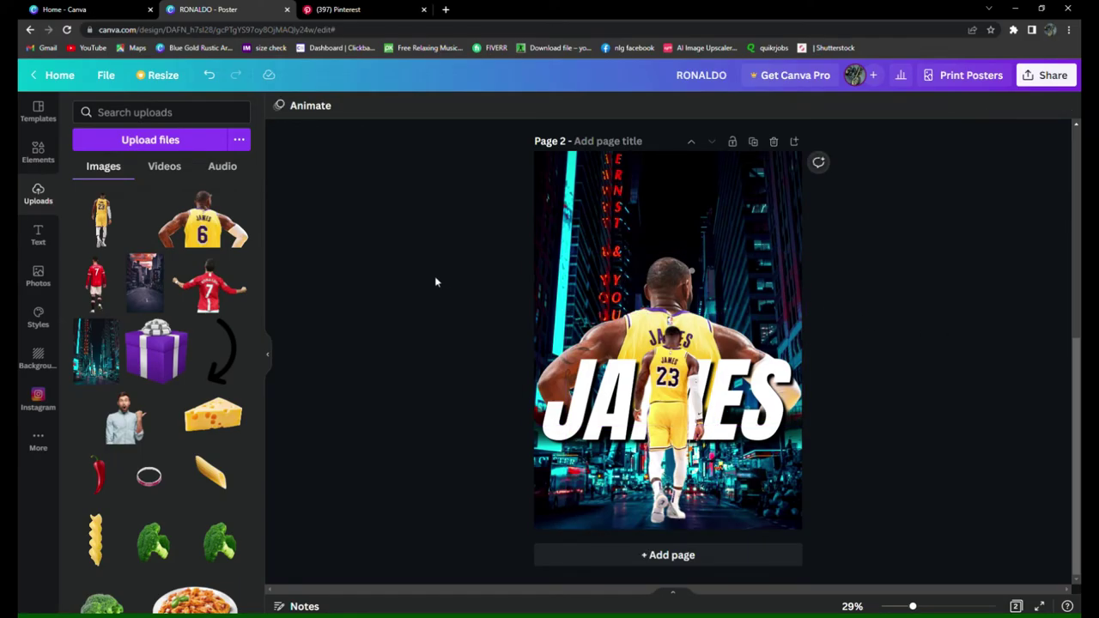
# - Add a solid black line with weight 70 and stretch it to nearly the poster's full width
pyautogui.click(34, 154)
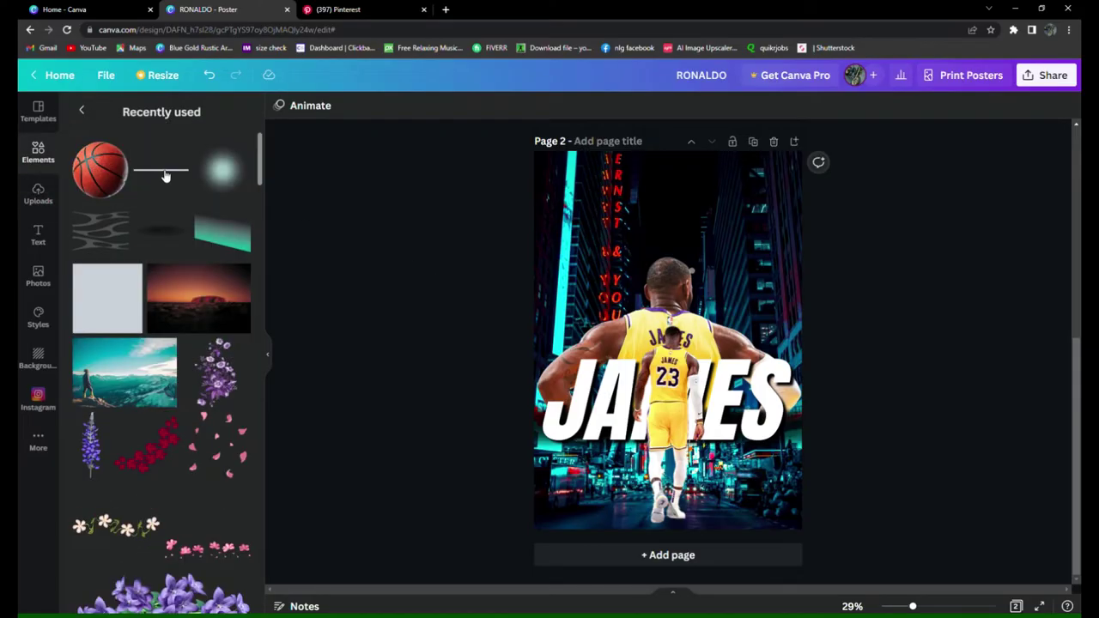
pyautogui.click(165, 176)
pyautogui.click(306, 105)
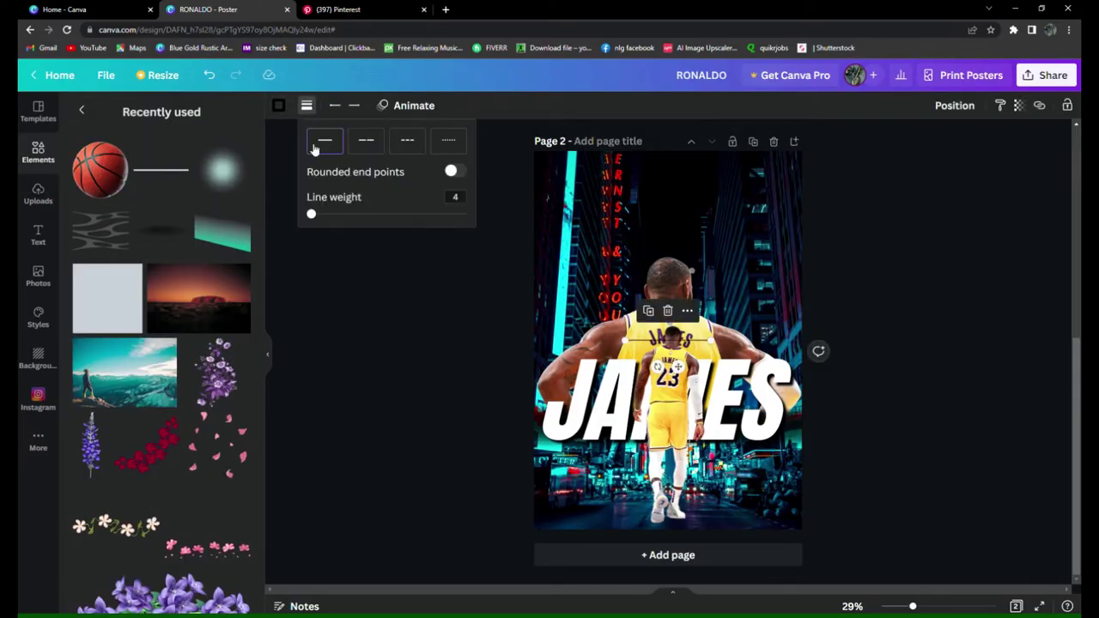
pyautogui.moveTo(314, 219); pyautogui.dragTo(397, 258)
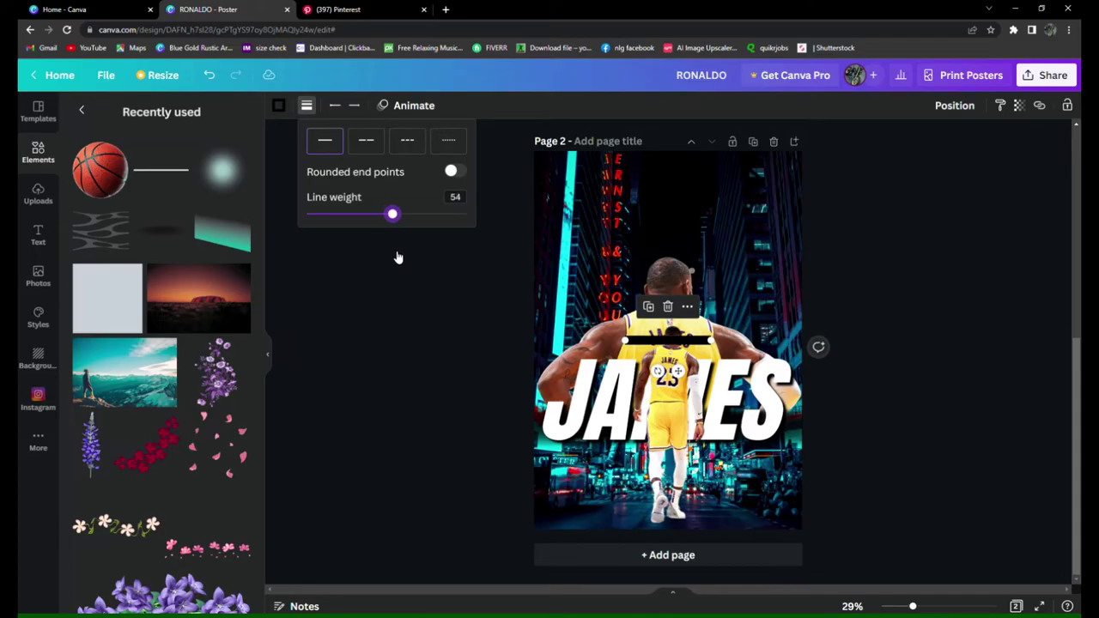
pyautogui.moveTo(712, 341); pyautogui.dragTo(788, 341)
pyautogui.moveTo(619, 342); pyautogui.dragTo(554, 342)
pyautogui.click(279, 104)
pyautogui.click(306, 105)
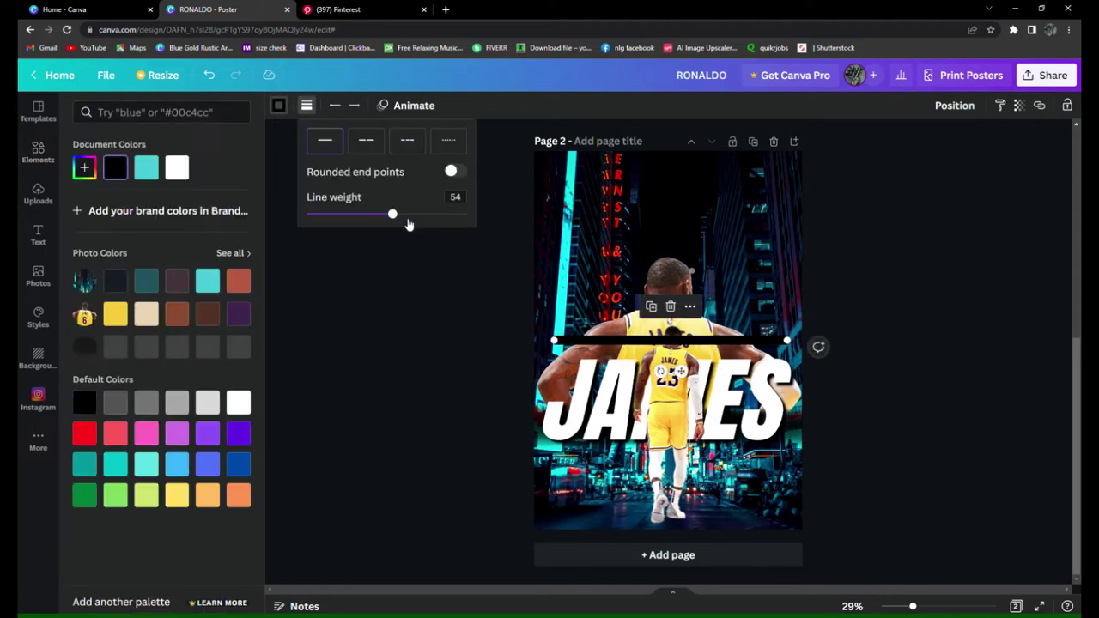
pyautogui.moveTo(391, 217); pyautogui.dragTo(423, 228)
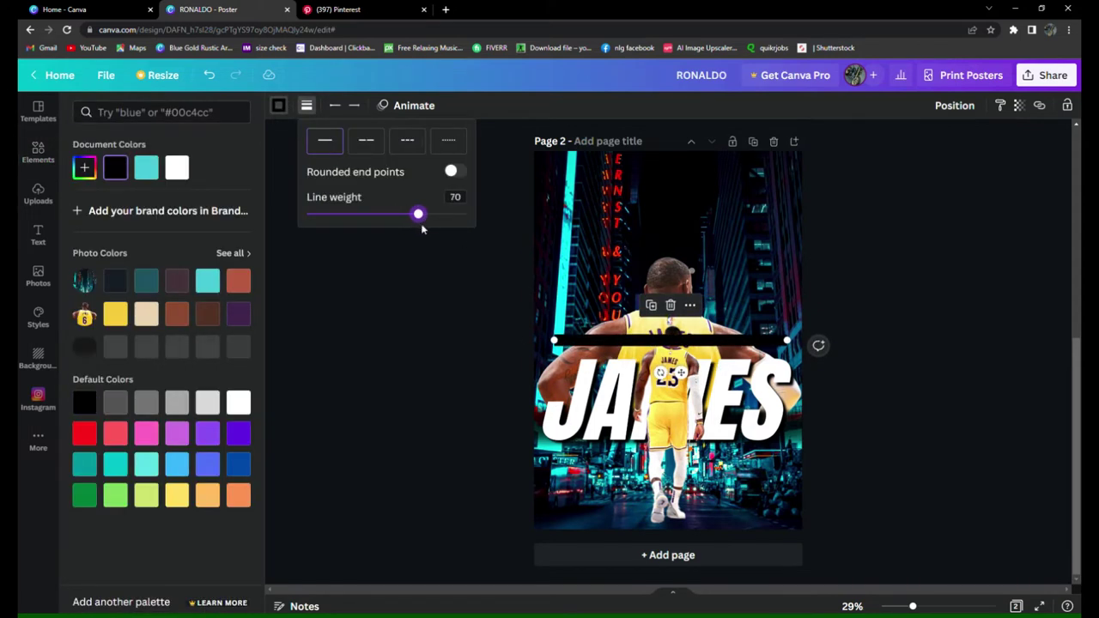
# - Move the black line down so it runs across the middle of the JAMES title
pyautogui.moveTo(689, 380); pyautogui.dragTo(692, 422)
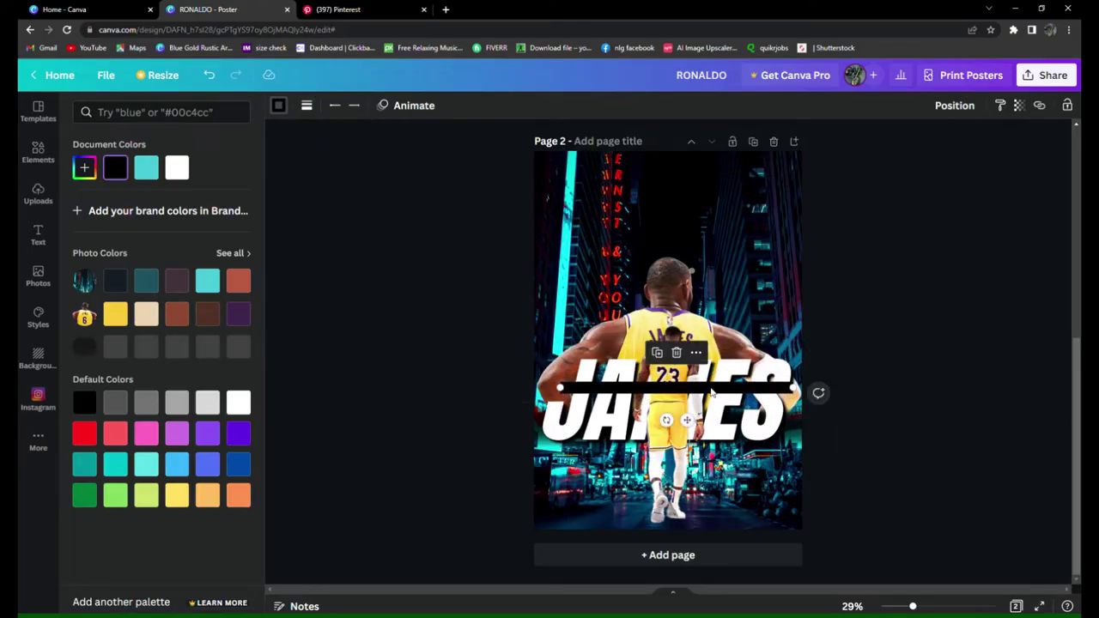
pyautogui.click(893, 442)
pyautogui.moveTo(763, 388); pyautogui.dragTo(763, 390)
pyautogui.press('Down')
pyautogui.press('Down')
pyautogui.press('Down')
pyautogui.press('Down')
pyautogui.press('Down')
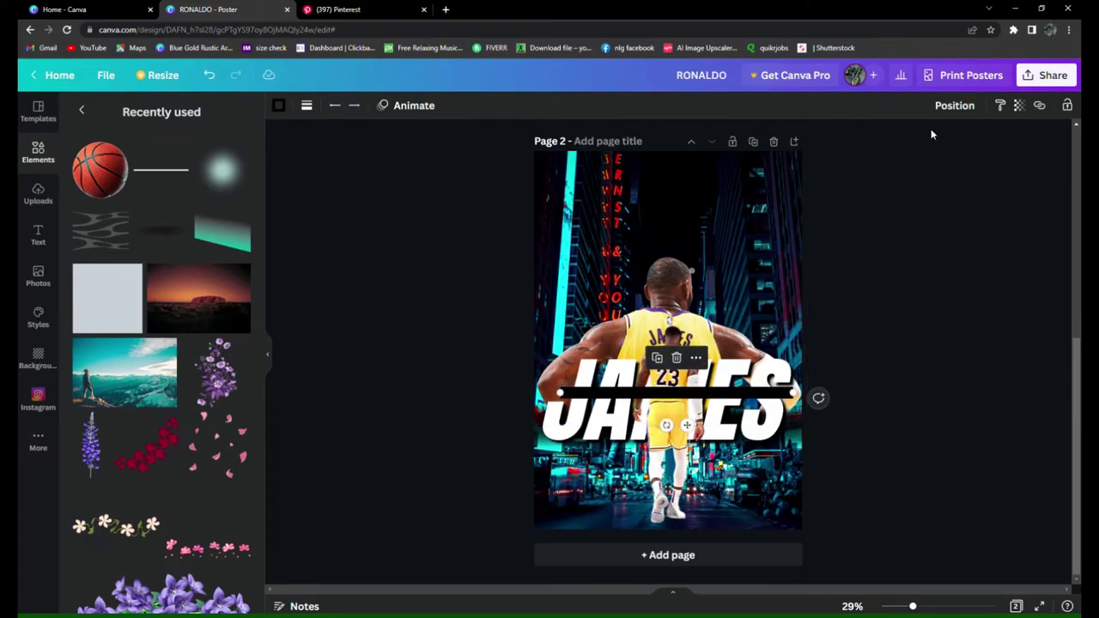
# - Send the black line backward behind the full-length player cutout
pyautogui.click(953, 106)
pyautogui.click(898, 140)
pyautogui.click(928, 404)
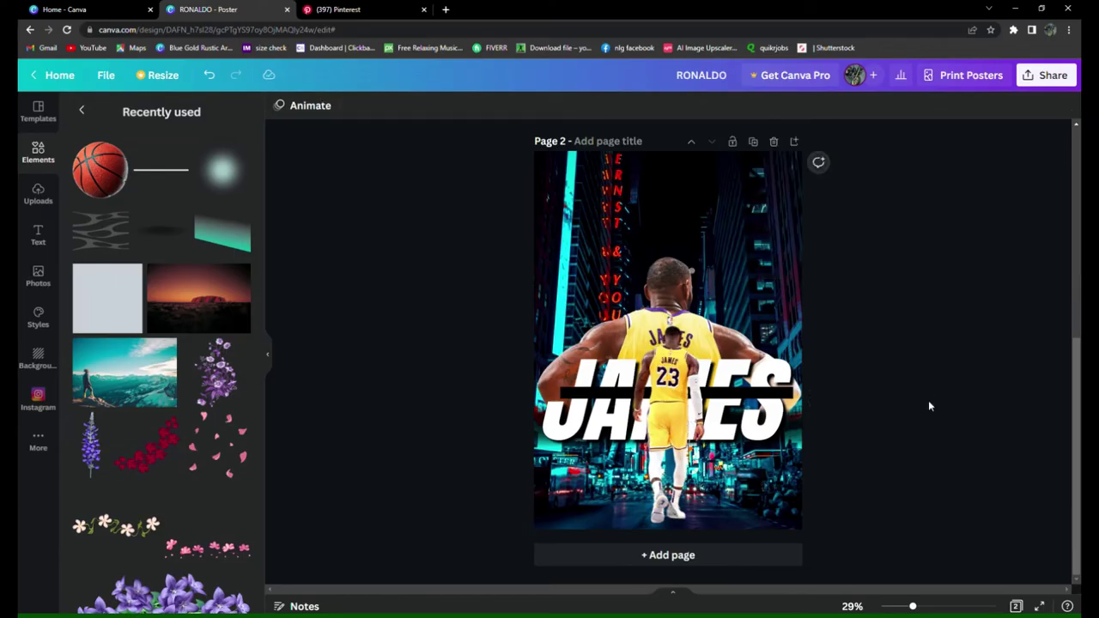
pyautogui.click(38, 235)
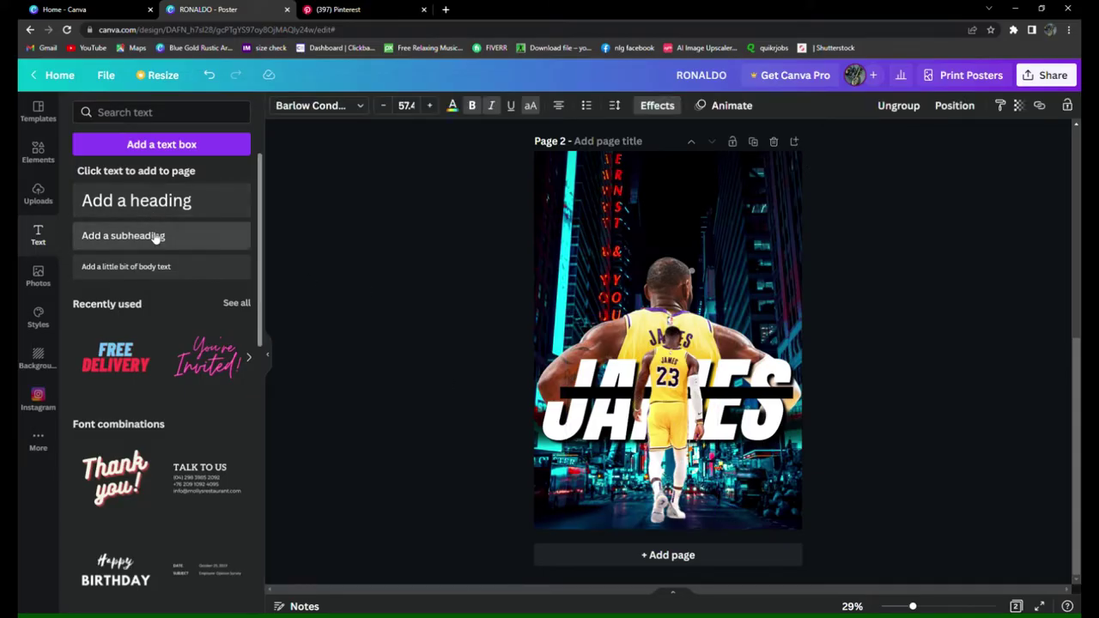
pyautogui.scroll(-2, 143, 287)
pyautogui.scroll(2, 141, 282)
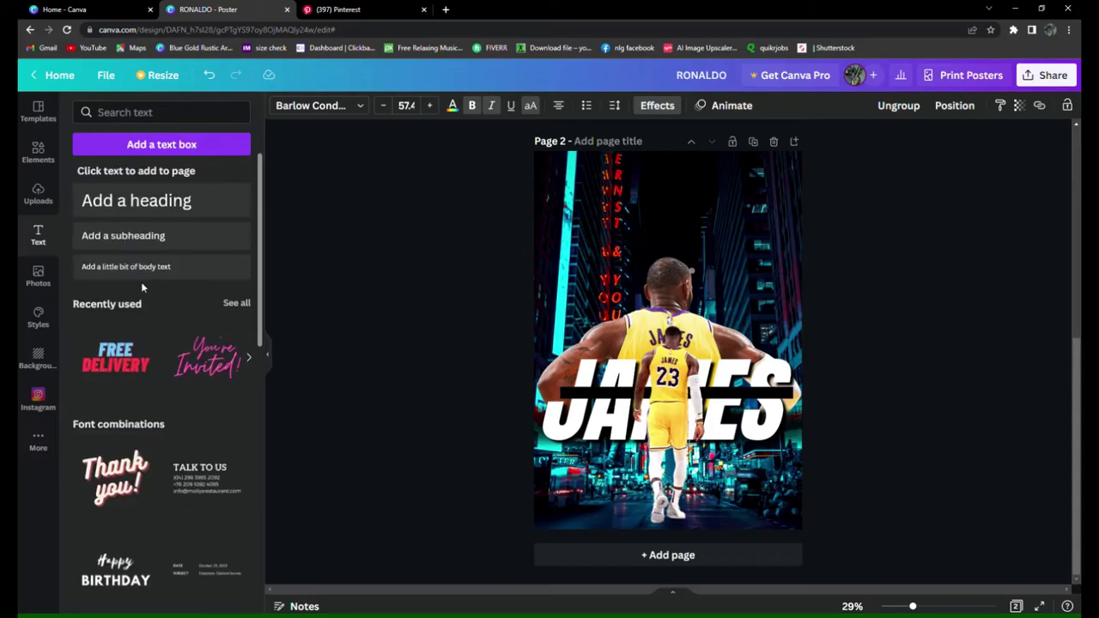
pyautogui.click(163, 237)
pyautogui.press('Delete')
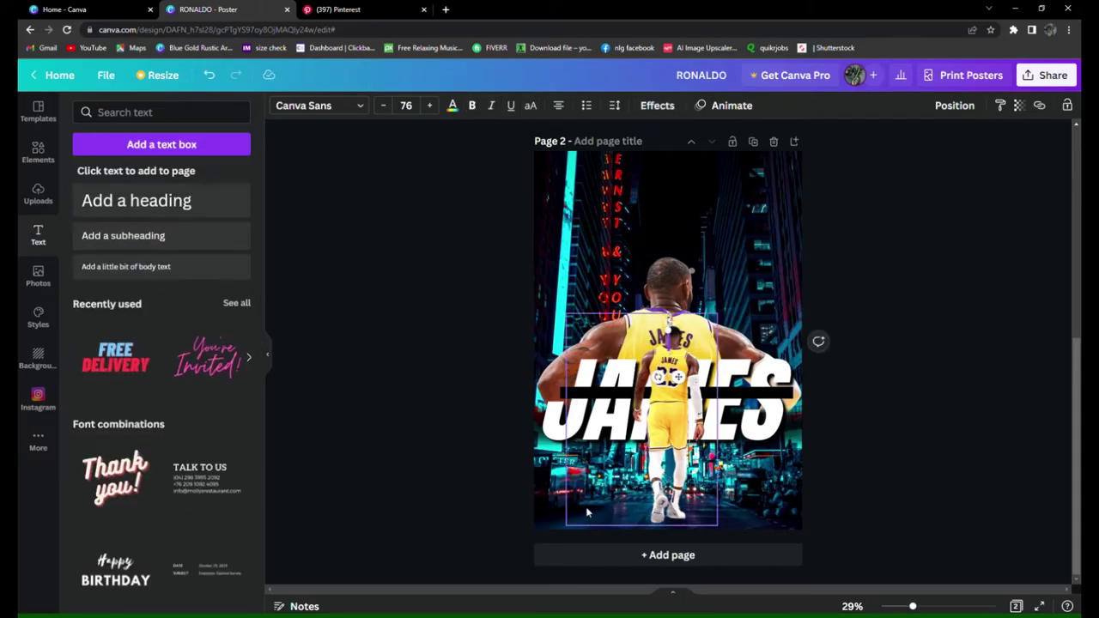
pyautogui.click(858, 449)
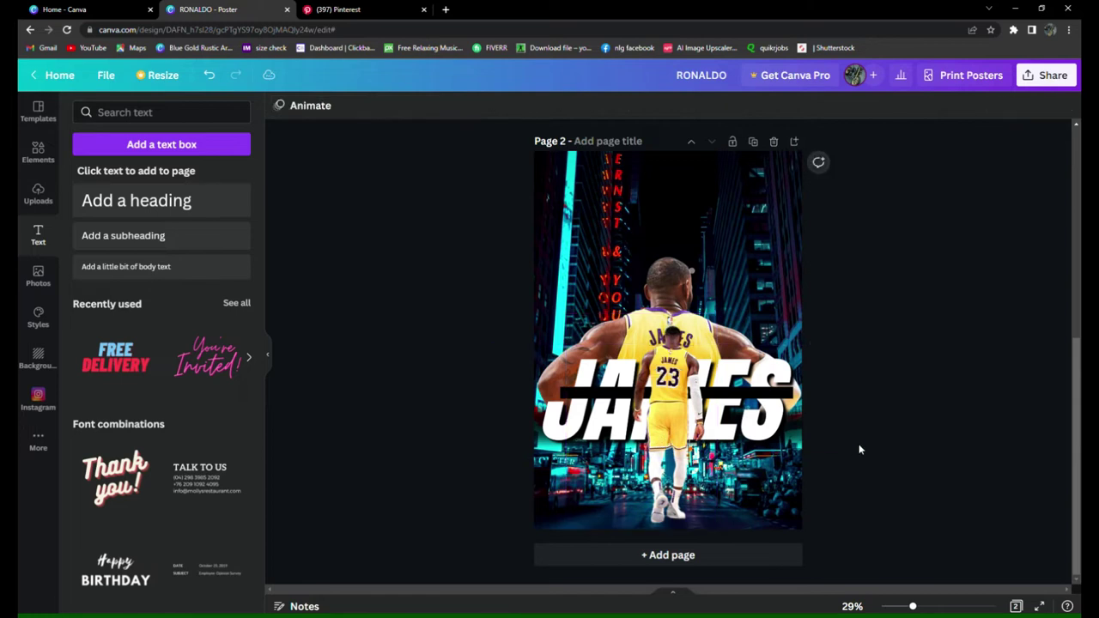
# - Paste the widely spaced LEBRON lettering and align it on the black bar across the title
pyautogui.hotkey('ctrl', 'v')
pyautogui.moveTo(686, 445); pyautogui.dragTo(687, 435)
pyautogui.press('Right')
pyautogui.press('Right')
pyautogui.press('Right')
pyautogui.press('Left')
pyautogui.press('Left')
pyautogui.press('Left')
pyautogui.press('Left')
pyautogui.press('Left')
pyautogui.press('Left')
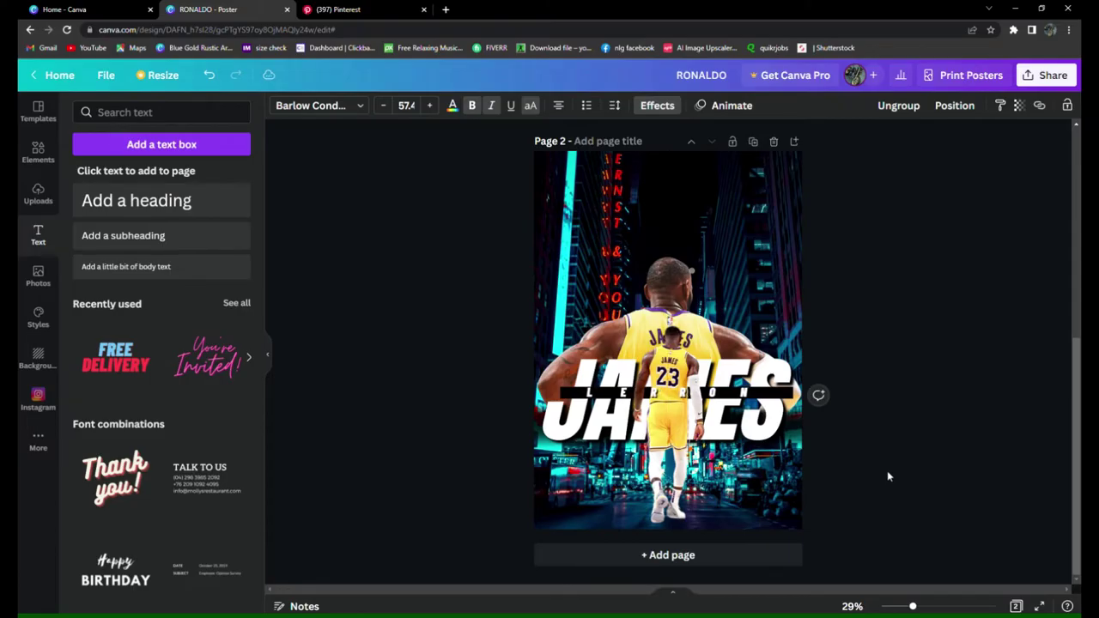
pyautogui.press('Escape')
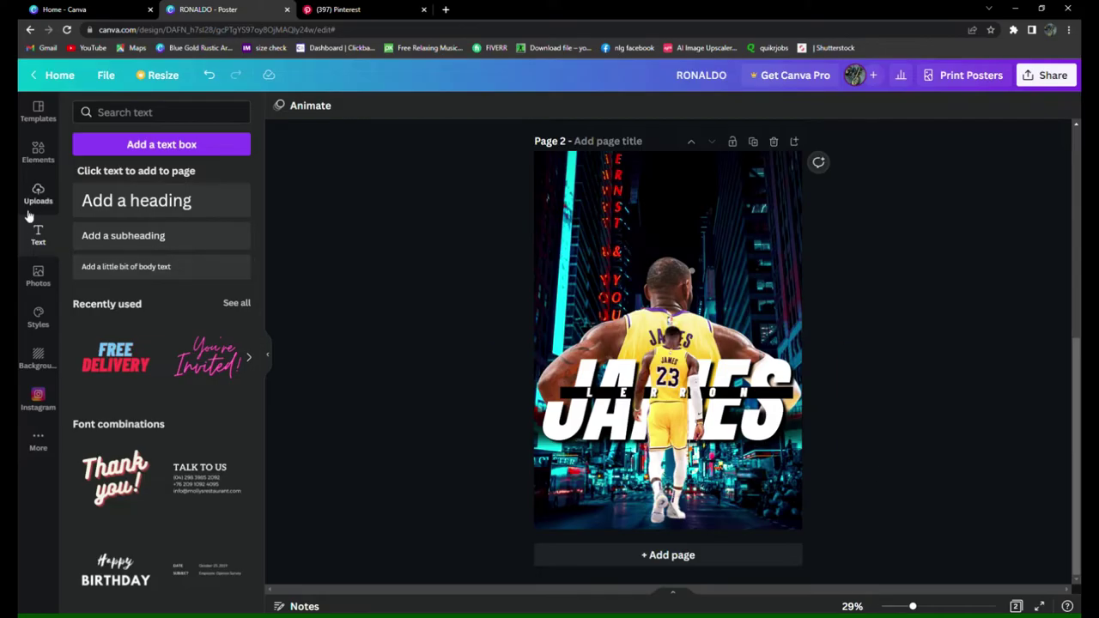
# - Add a "james" subheading in the Andasia font at a size of about 95, placed below the title's first letters
pyautogui.click(118, 237)
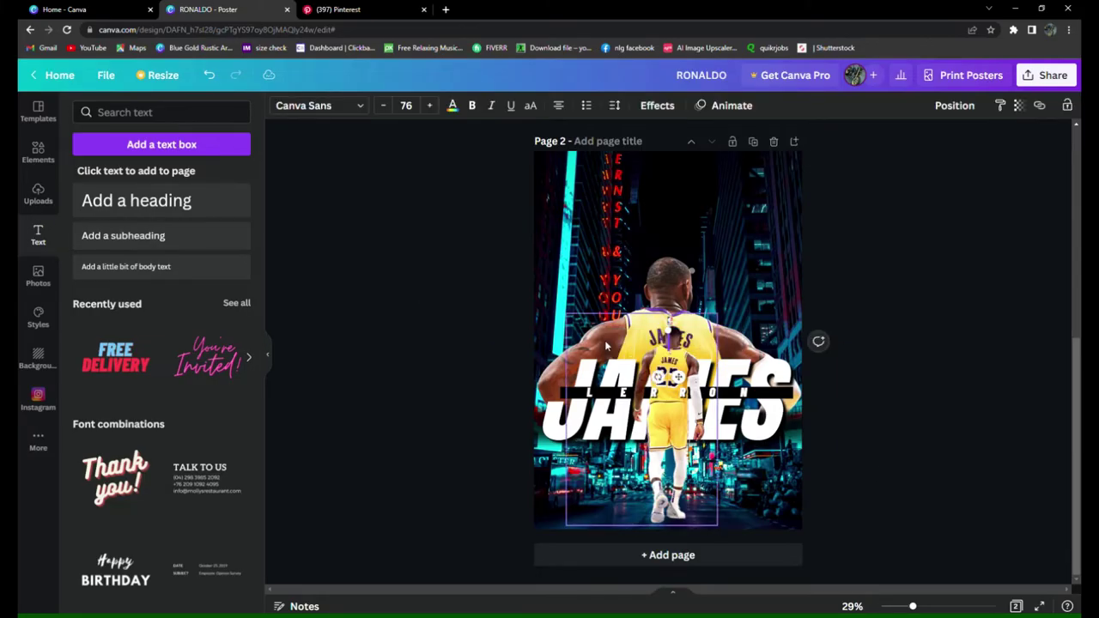
pyautogui.write('James')
pyautogui.click(318, 109)
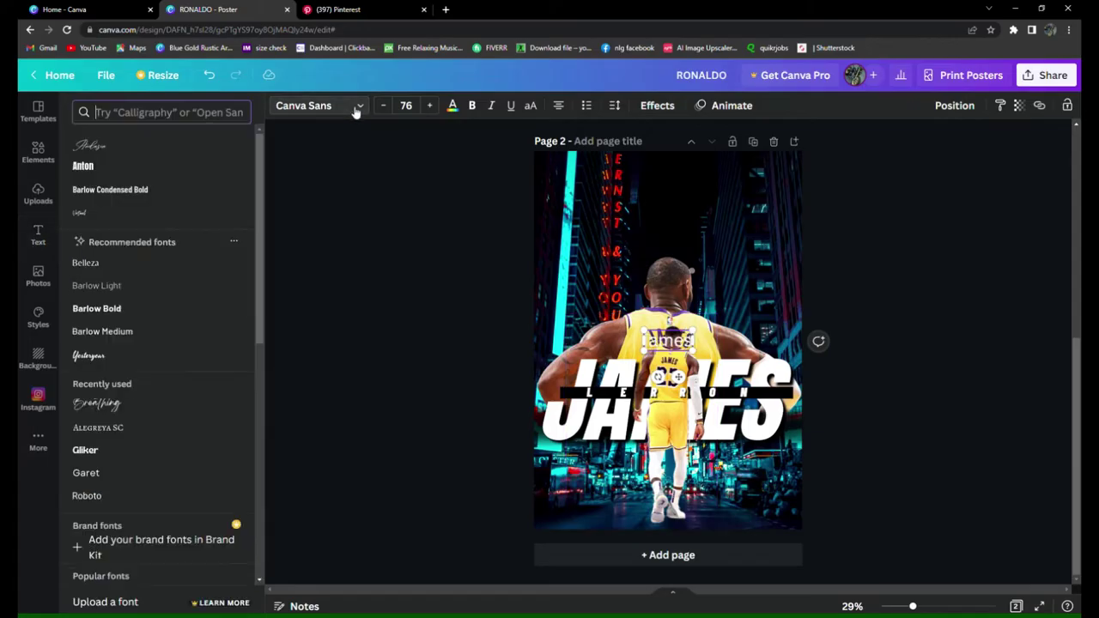
pyautogui.click(142, 156)
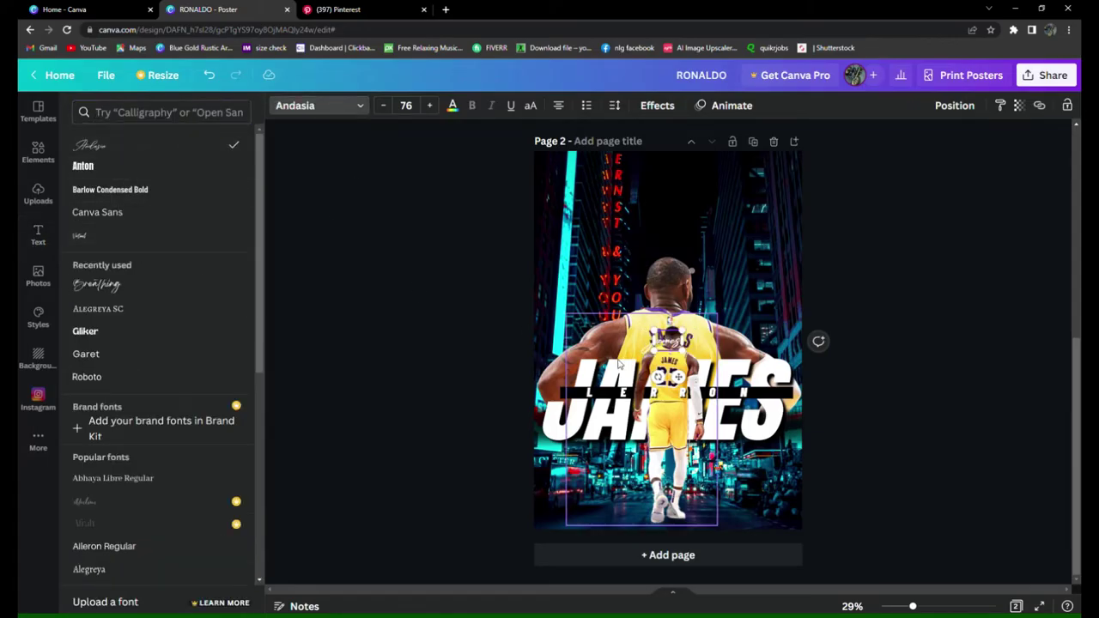
pyautogui.moveTo(654, 351); pyautogui.dragTo(602, 517)
pyautogui.click(928, 412)
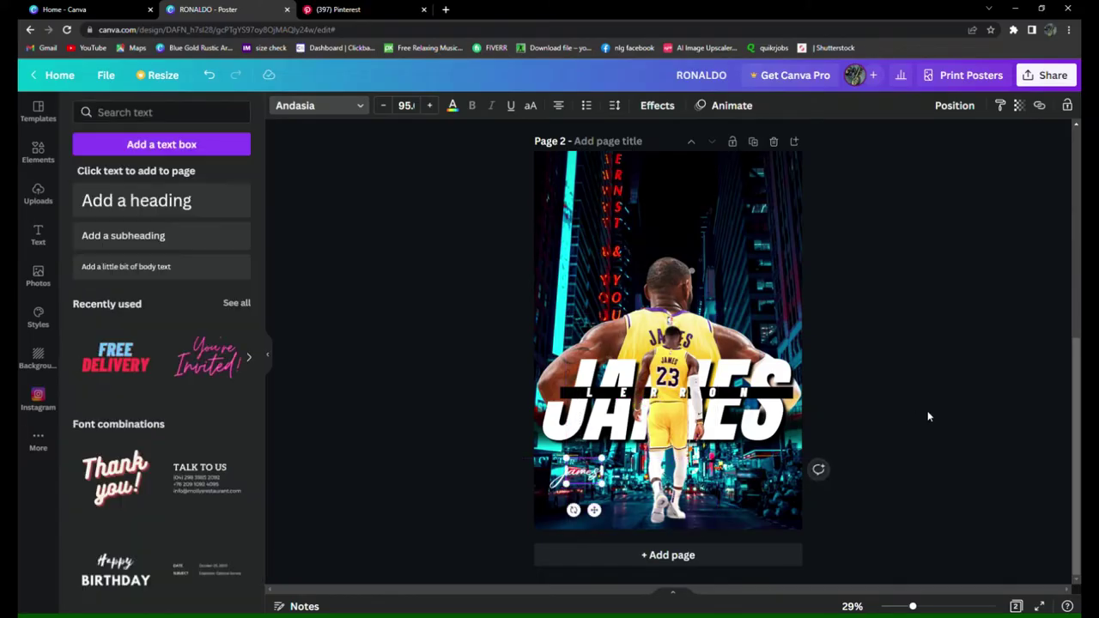
# - Correct the script signature to read "James" with a capital J
pyautogui.click(591, 477)
pyautogui.click(557, 486)
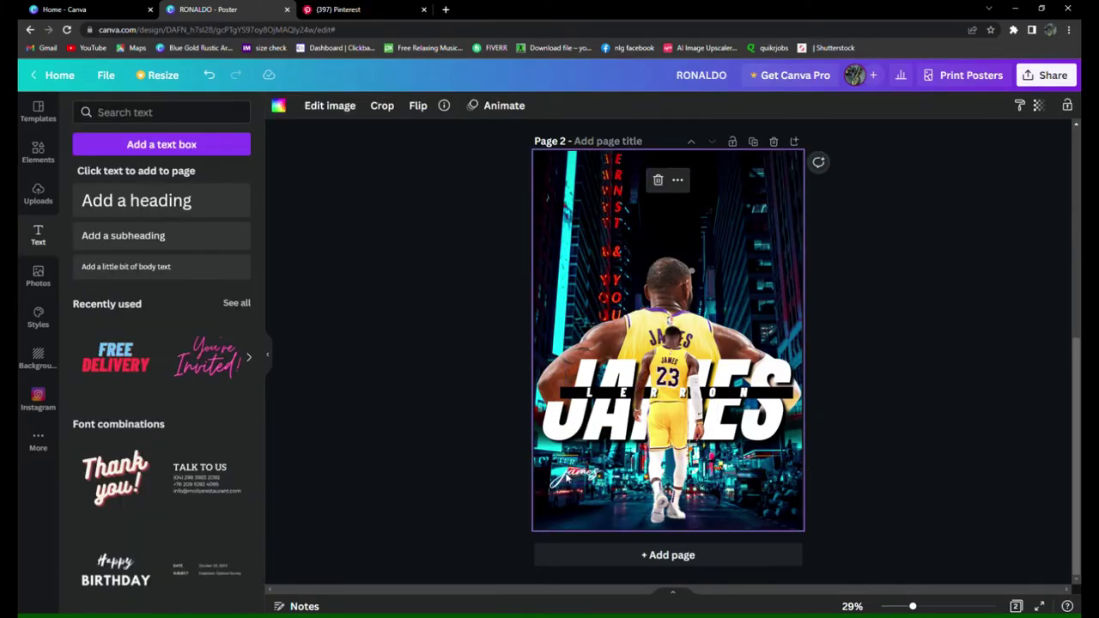
pyautogui.click(571, 474)
pyautogui.click(570, 474)
pyautogui.press('BackSpace')
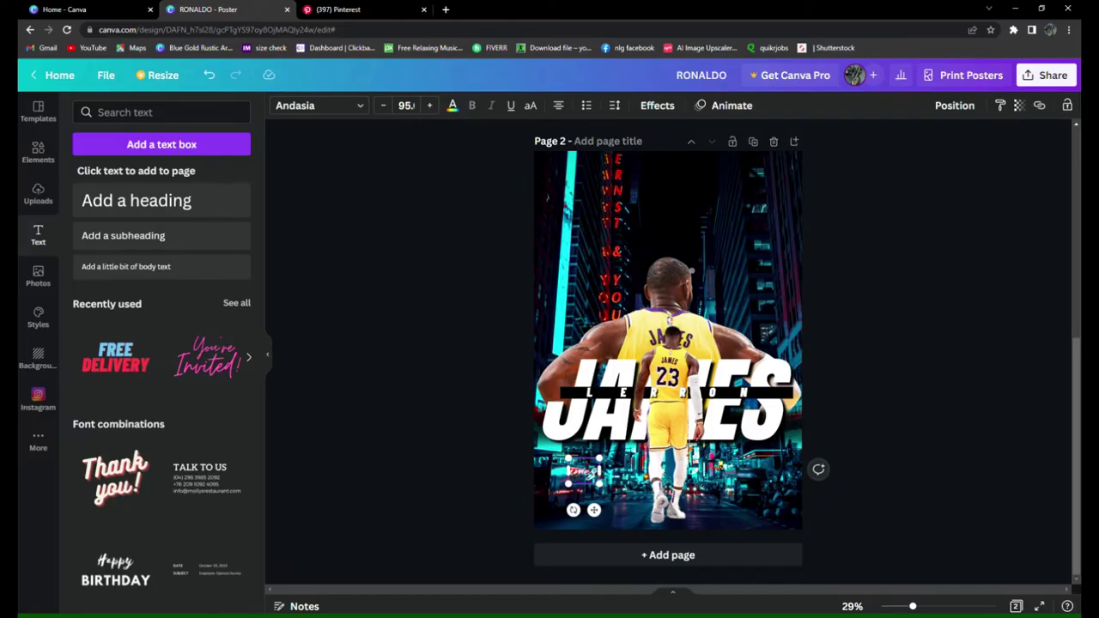
pyautogui.write('James')
pyautogui.click(961, 457)
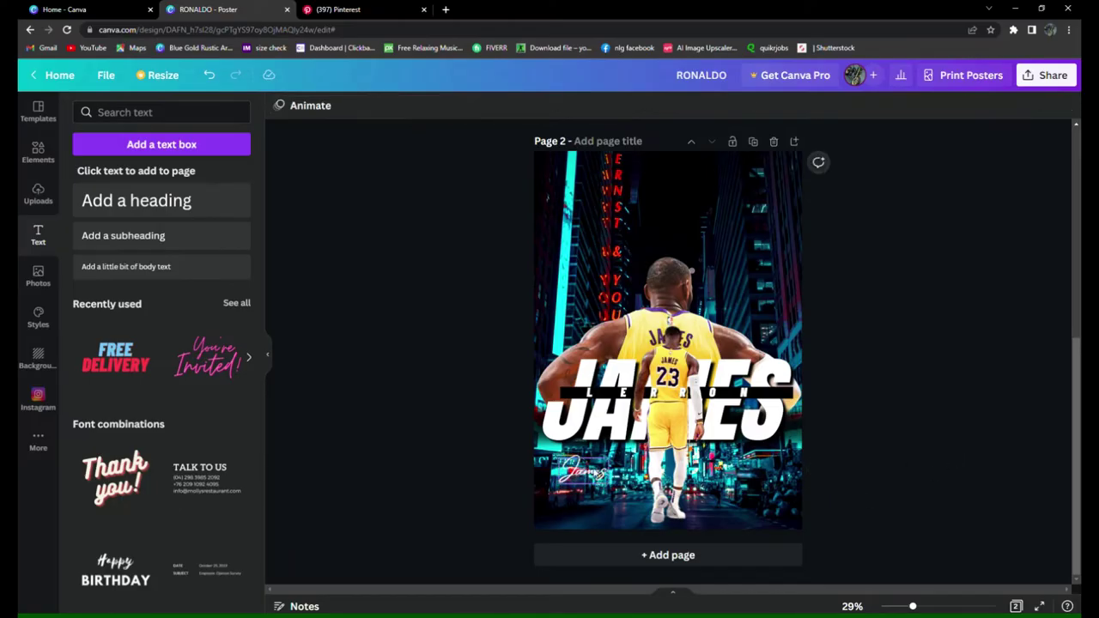
# - Give the James signature a turquoise shadow with blur 100 and transparency 100, and color its text the jersey yellow
pyautogui.click(584, 472)
pyautogui.click(657, 105)
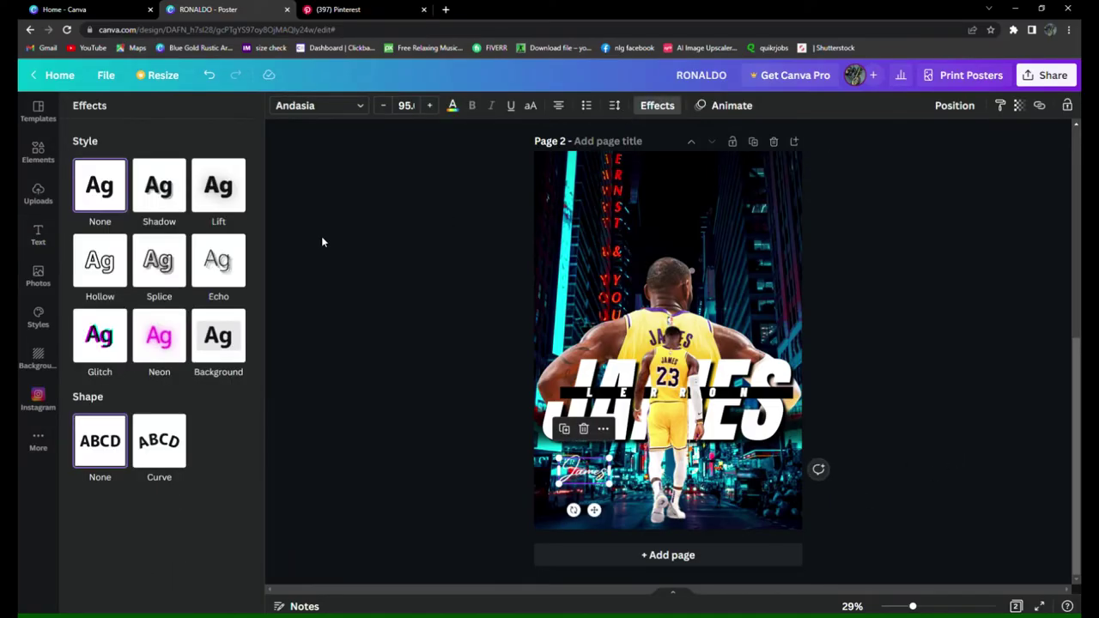
pyautogui.click(158, 186)
pyautogui.click(236, 380)
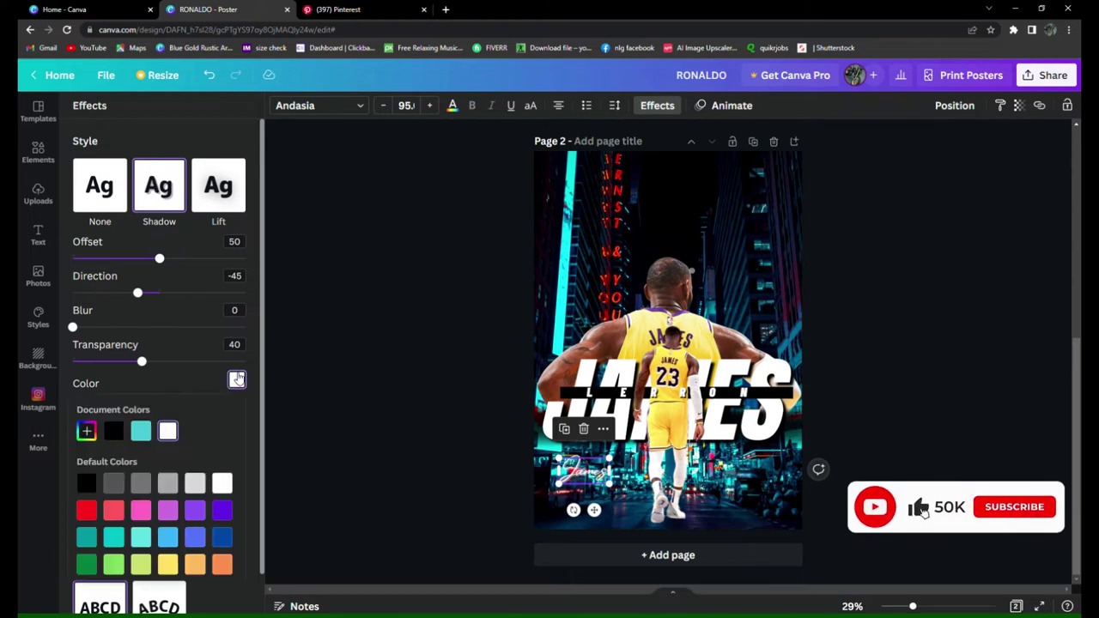
pyautogui.moveTo(143, 362); pyautogui.dragTo(277, 390)
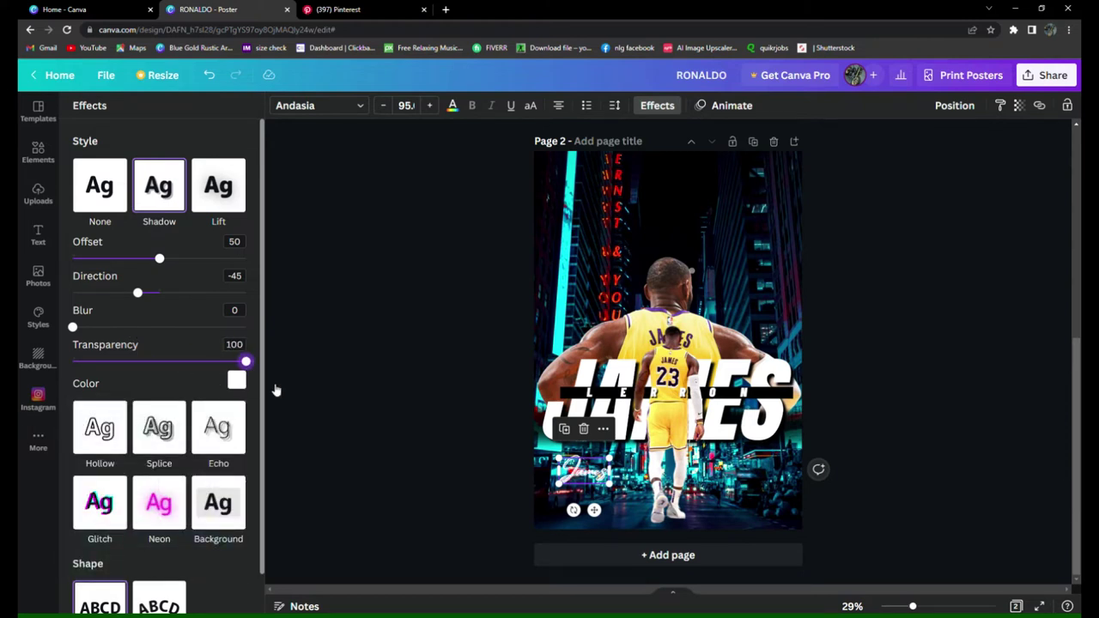
pyautogui.moveTo(86, 335); pyautogui.dragTo(247, 362)
pyautogui.click(236, 381)
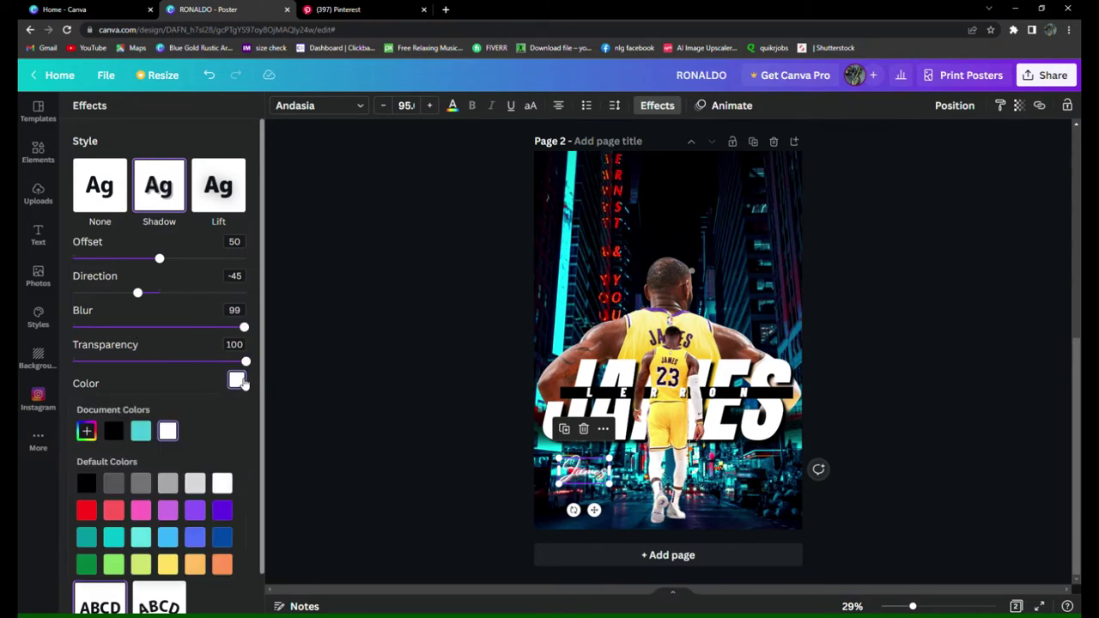
pyautogui.click(141, 431)
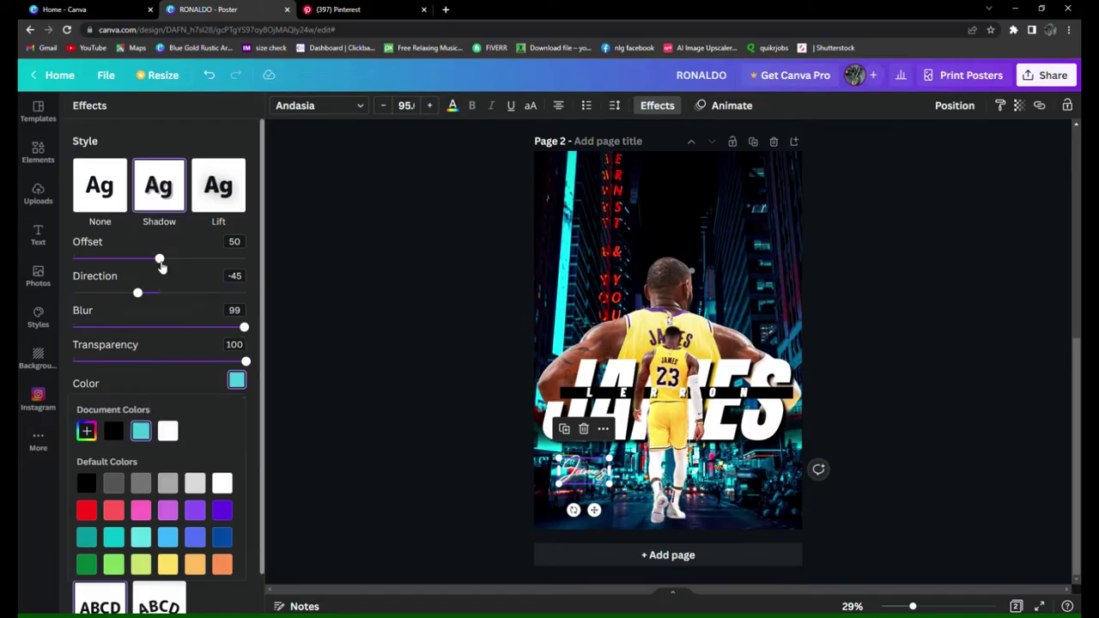
pyautogui.moveTo(245, 334); pyautogui.dragTo(280, 359)
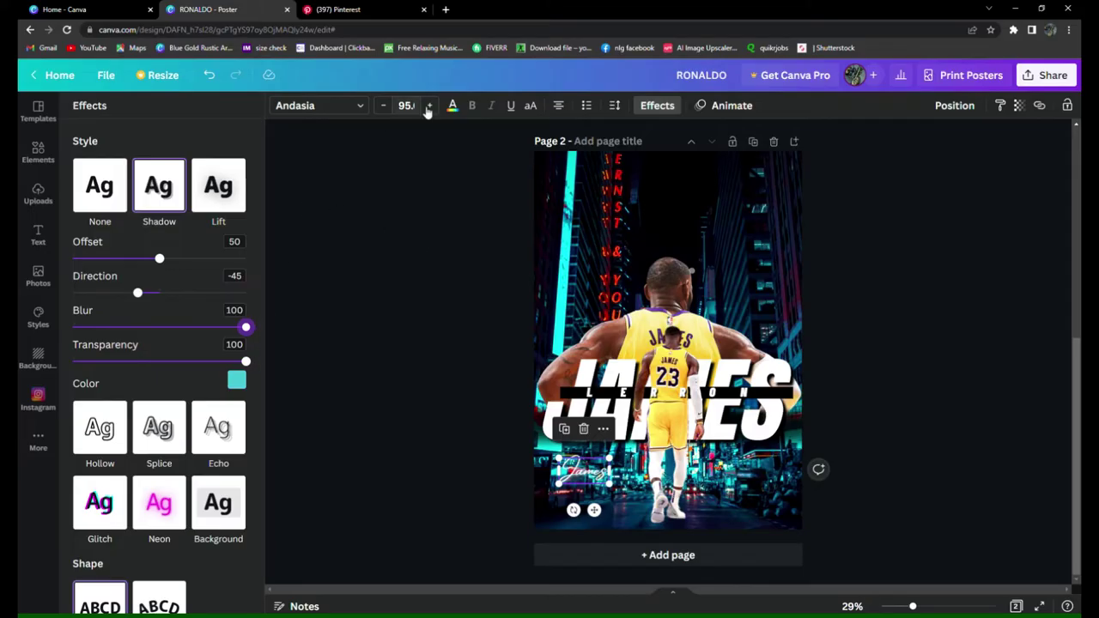
pyautogui.click(453, 105)
pyautogui.click(117, 315)
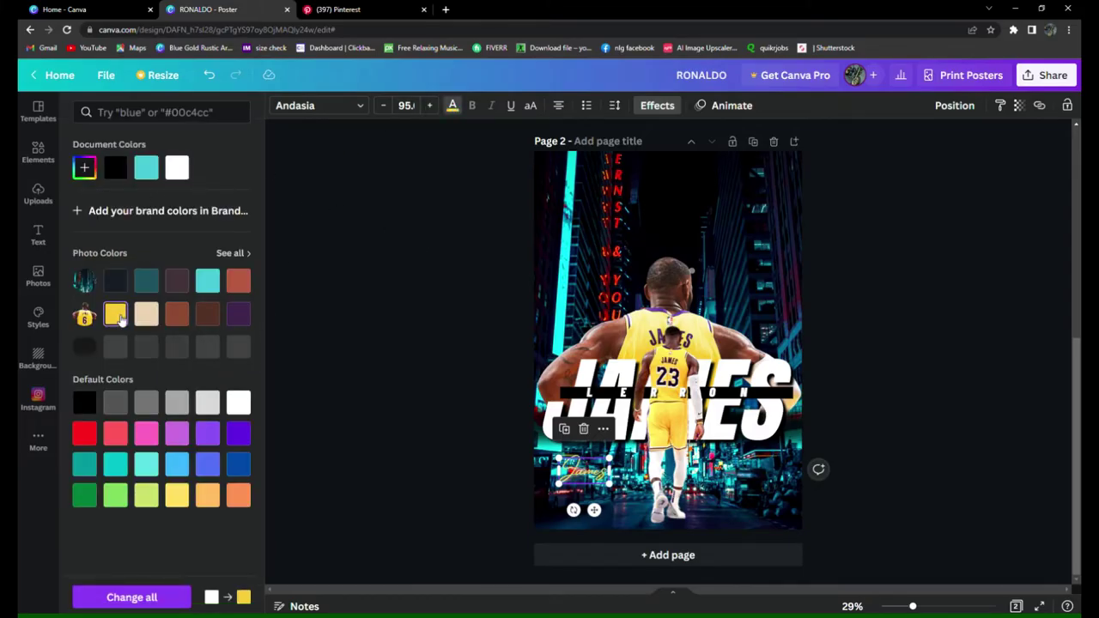
# - Add a "23" subheading to the poster and set its font to Gliker
pyautogui.click(38, 234)
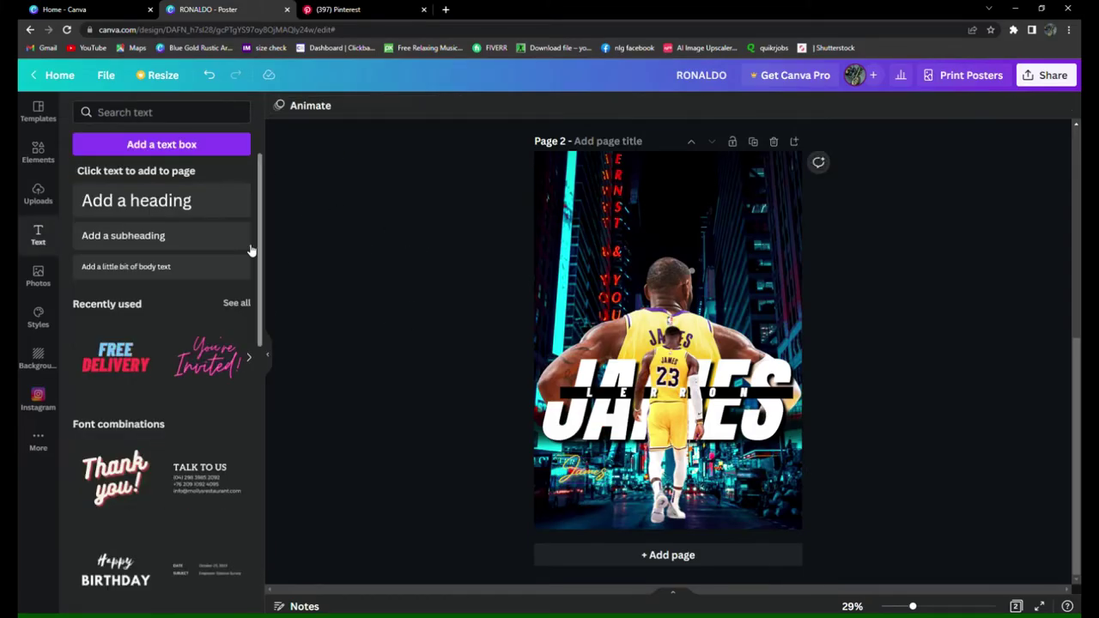
pyautogui.click(185, 237)
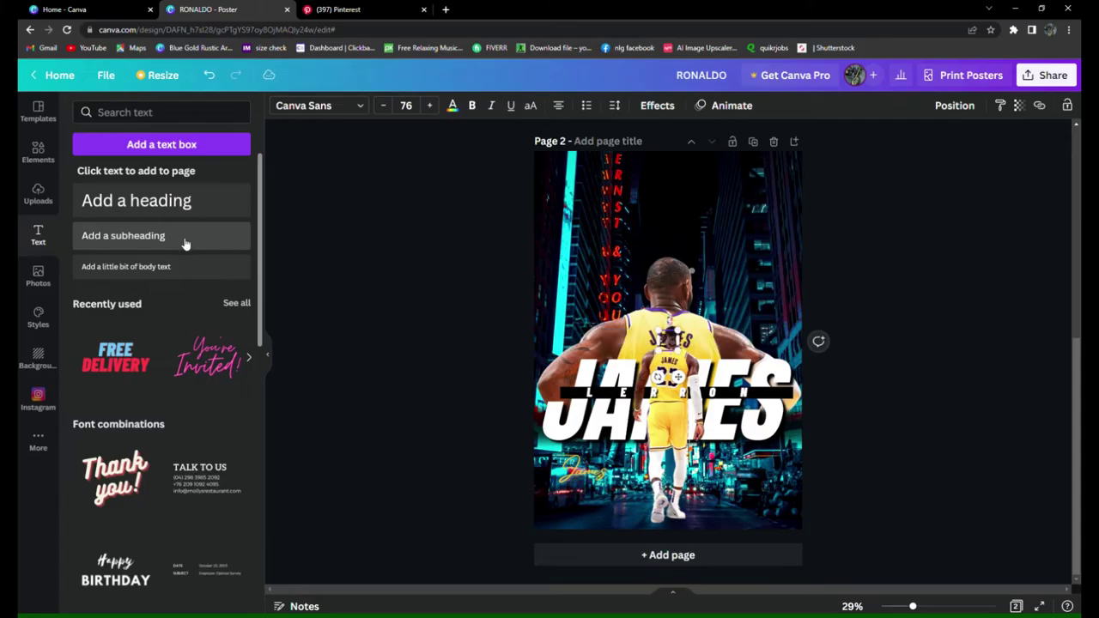
pyautogui.click(368, 112)
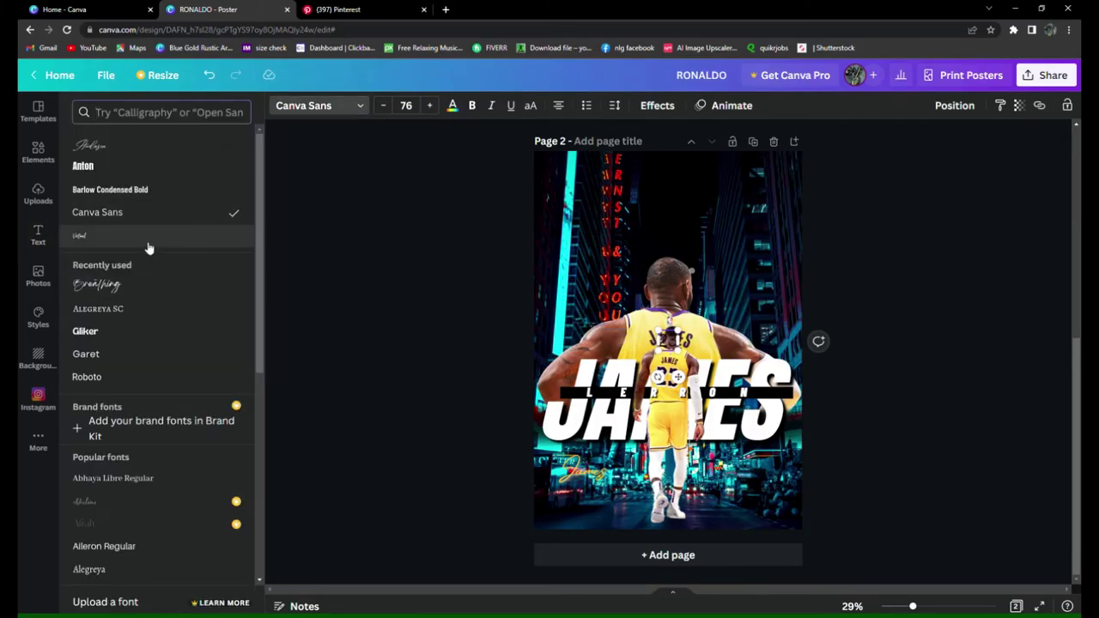
pyautogui.click(148, 245)
pyautogui.click(116, 332)
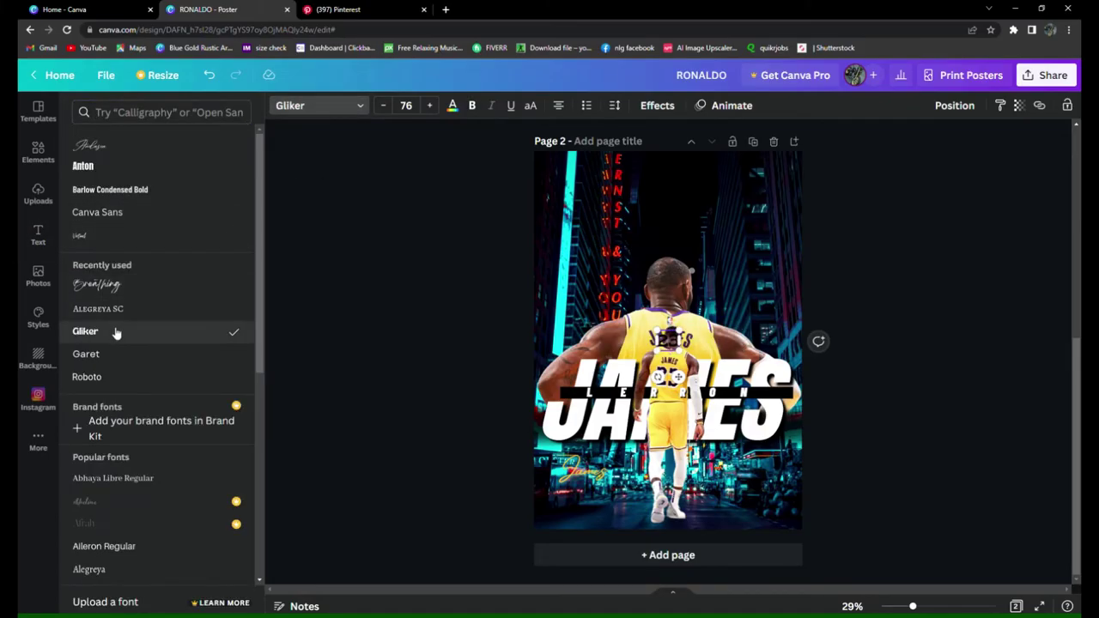
# - Give the 23 text a turquoise shadow with blur 100 and transparency 100
pyautogui.click(657, 105)
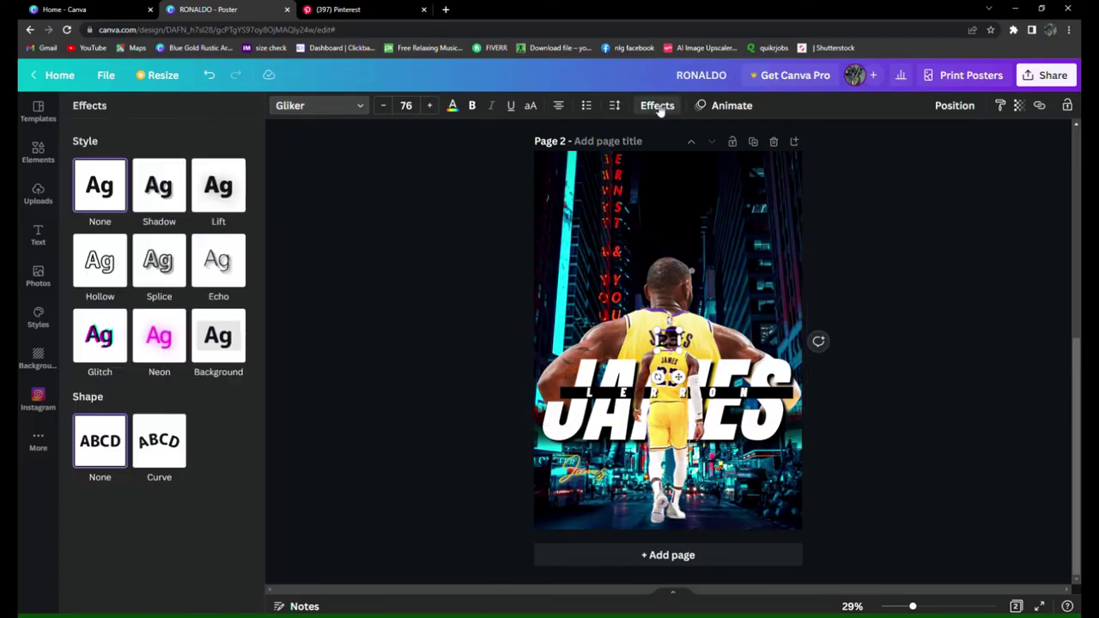
pyautogui.click(158, 185)
pyautogui.click(239, 381)
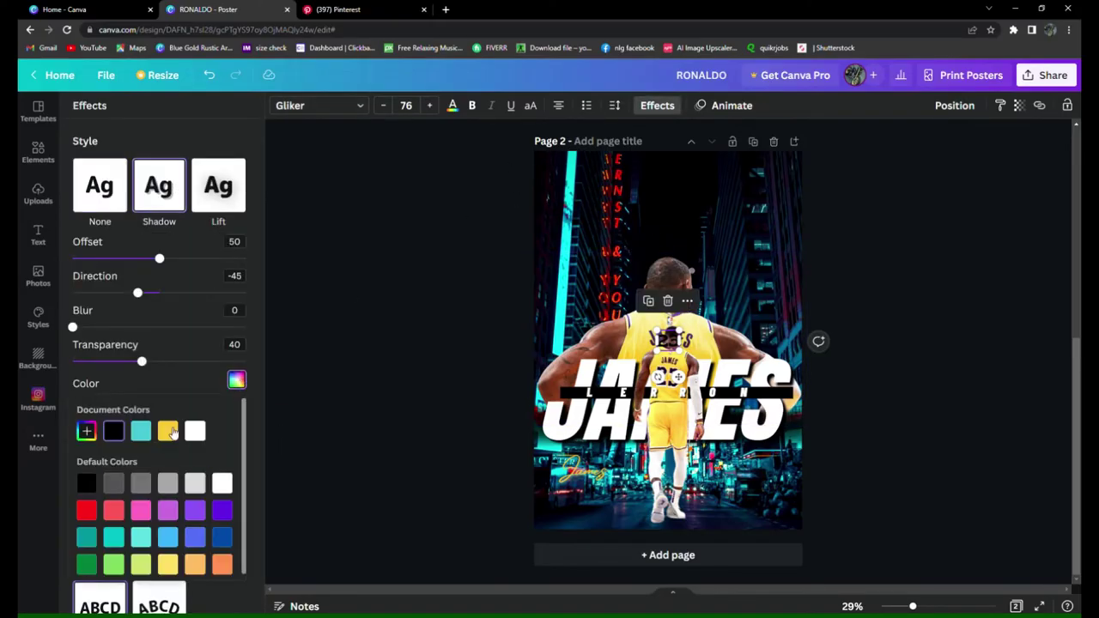
pyautogui.click(141, 431)
pyautogui.moveTo(142, 361); pyautogui.dragTo(276, 375)
pyautogui.moveTo(74, 327); pyautogui.dragTo(275, 358)
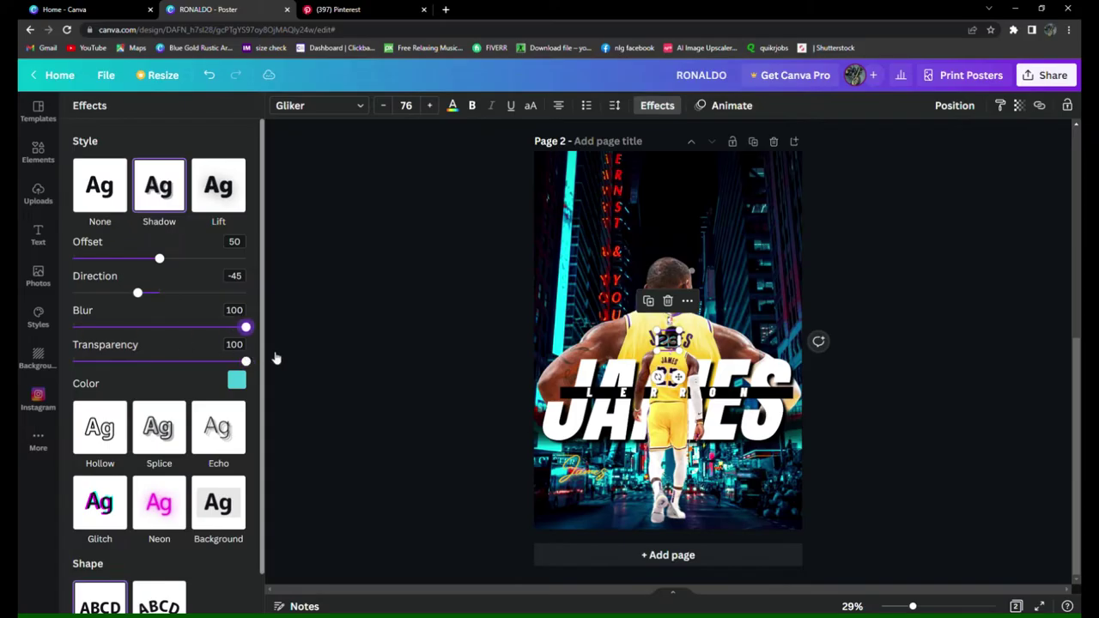
# - Color the 23 text the jersey yellow and place it just below the James signature
pyautogui.click(455, 107)
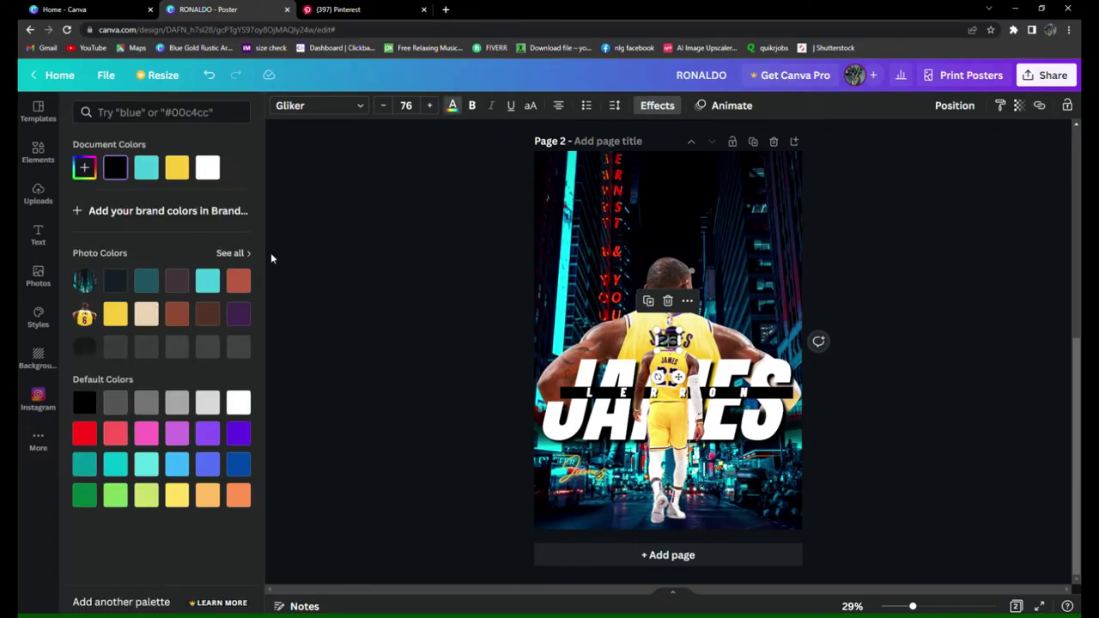
pyautogui.moveTo(679, 350)
pyautogui.mouseDown()
pyautogui.moveTo(576, 524)
pyautogui.moveTo(596, 523)
pyautogui.mouseUp()
pyautogui.click(976, 503)
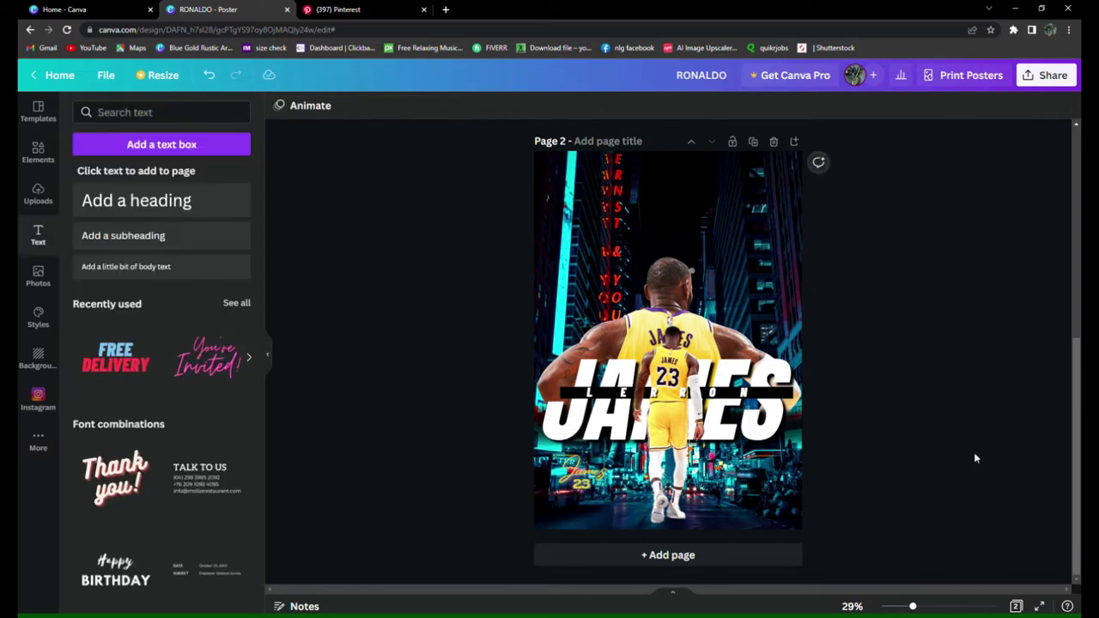
# - Add the recently used blurred glow graphic and recolor it with the Peppermint duotone, using turquoise for its highlights and shadows
pyautogui.click(37, 152)
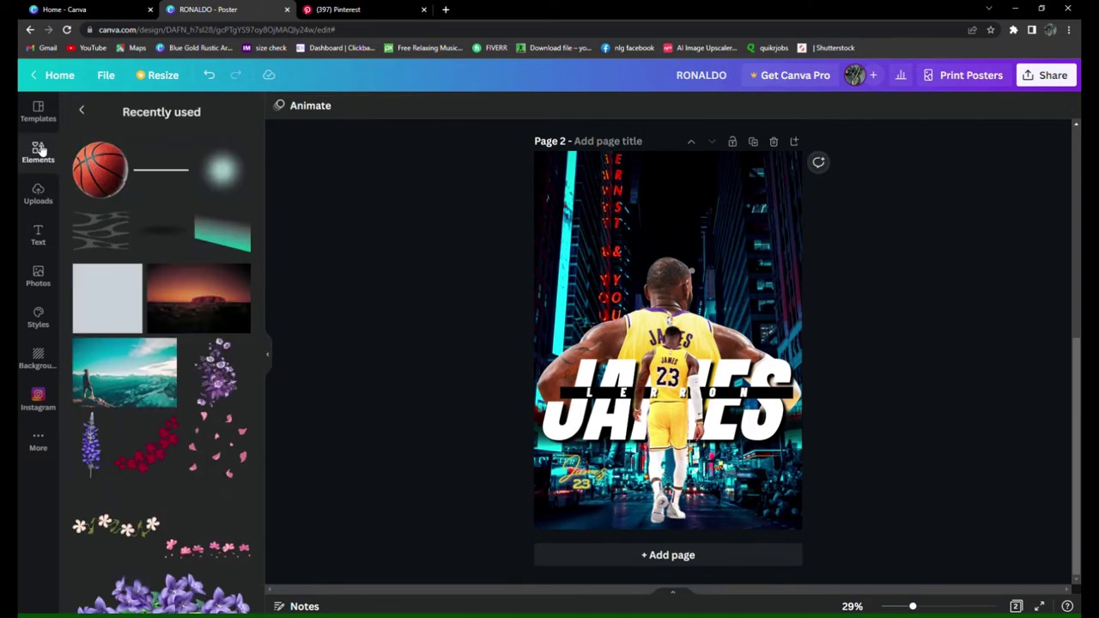
pyautogui.click(219, 174)
pyautogui.click(301, 106)
pyautogui.scroll(-5, 202, 340)
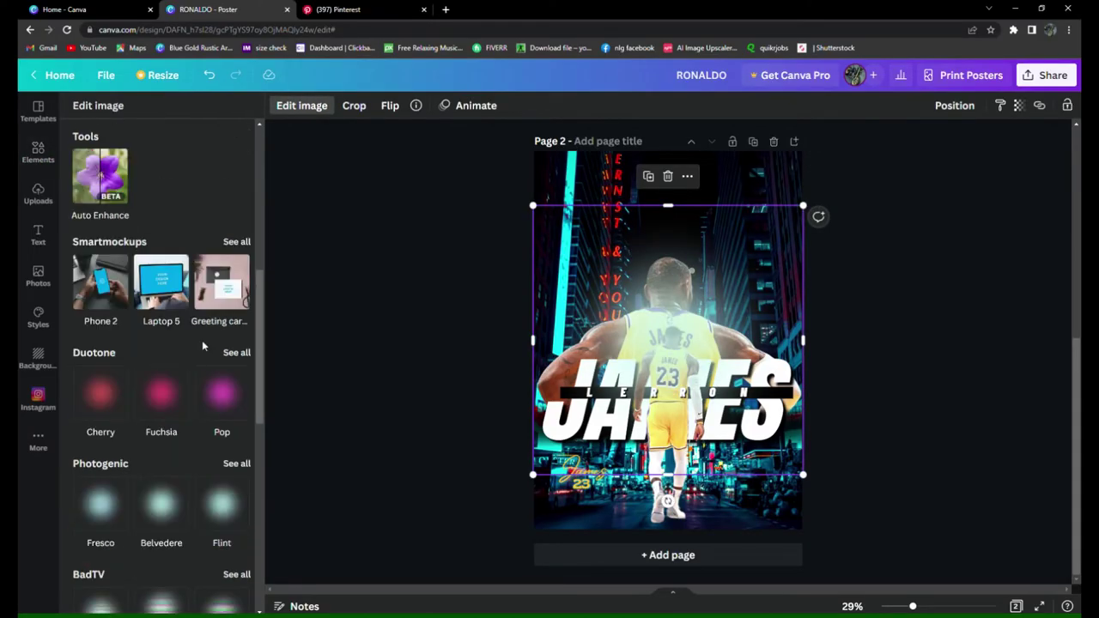
pyautogui.click(240, 459)
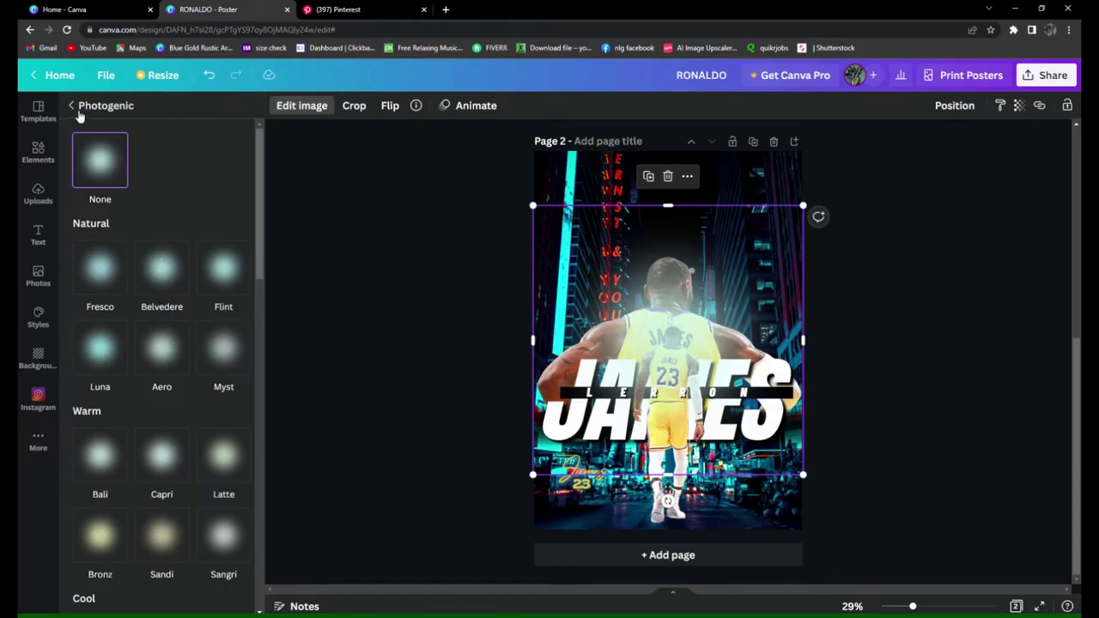
pyautogui.click(76, 106)
pyautogui.click(237, 353)
pyautogui.click(223, 399)
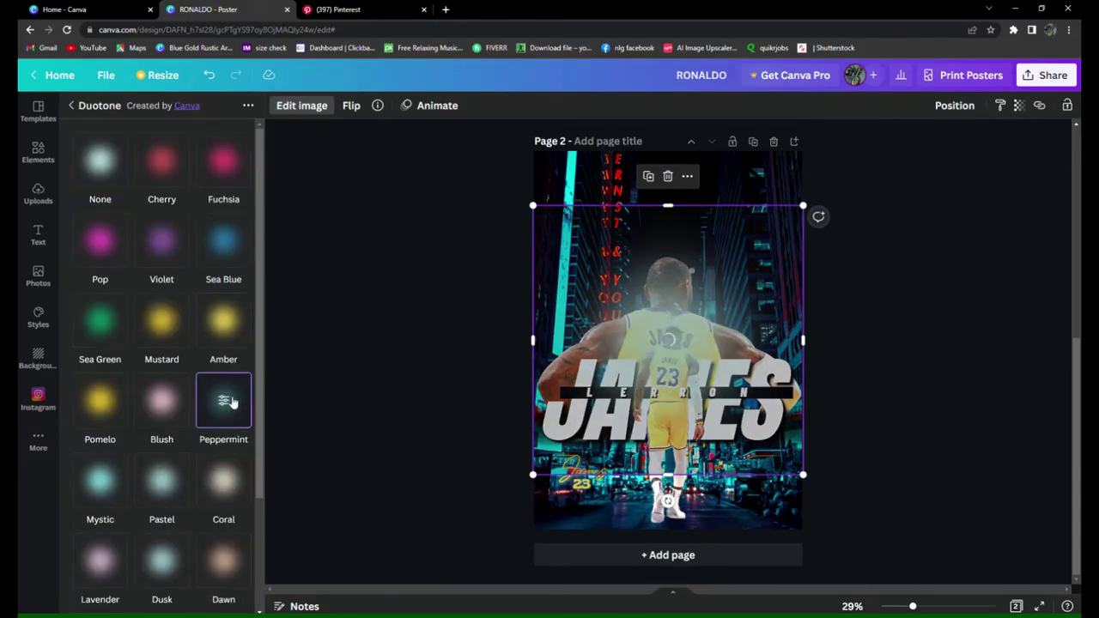
pyautogui.click(223, 400)
pyautogui.click(239, 176)
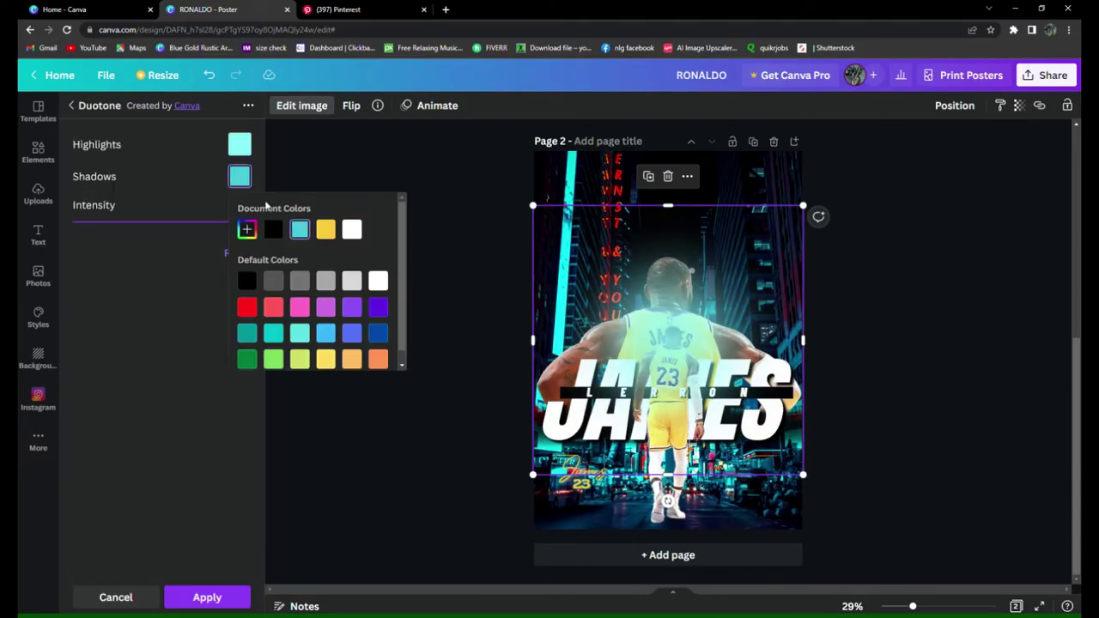
pyautogui.click(239, 144)
pyautogui.click(888, 303)
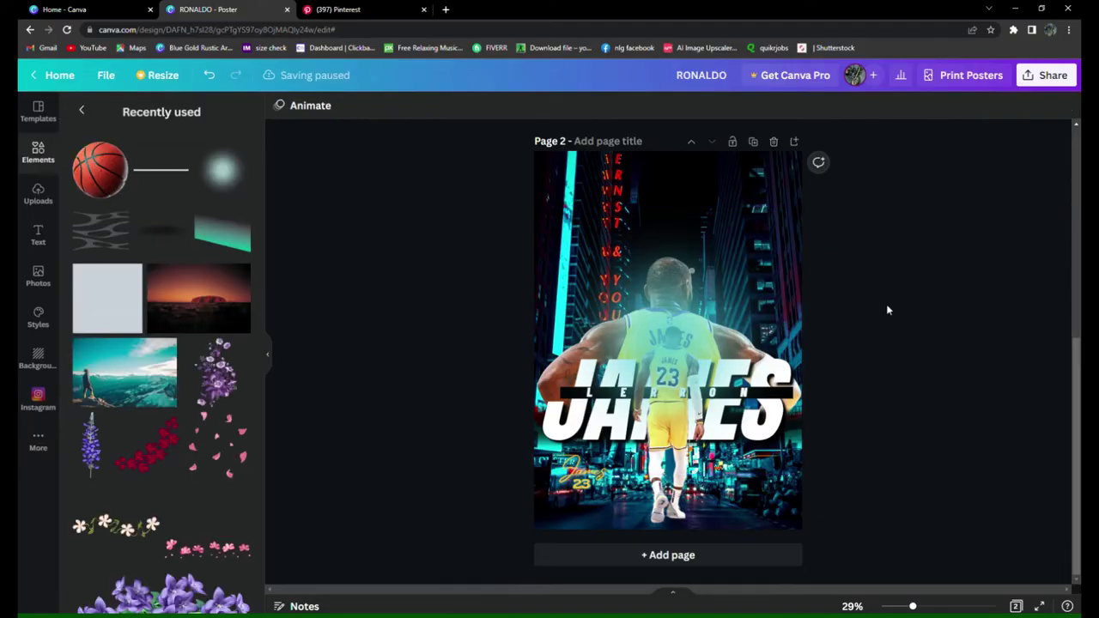
# - Shrink the turquoise glow and place it over the large player's right shoulder
pyautogui.click(709, 332)
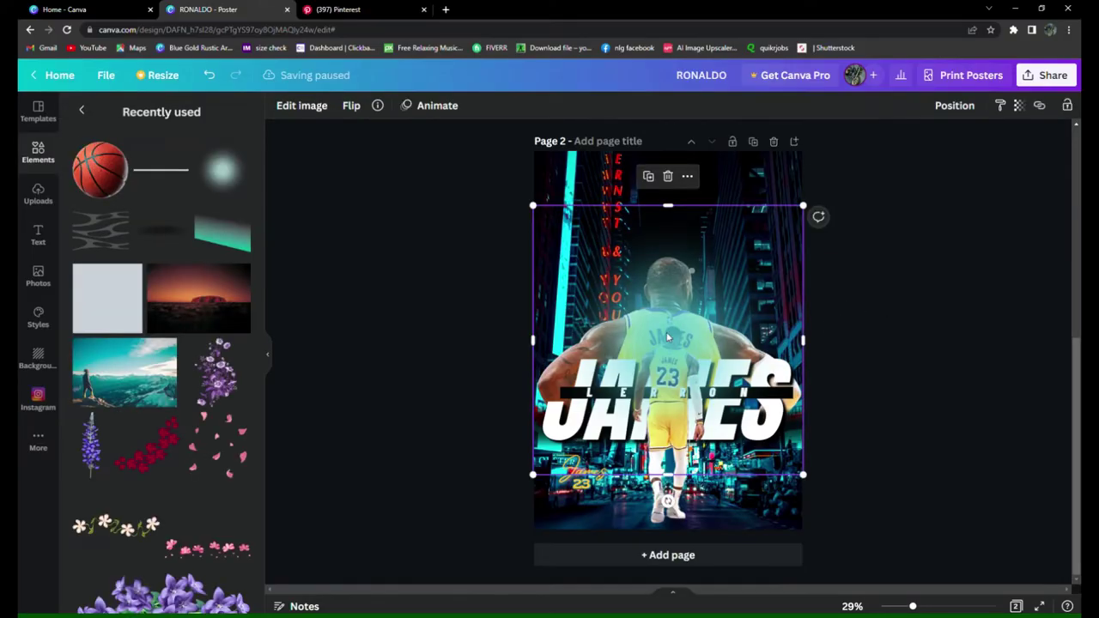
pyautogui.moveTo(674, 338); pyautogui.dragTo(696, 336)
pyautogui.moveTo(555, 473); pyautogui.dragTo(647, 415)
pyautogui.moveTo(749, 286); pyautogui.dragTo(730, 323)
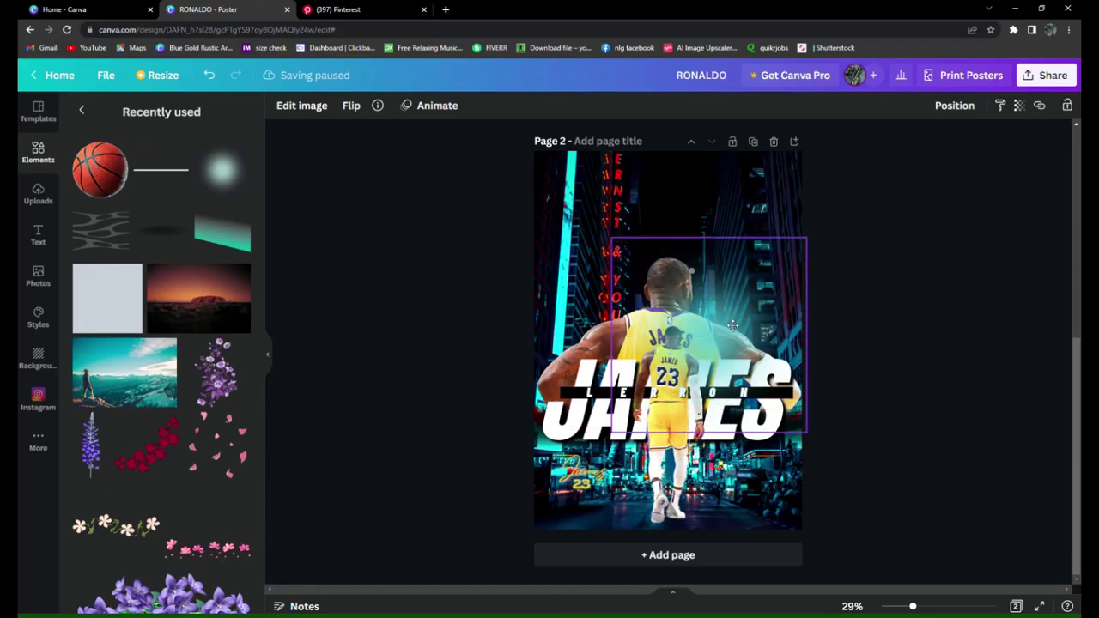
# - Send the shoulder glow backward until it sits behind both player cutouts and the title
pyautogui.click(955, 106)
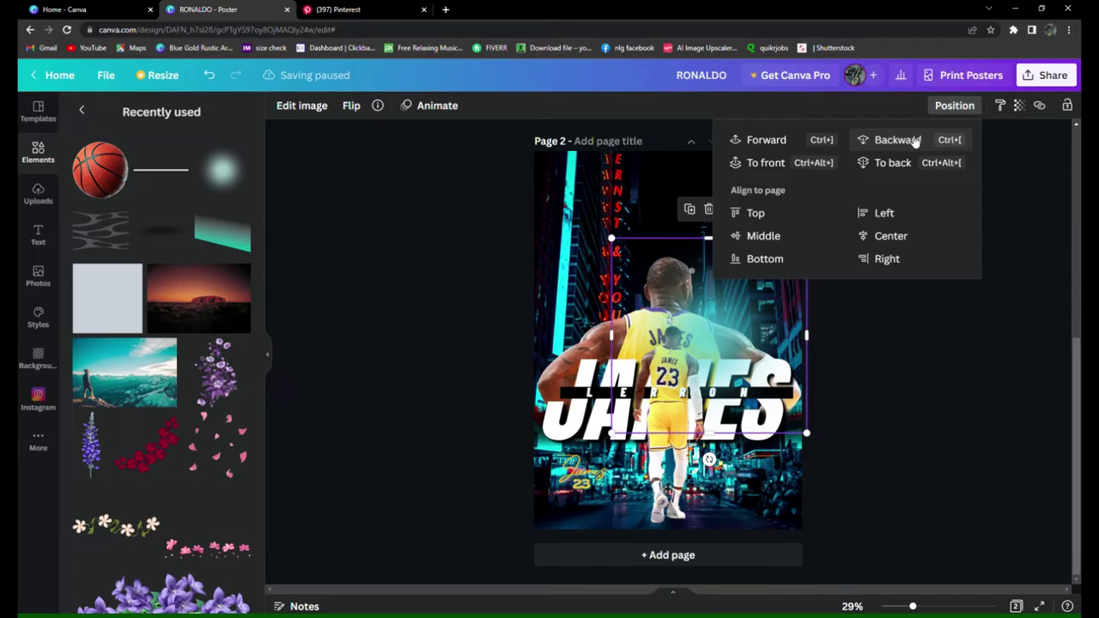
pyautogui.click(916, 140)
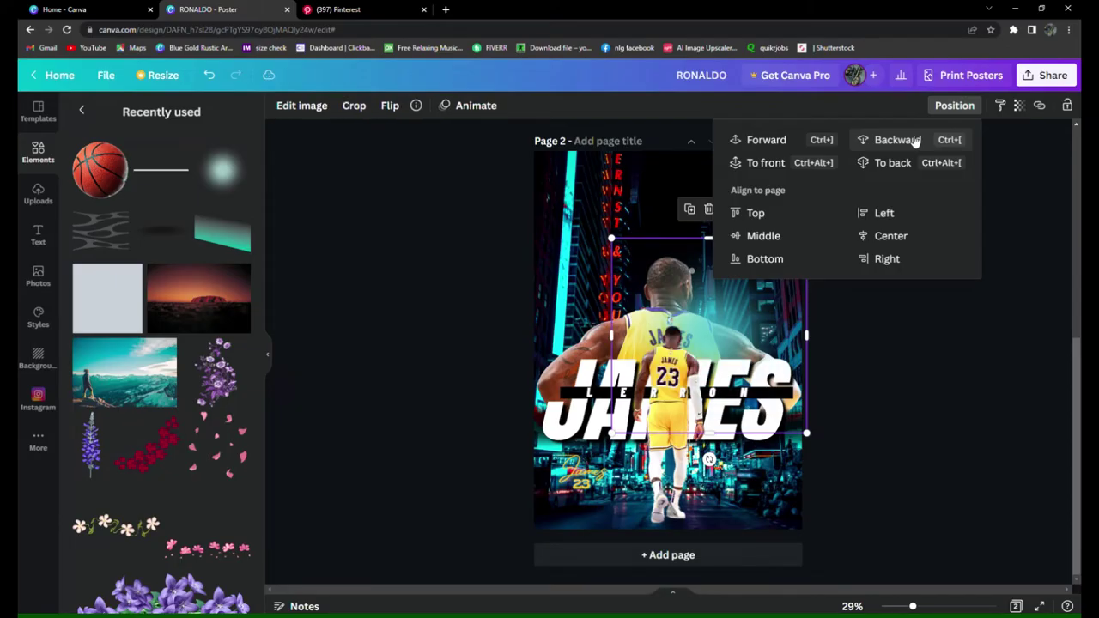
pyautogui.click(916, 140)
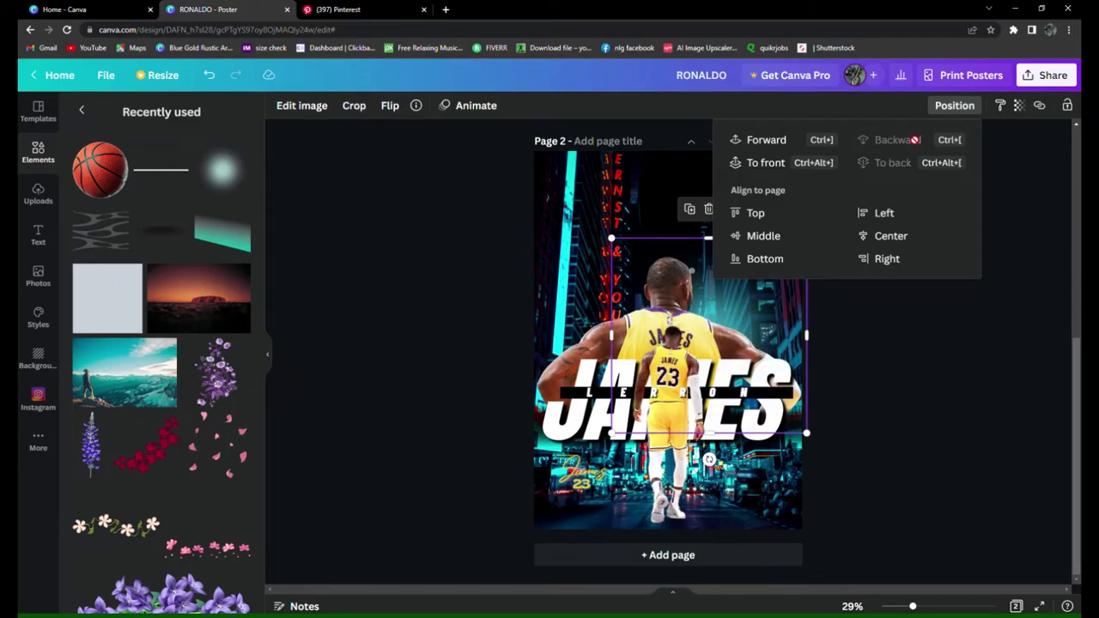
pyautogui.click(928, 400)
pyautogui.click(920, 398)
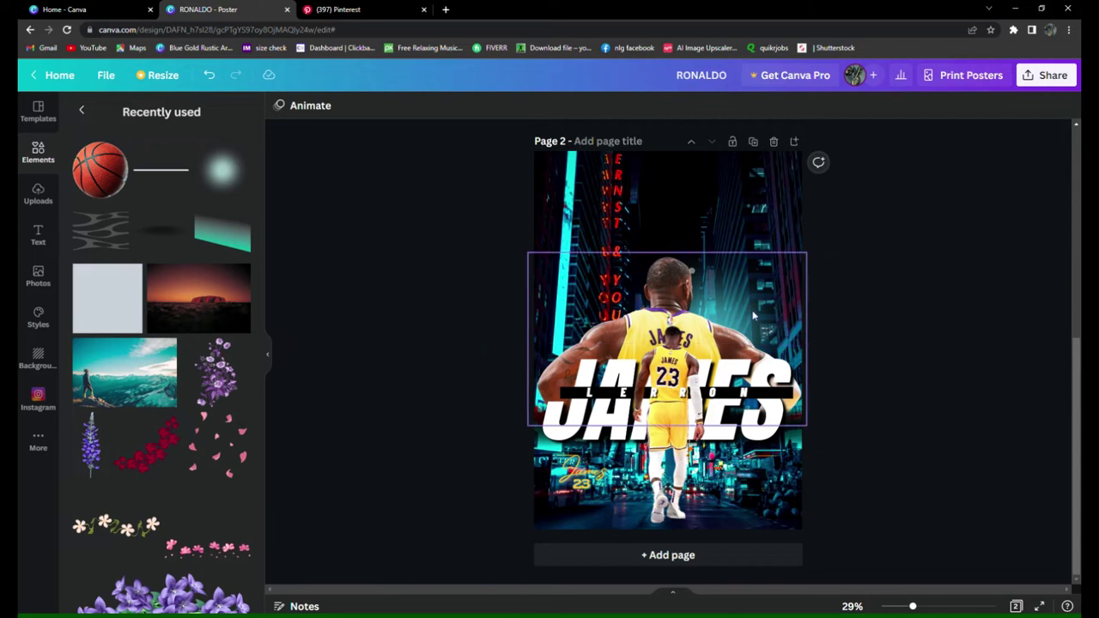
# - Paste a copy of the glow lower beside the player's right arm and send it backward behind the cutouts and title
pyautogui.rightClick(743, 251)
pyautogui.click(773, 266)
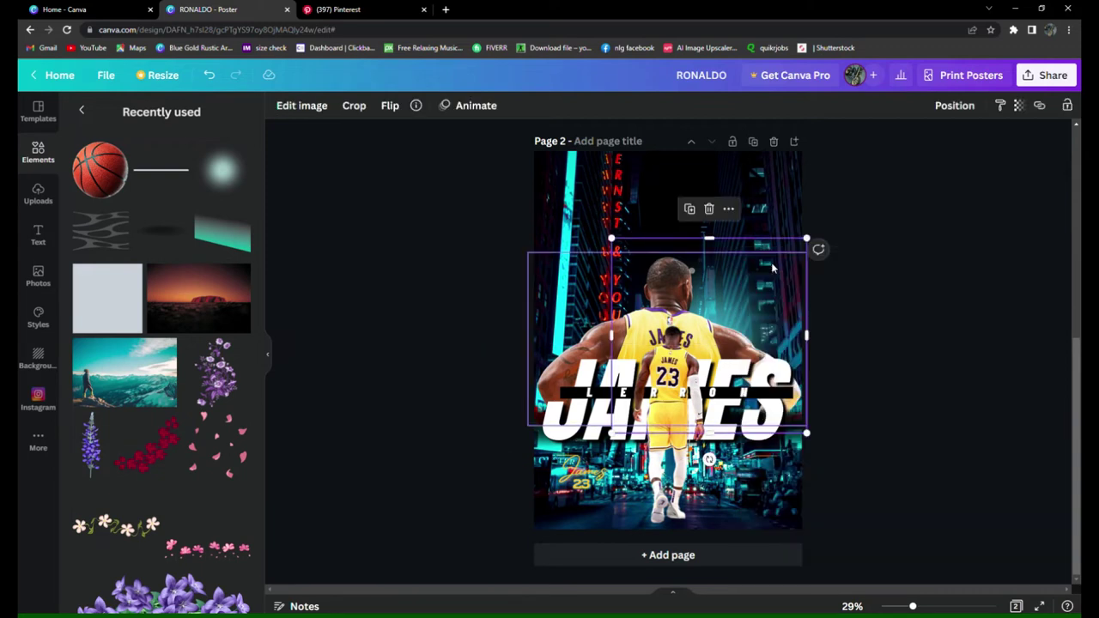
pyautogui.moveTo(718, 337); pyautogui.dragTo(757, 362)
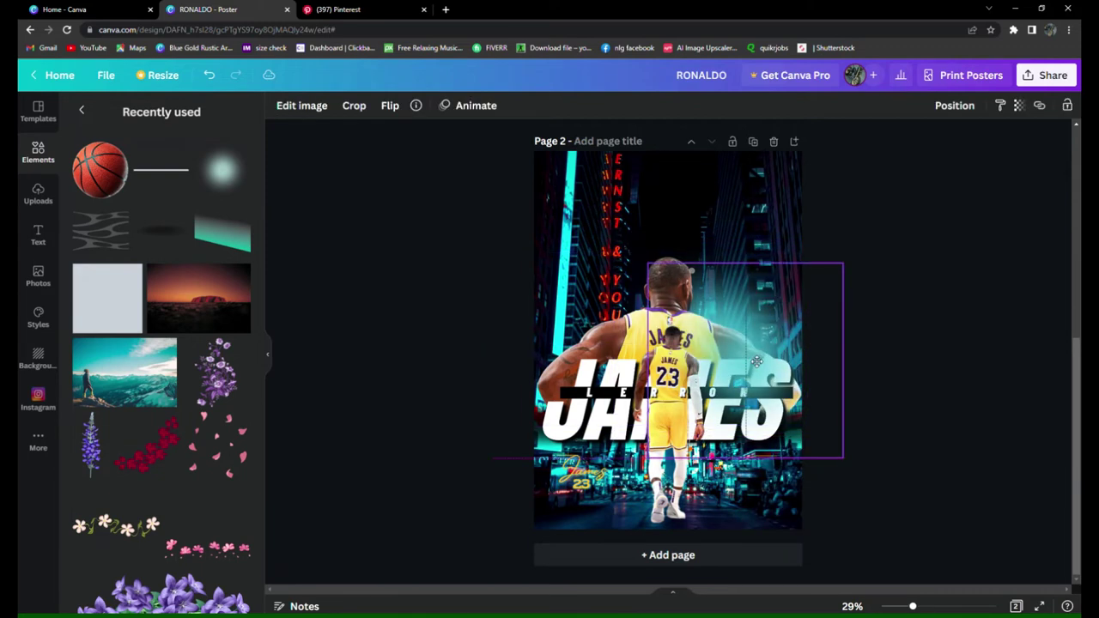
pyautogui.click(957, 106)
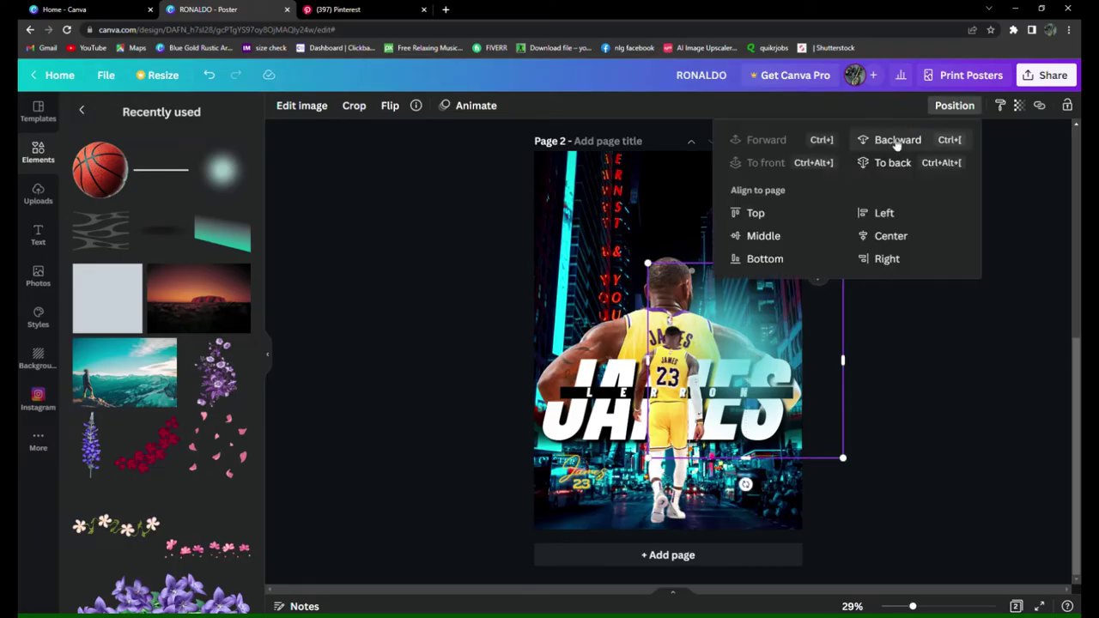
pyautogui.click(896, 143)
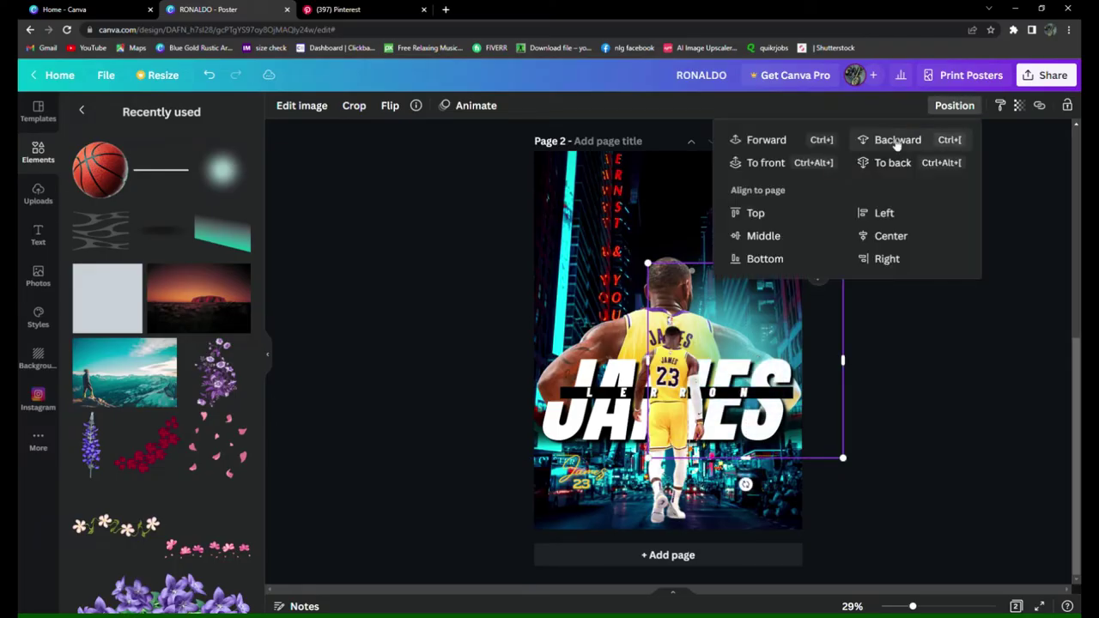
pyautogui.click(897, 143)
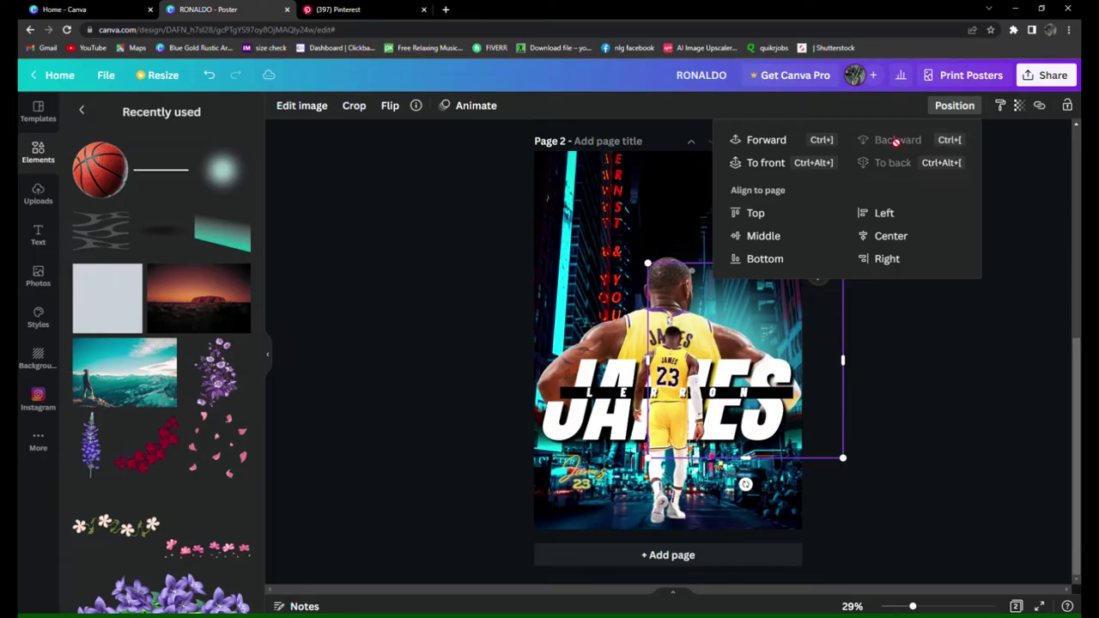
pyautogui.click(948, 363)
# - Place another, smaller glow copy around the large player's head and send it backward behind the cutout
pyautogui.click(746, 354)
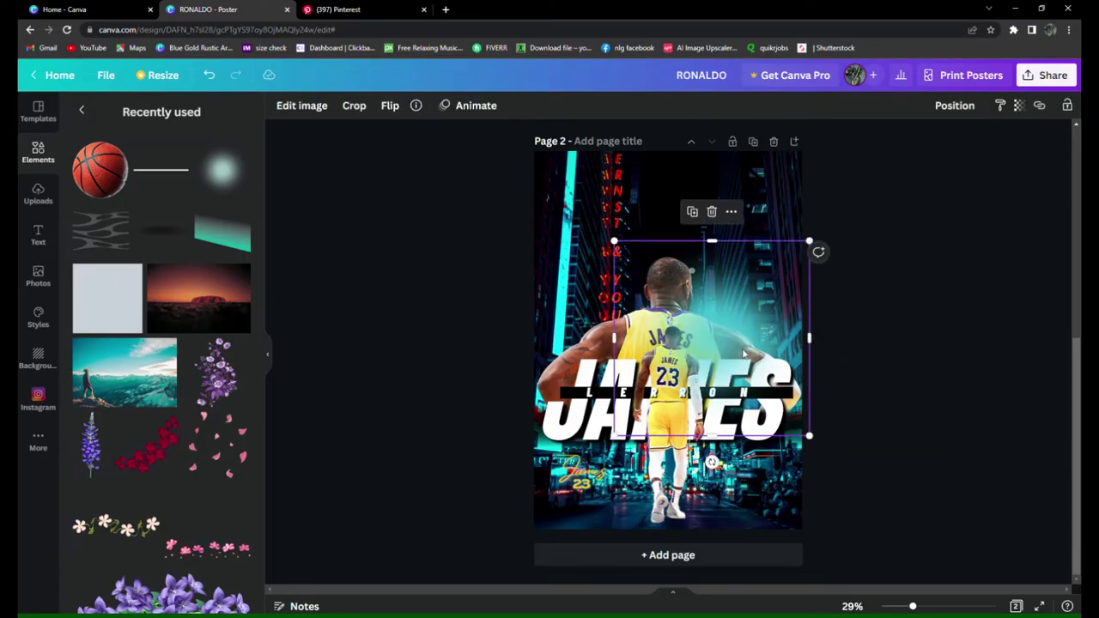
pyautogui.moveTo(746, 354); pyautogui.dragTo(698, 315)
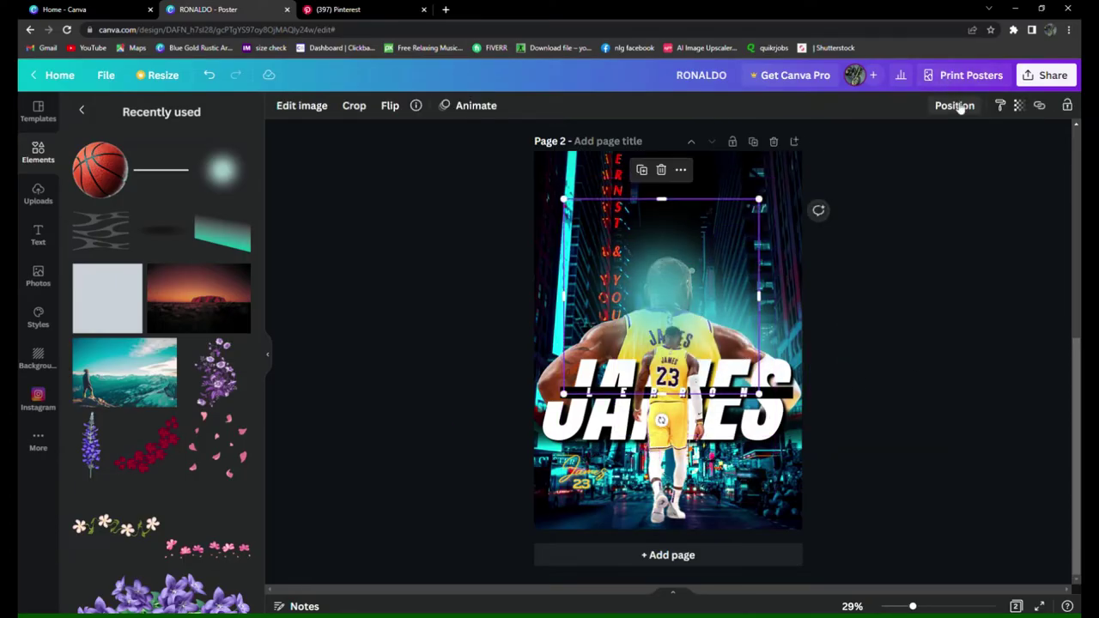
pyautogui.moveTo(580, 210); pyautogui.dragTo(596, 233)
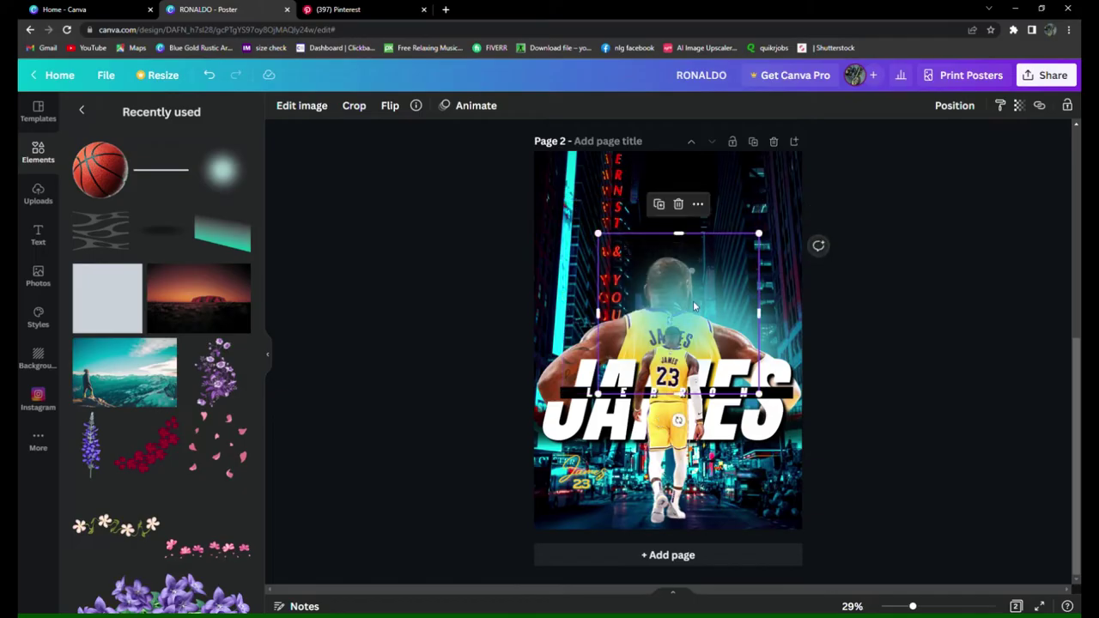
pyautogui.moveTo(692, 327)
pyautogui.mouseDown()
pyautogui.moveTo(683, 298)
pyautogui.moveTo(680, 313)
pyautogui.mouseUp()
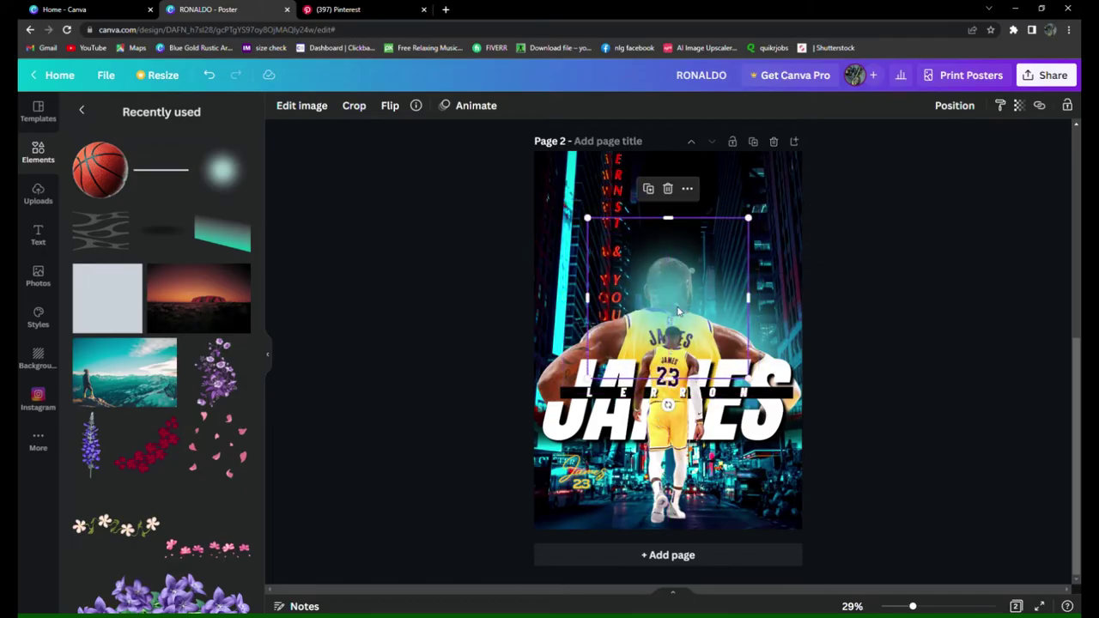
pyautogui.click(955, 104)
pyautogui.click(899, 141)
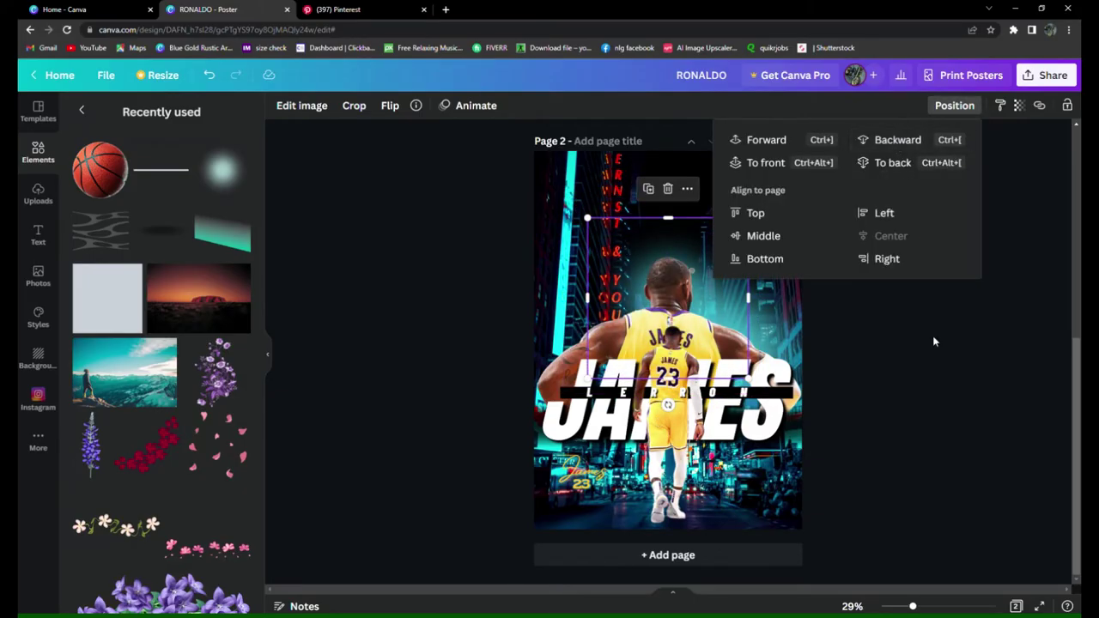
# - Position another glow copy over the large player's left shoulder and send it backward behind the cutouts and title
pyautogui.moveTo(739, 343); pyautogui.dragTo(639, 341)
pyautogui.click(958, 106)
pyautogui.click(878, 150)
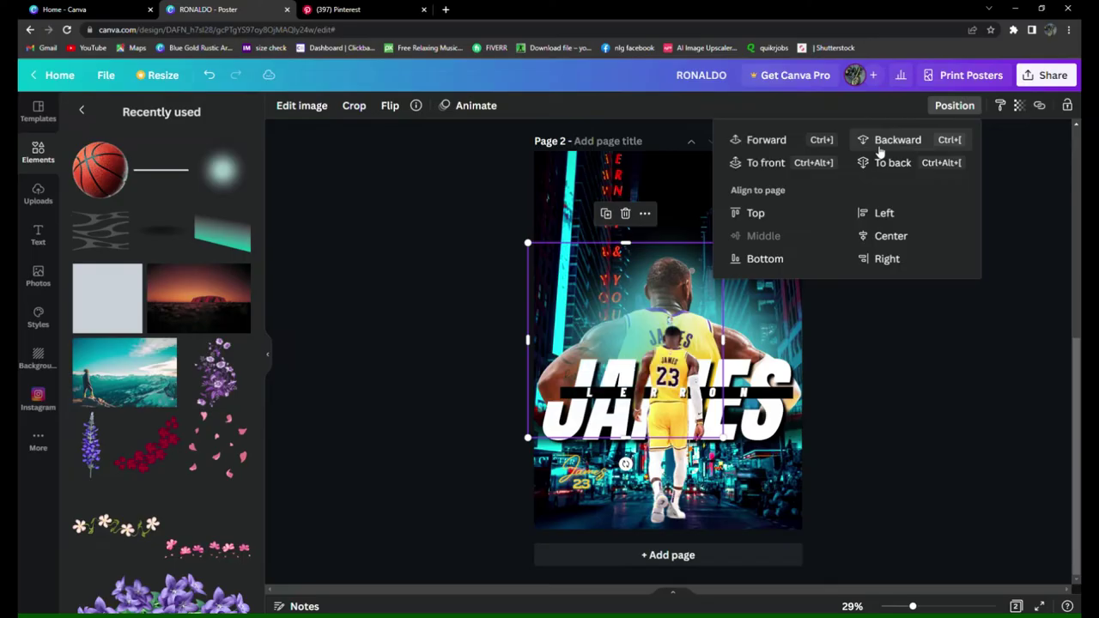
pyautogui.click(880, 151)
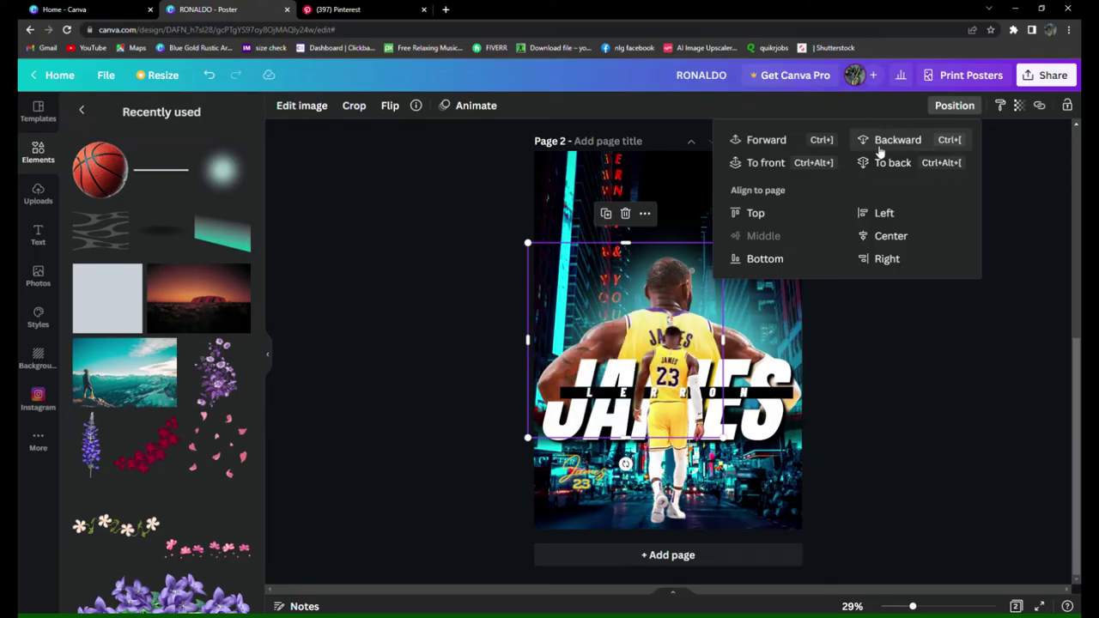
pyautogui.click(912, 457)
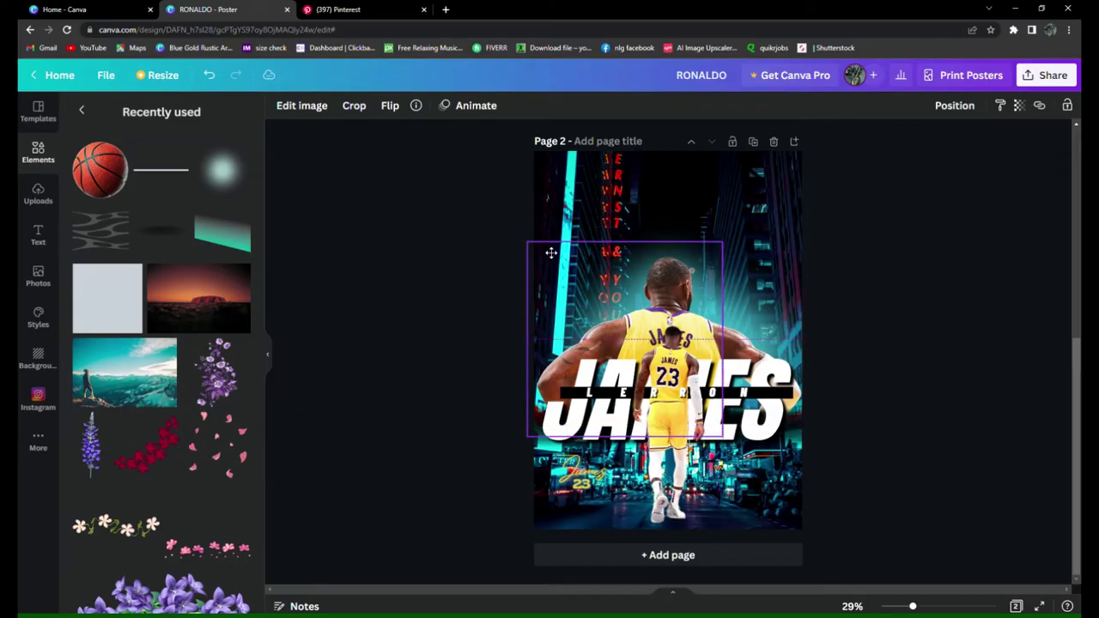
# - Paste another glow copy over the large player's arm on the poster's left side and send it backward behind the cutouts and title
pyautogui.click(891, 321)
pyautogui.hotkey('ctrl', 'v')
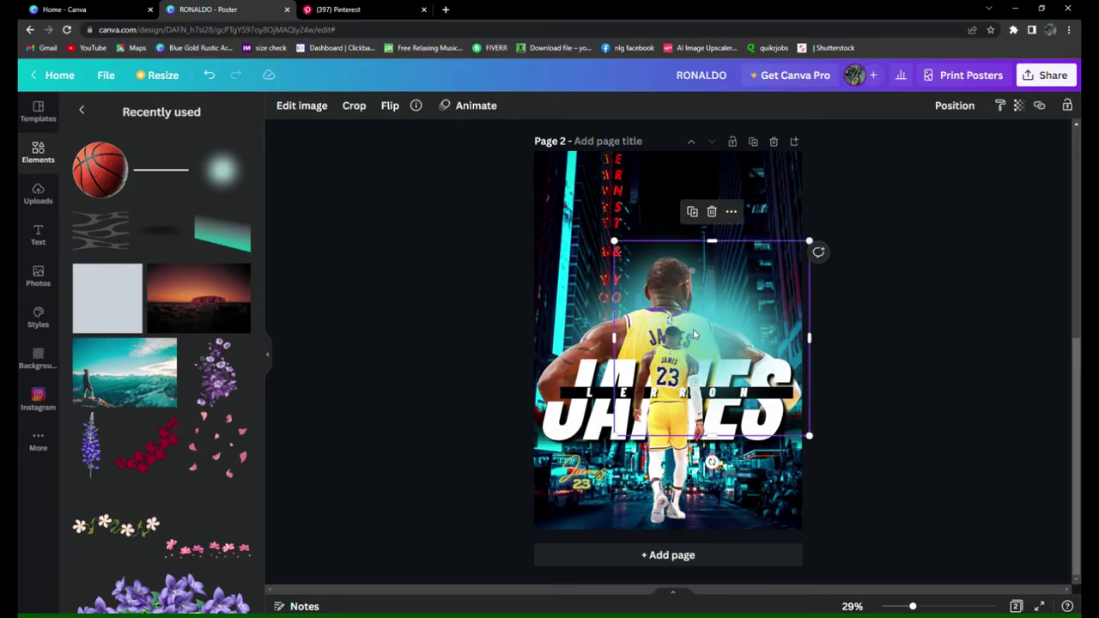
pyautogui.moveTo(742, 343); pyautogui.dragTo(629, 364)
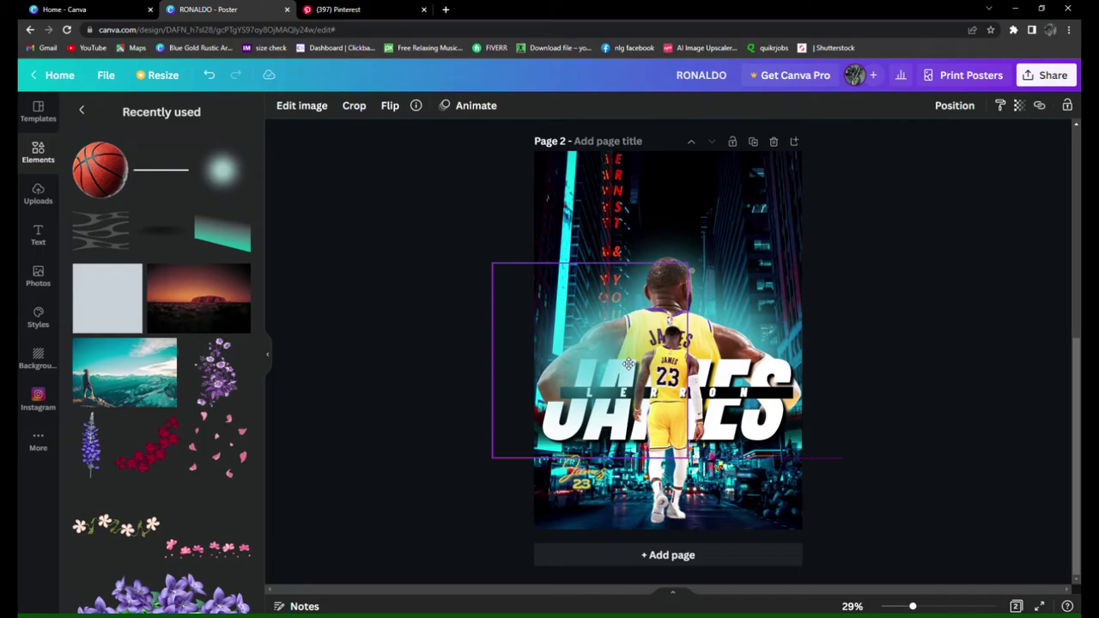
pyautogui.click(954, 105)
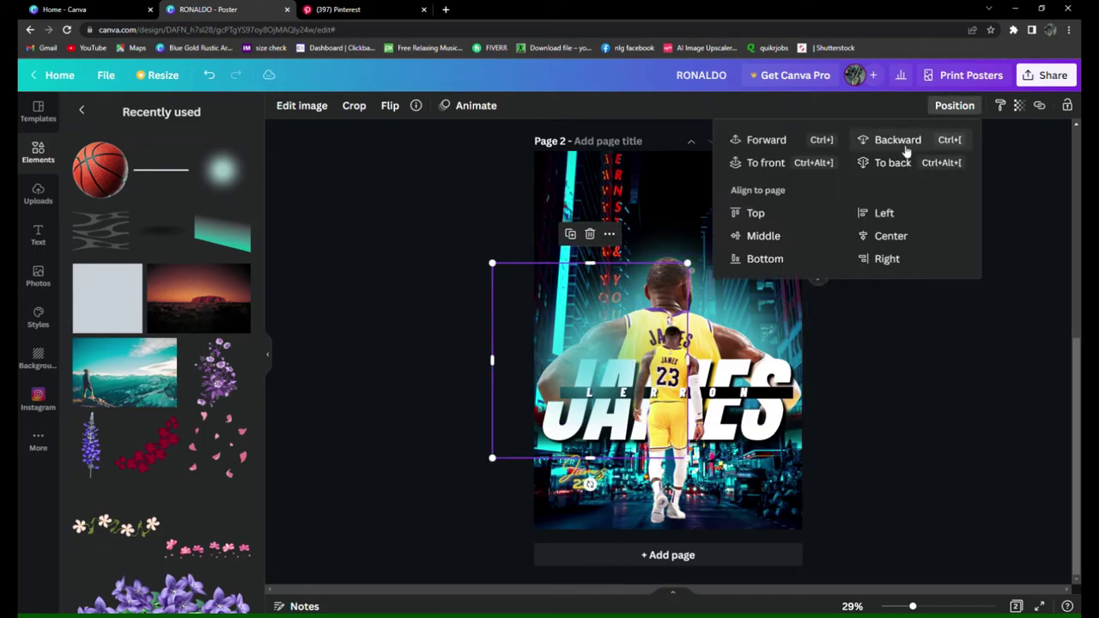
pyautogui.click(897, 141)
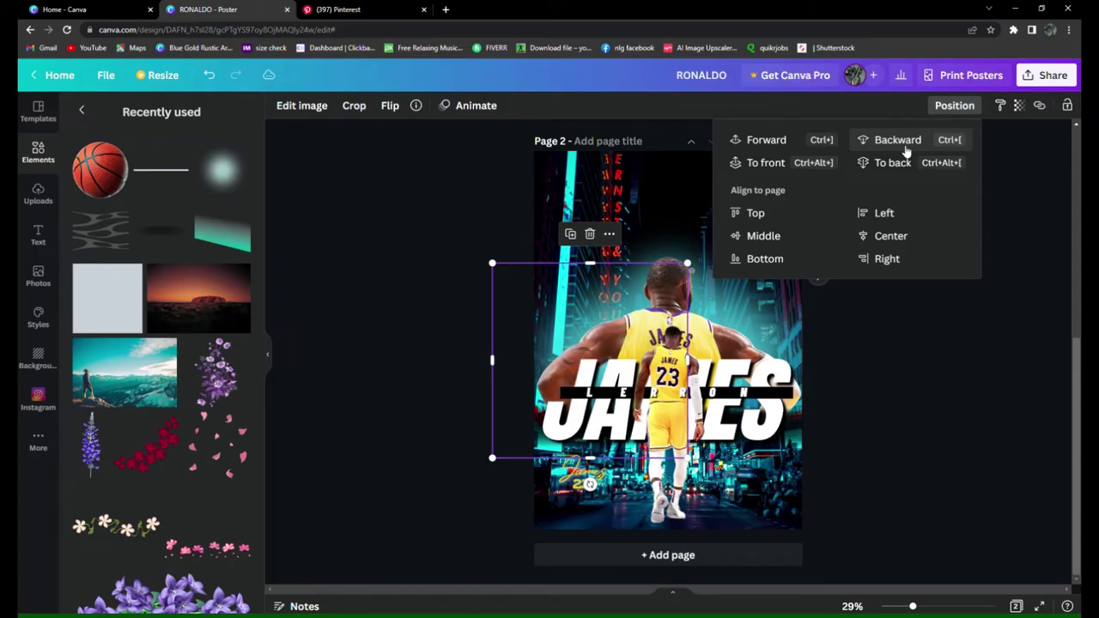
pyautogui.click(959, 379)
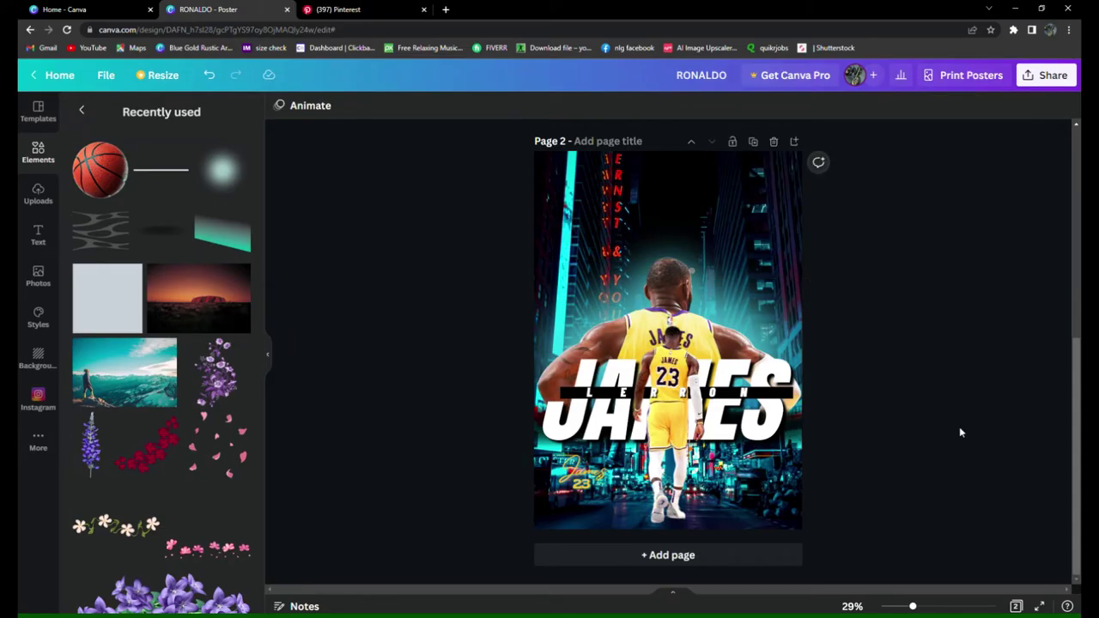
# - Add the basketball graphic, place it partly off the poster's top-right corner, and set its contrast to 8
pyautogui.click(101, 177)
pyautogui.moveTo(662, 284); pyautogui.dragTo(771, 133)
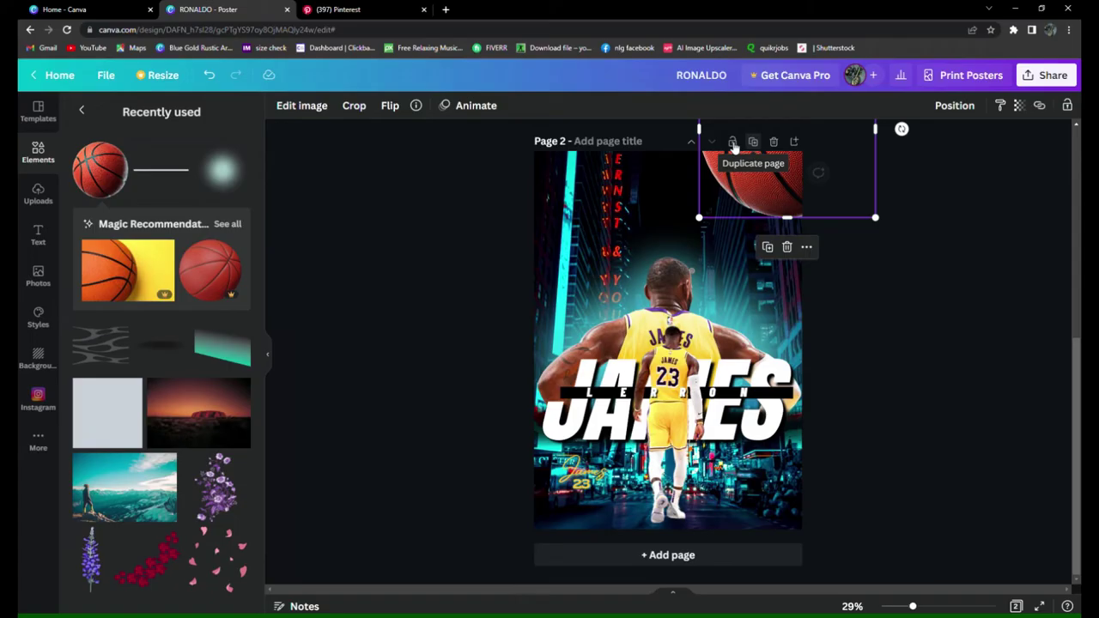
pyautogui.click(316, 109)
pyautogui.click(245, 343)
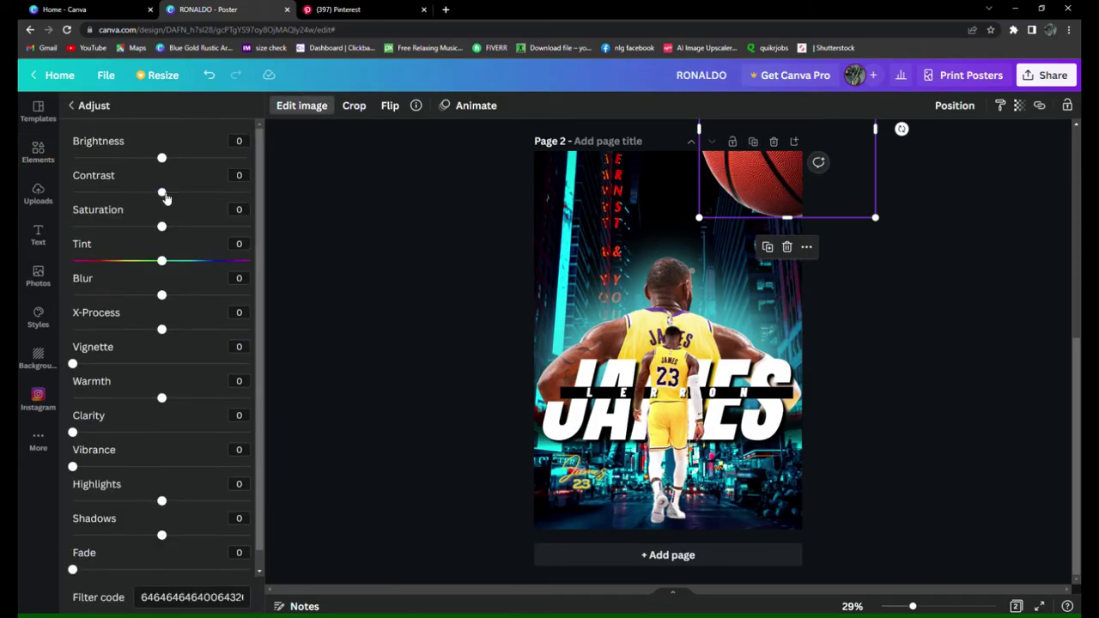
pyautogui.moveTo(162, 193); pyautogui.dragTo(169, 193)
pyautogui.click(247, 175)
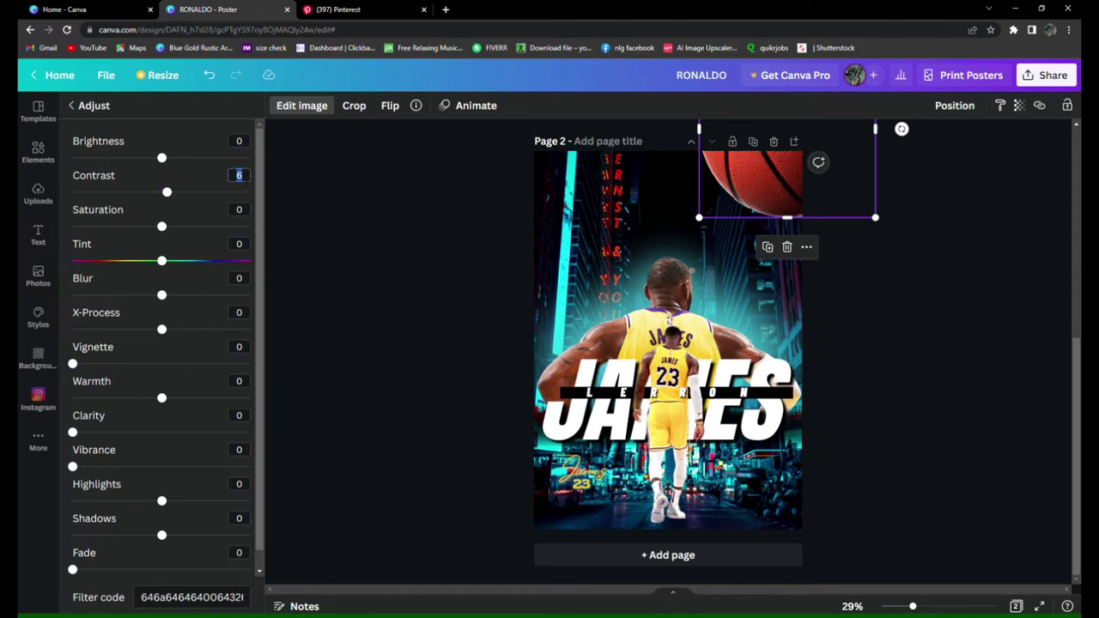
pyautogui.write('8')
pyautogui.press('Return')
# - Set the basketball's X-Process to -100, highlights to 100, warmth to -100 and shadows to 18, and rotate the ball
pyautogui.moveTo(165, 334); pyautogui.dragTo(48, 343)
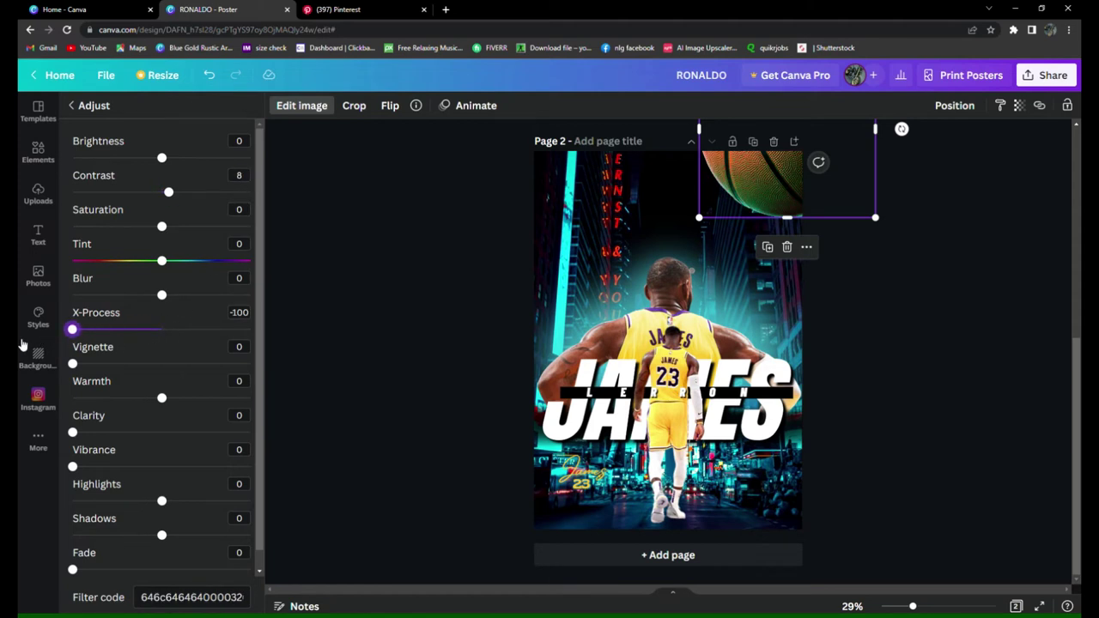
pyautogui.moveTo(162, 502); pyautogui.dragTo(297, 522)
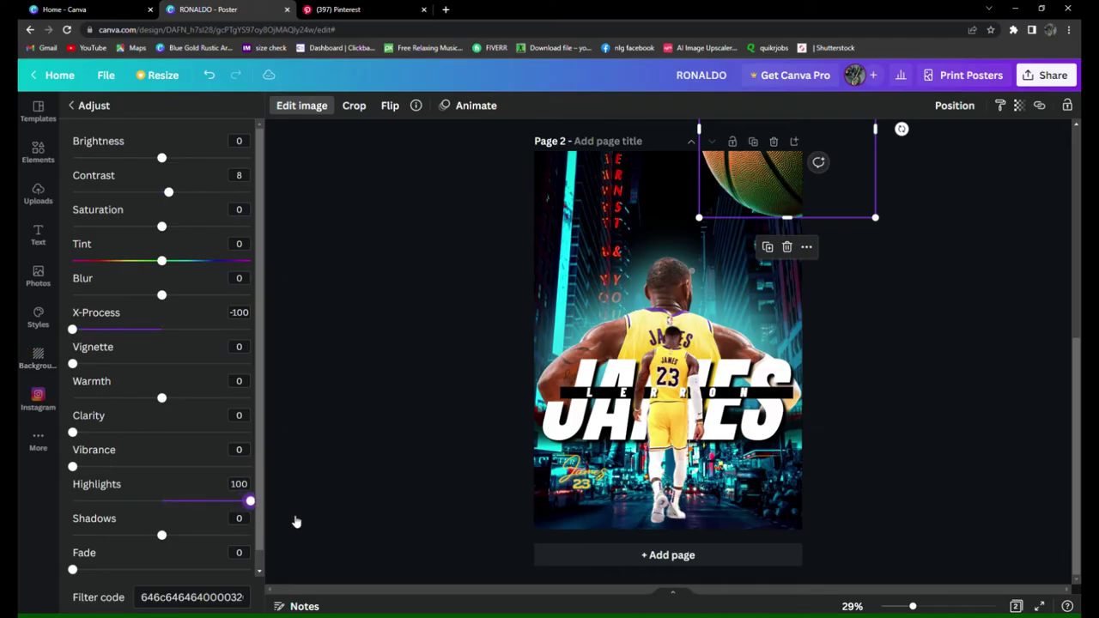
pyautogui.moveTo(162, 401); pyautogui.dragTo(38, 395)
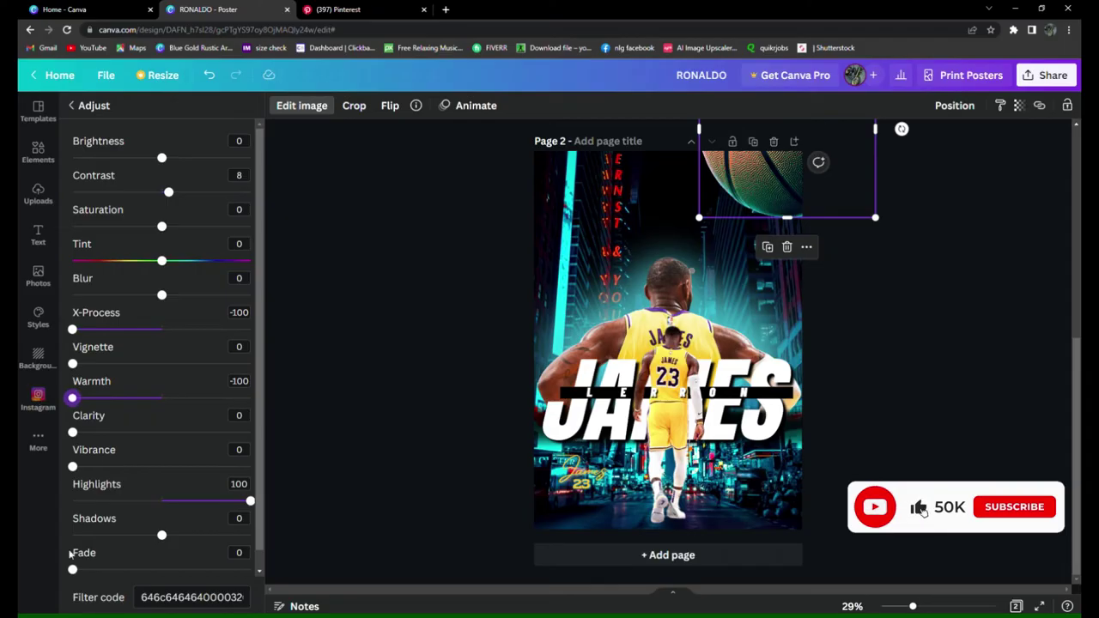
pyautogui.moveTo(163, 535)
pyautogui.mouseDown()
pyautogui.moveTo(216, 536)
pyautogui.moveTo(177, 536)
pyautogui.mouseUp()
pyautogui.moveTo(902, 129); pyautogui.dragTo(802, 307)
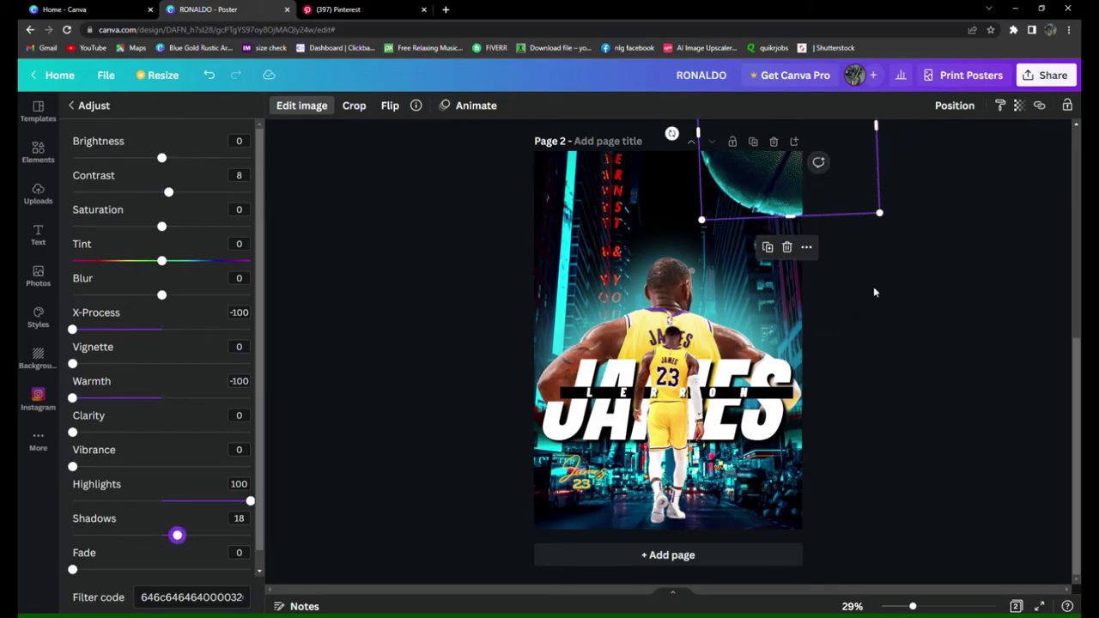
pyautogui.click(874, 286)
# - Copy the turquoise basketball, rotate and shrink the copy, and place it partly off the poster's bottom-right corner
pyautogui.rightClick(789, 206)
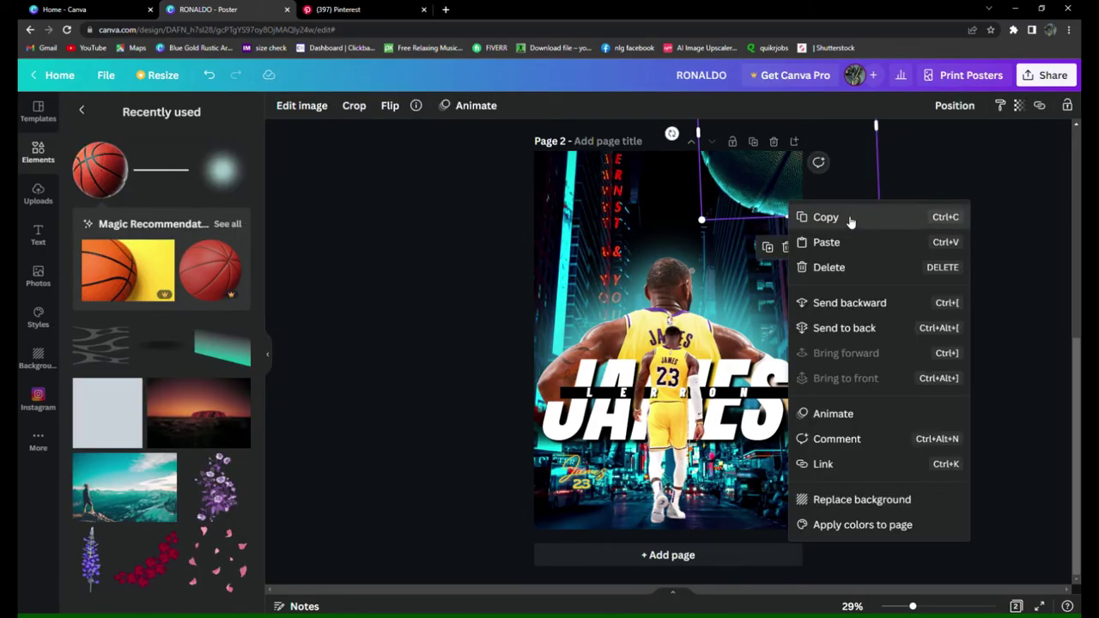
pyautogui.click(847, 219)
pyautogui.moveTo(837, 197); pyautogui.dragTo(786, 315)
pyautogui.moveTo(625, 255); pyautogui.dragTo(767, 137)
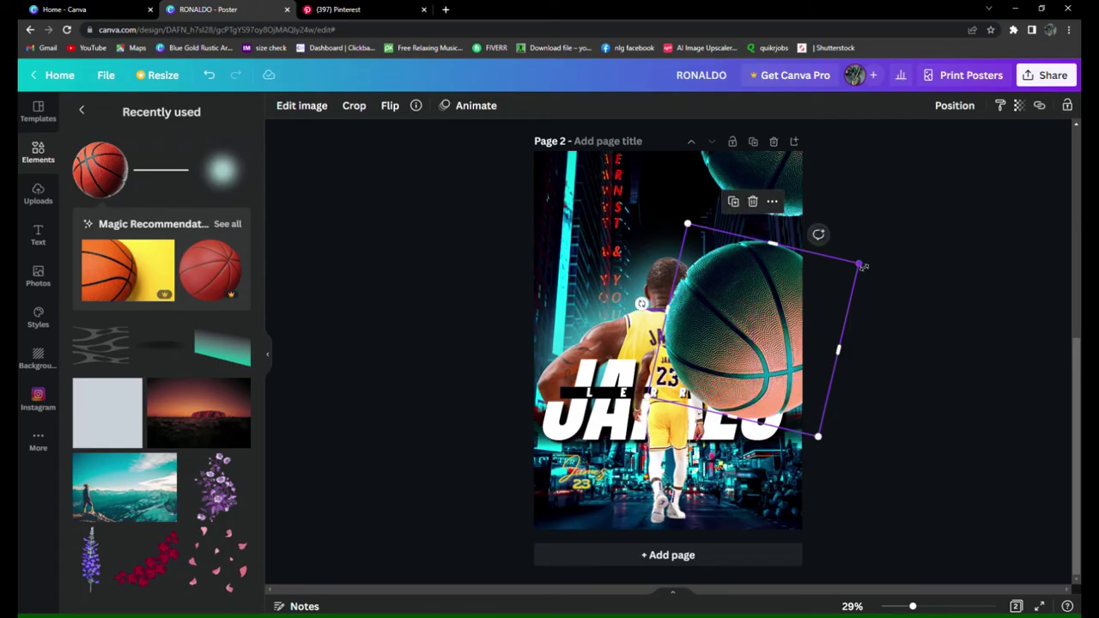
pyautogui.moveTo(858, 264); pyautogui.dragTo(817, 319)
pyautogui.moveTo(705, 369); pyautogui.dragTo(788, 530)
pyautogui.click(955, 438)
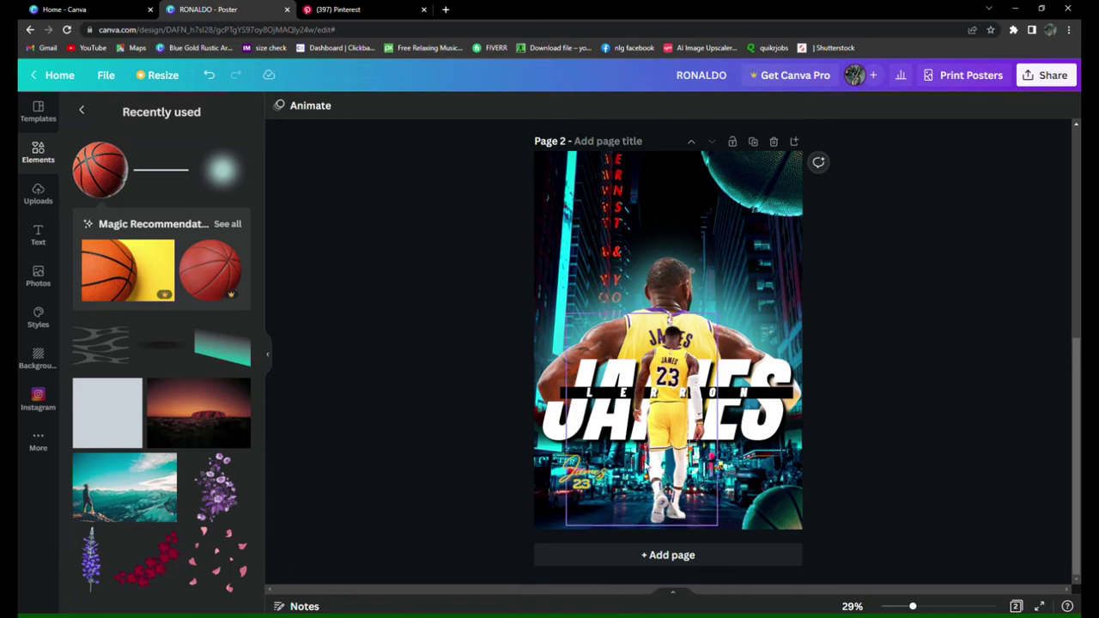
# - Recolor the script James signature white
pyautogui.click(582, 472)
pyautogui.click(453, 105)
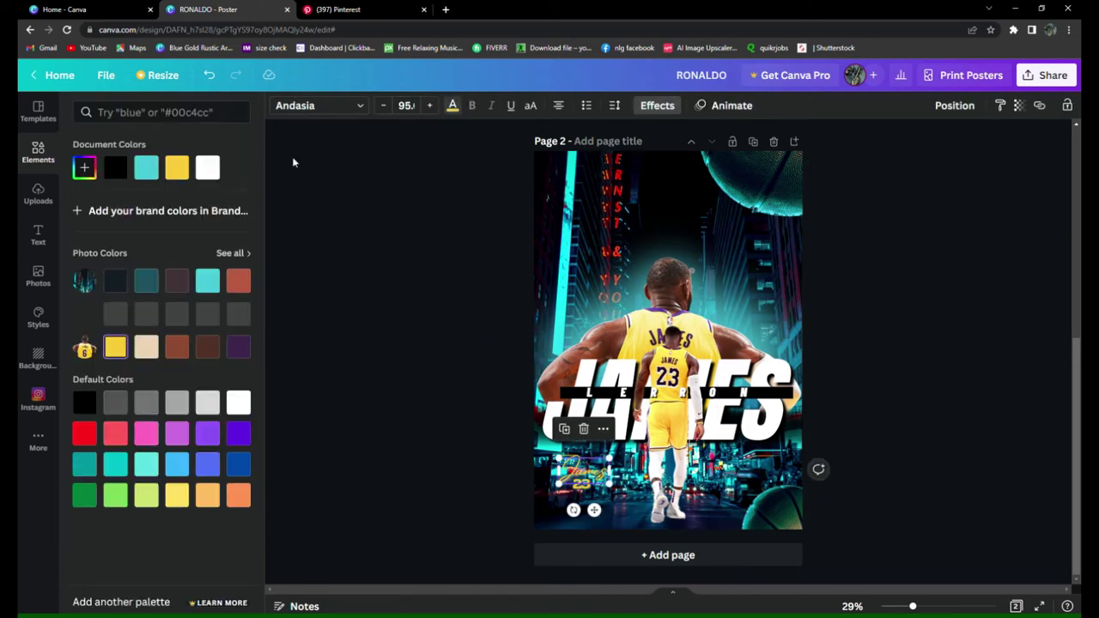
pyautogui.click(214, 171)
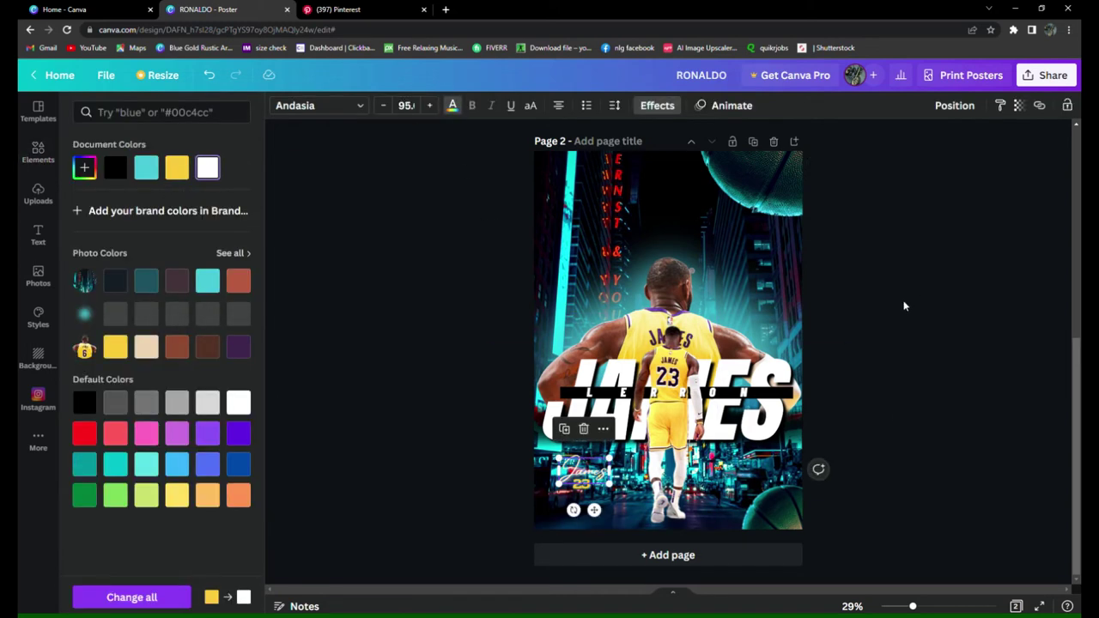
pyautogui.click(919, 314)
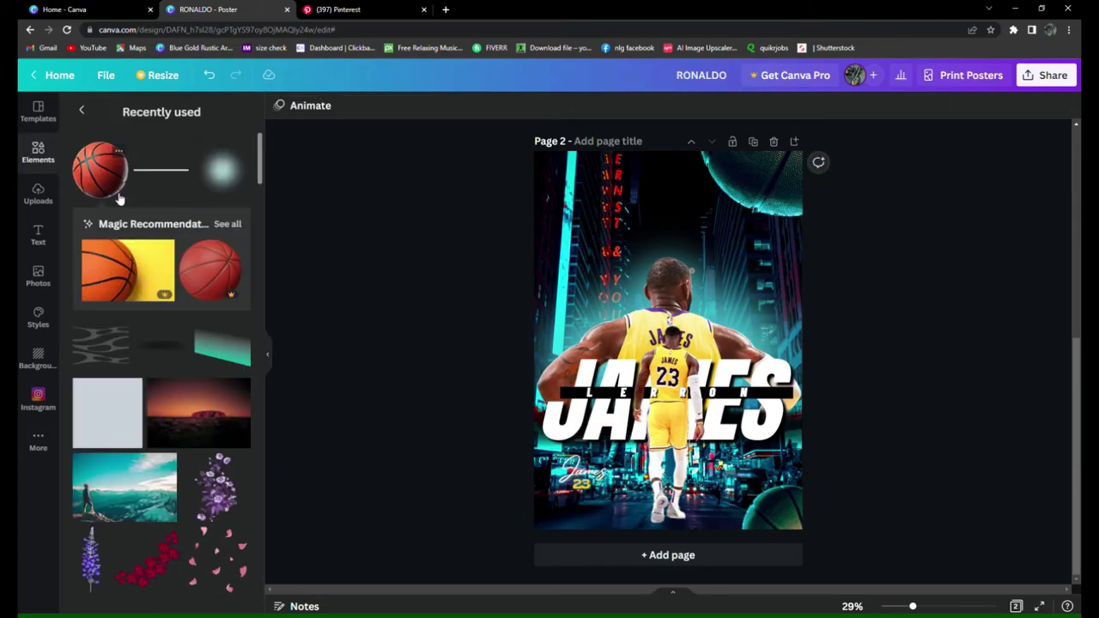
# - Add the white triple-chevron graphic from the recently used elements, rotate it to -90° and place it at the poster's left edge above the arm
pyautogui.scroll(-10, 120, 258)
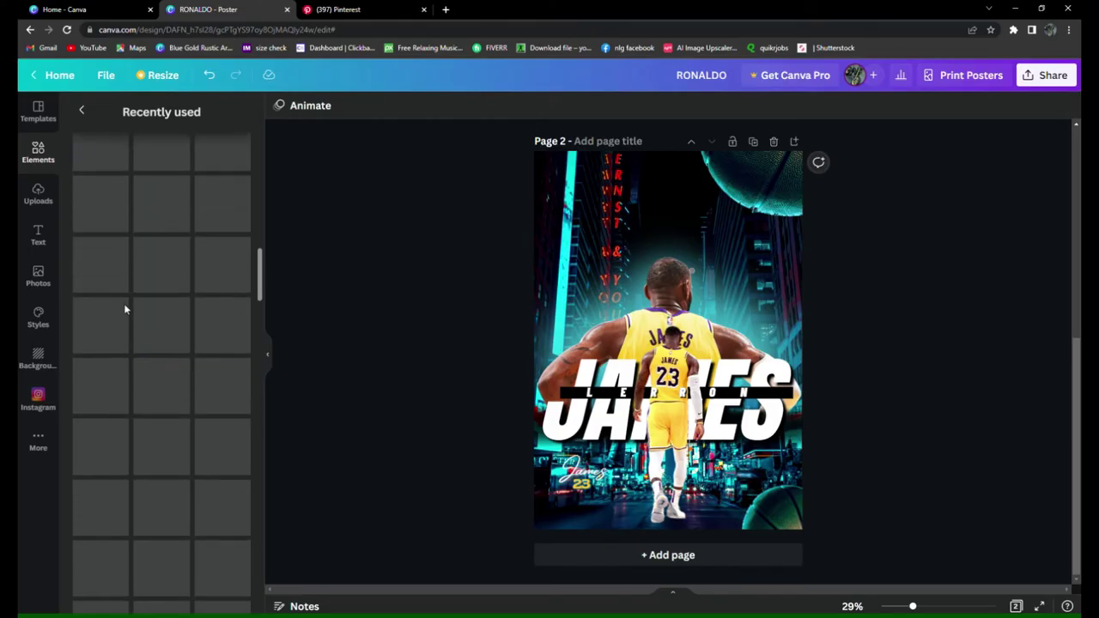
pyautogui.scroll(-6, 125, 309)
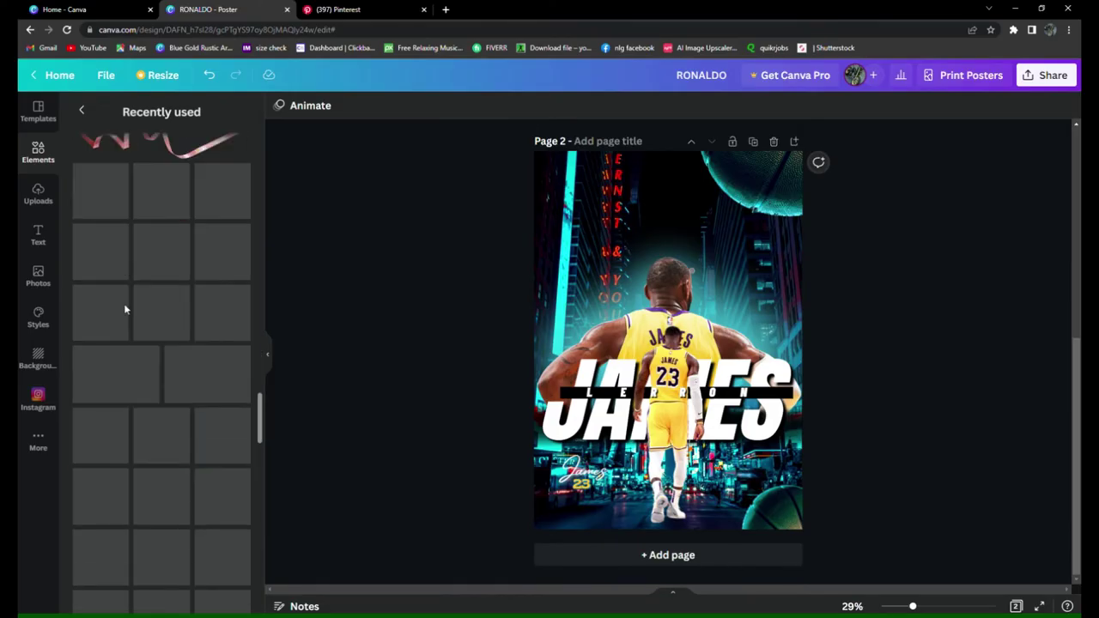
pyautogui.scroll(-4, 125, 309)
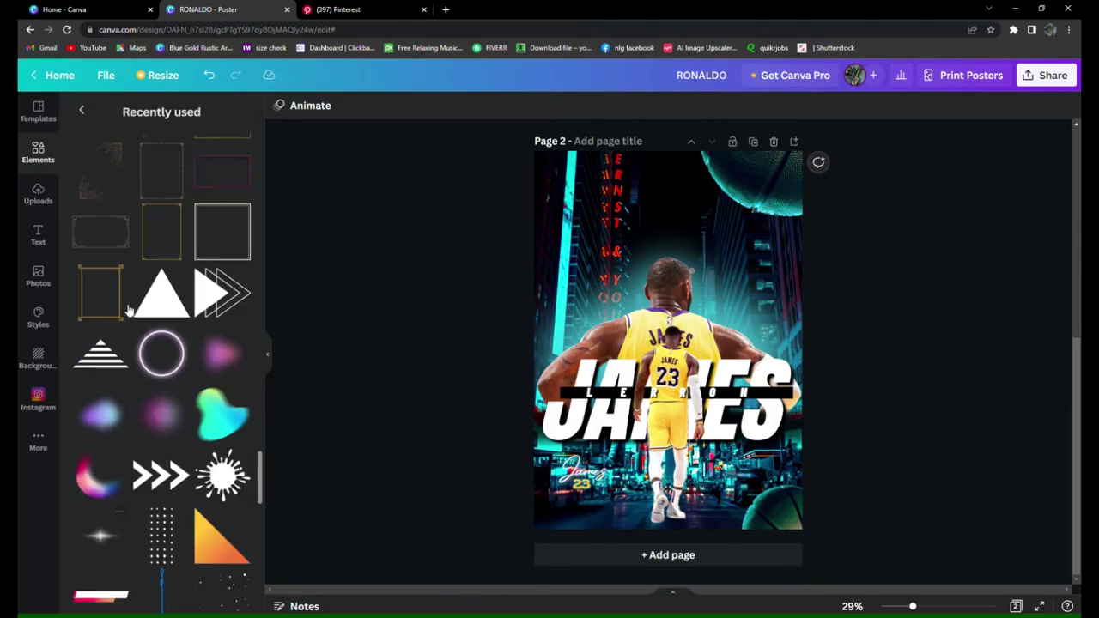
pyautogui.scroll(1, 212, 535)
pyautogui.click(169, 509)
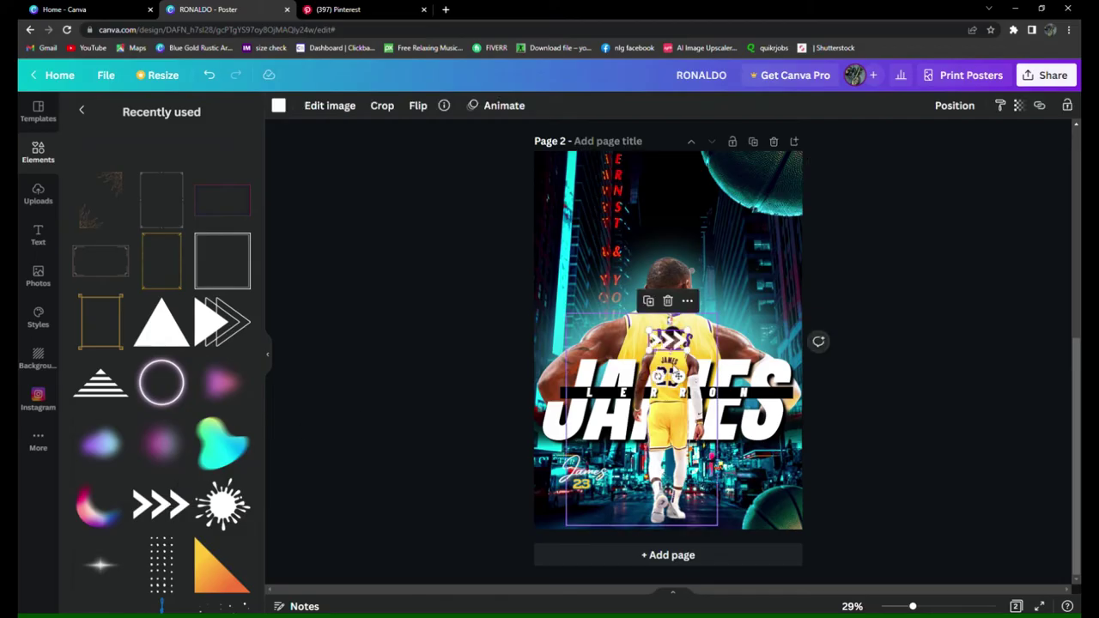
pyautogui.moveTo(666, 379); pyautogui.dragTo(757, 368)
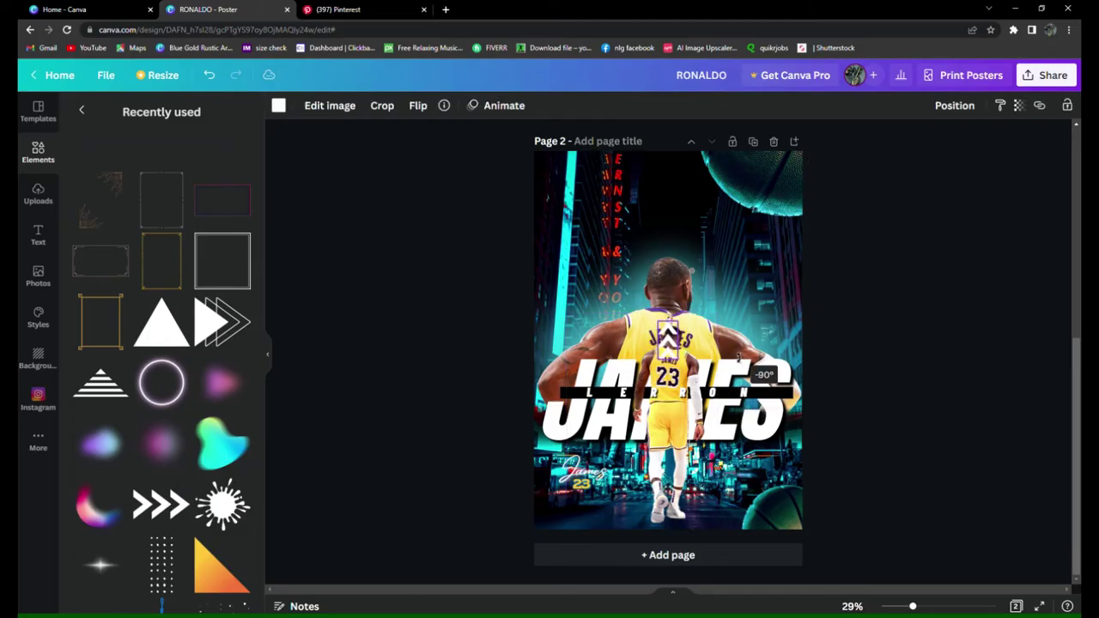
pyautogui.moveTo(713, 336); pyautogui.dragTo(597, 296)
pyautogui.click(395, 320)
# - Add the dot-grid graphic from the recently used elements, recolor it white and place it partly off the poster's right edge below the basketball
pyautogui.scroll(10, 150, 316)
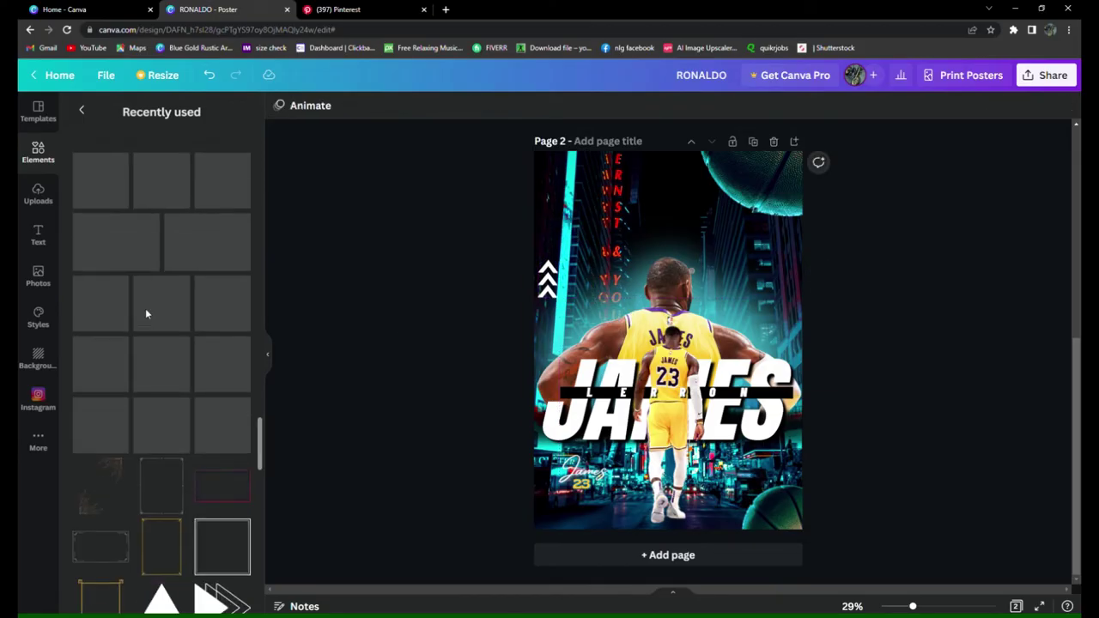
pyautogui.scroll(10, 149, 320)
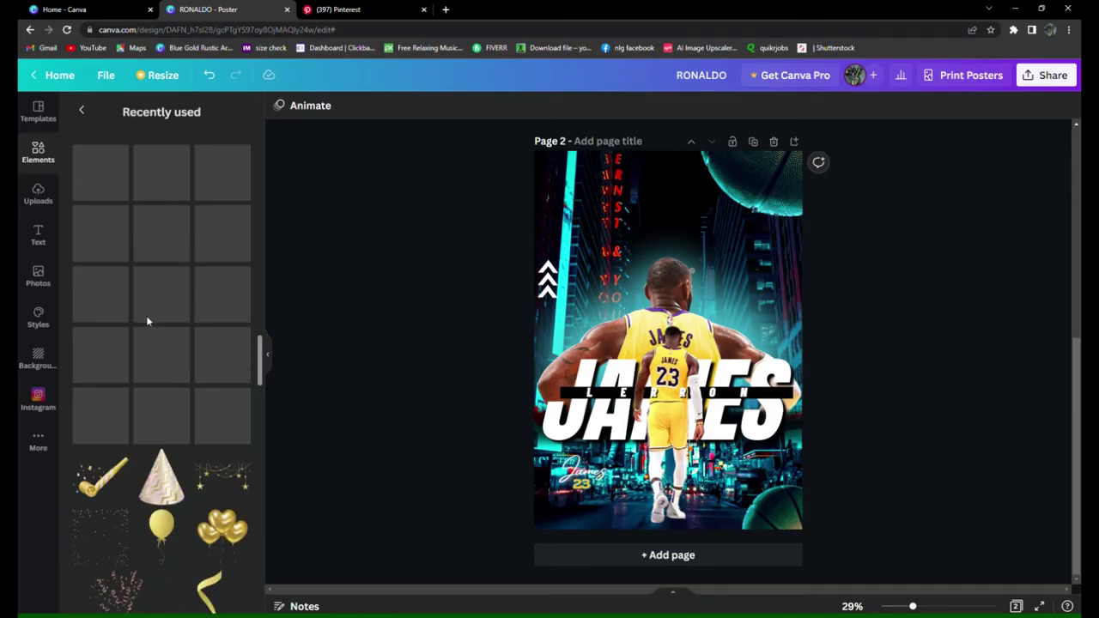
pyautogui.scroll(5, 157, 350)
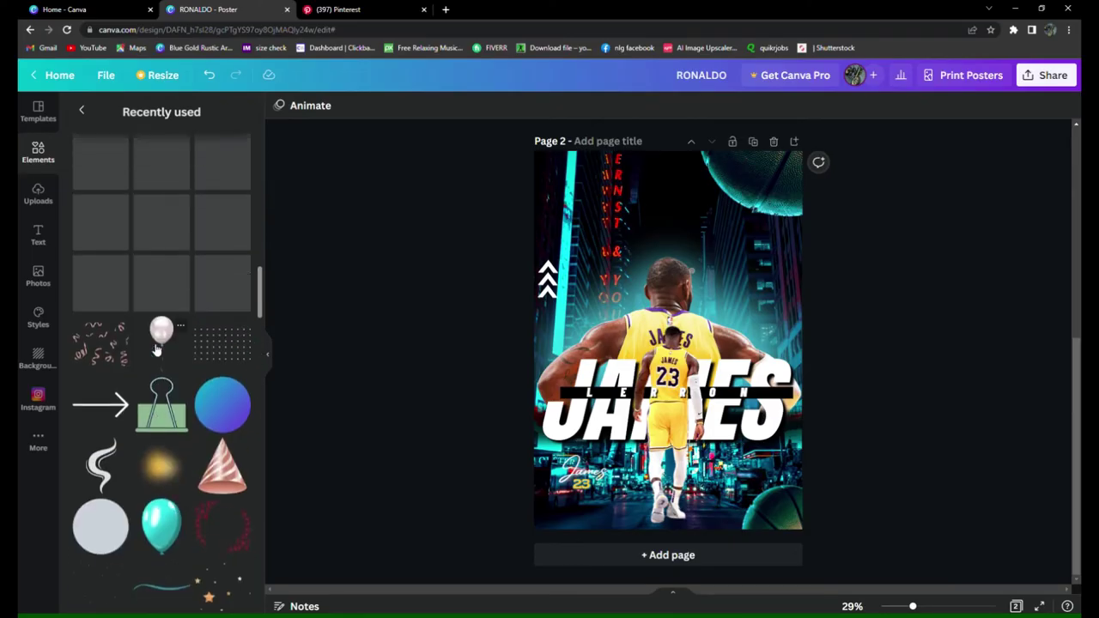
pyautogui.click(221, 359)
pyautogui.click(278, 106)
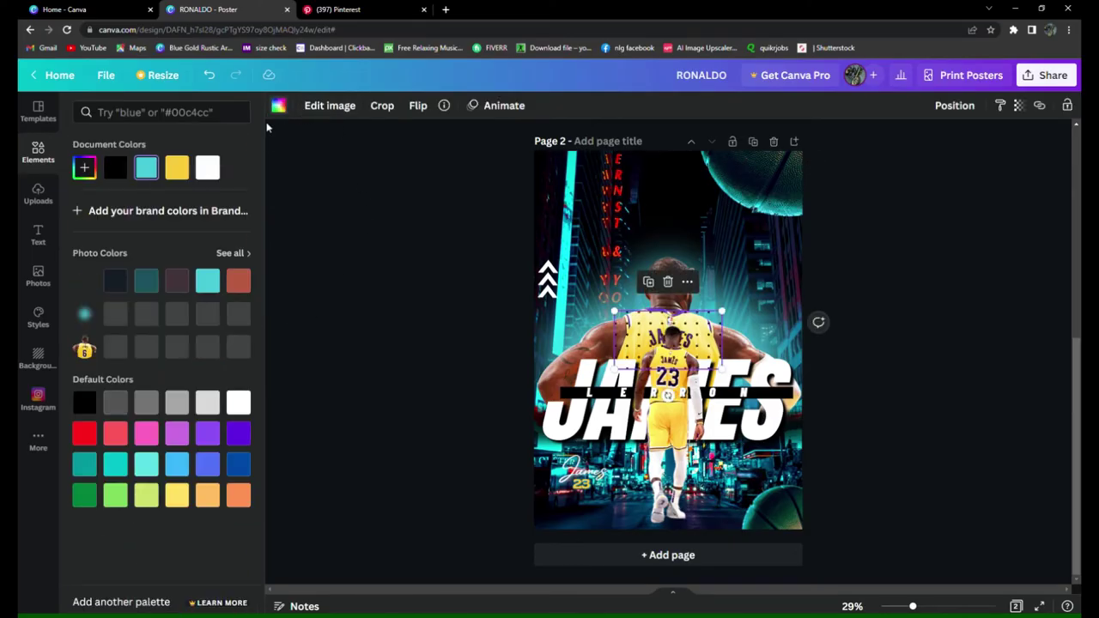
pyautogui.click(207, 168)
pyautogui.moveTo(657, 343); pyautogui.dragTo(798, 287)
pyautogui.click(898, 385)
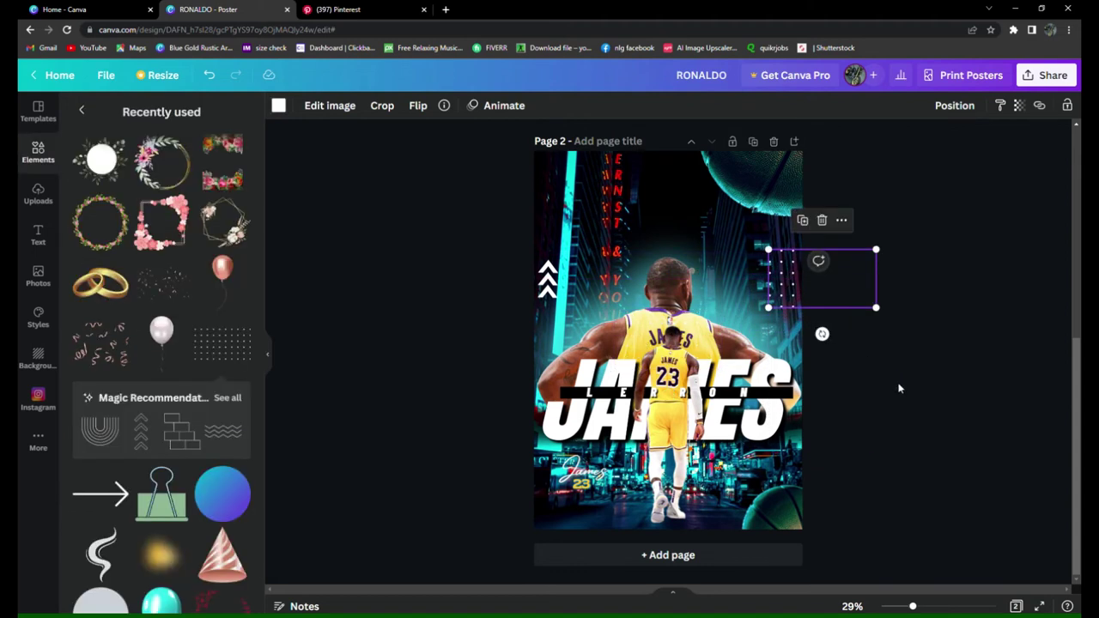
# - Copy the dot grid, rotate the copy a quarter turn and place it partly off the poster's bottom edge below the signature
pyautogui.rightClick(791, 280)
pyautogui.click(820, 293)
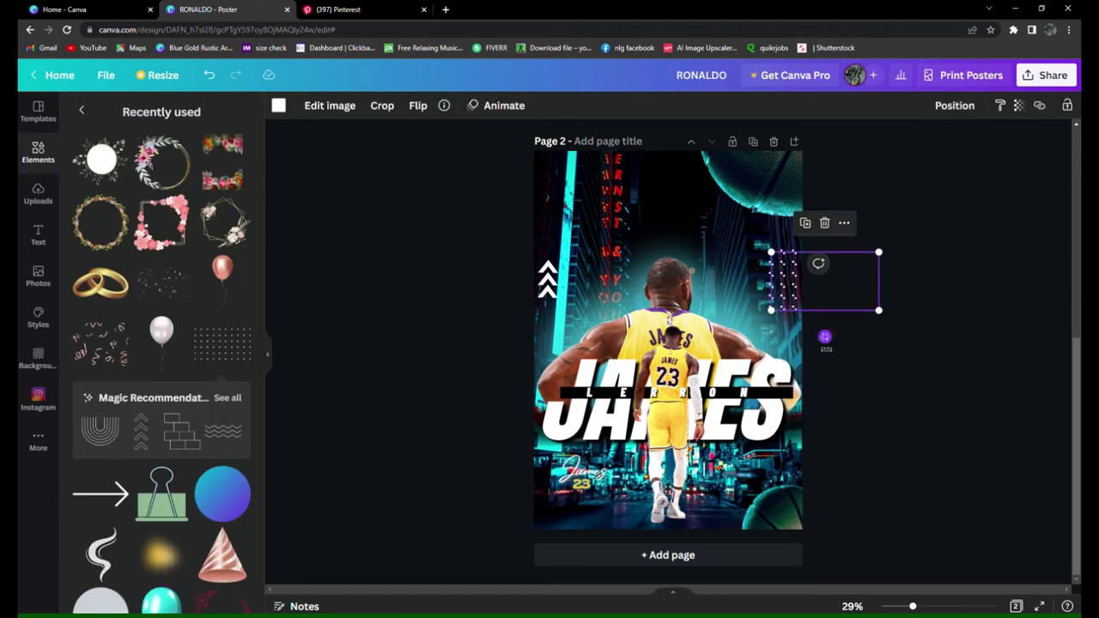
pyautogui.moveTo(825, 337); pyautogui.dragTo(592, 586)
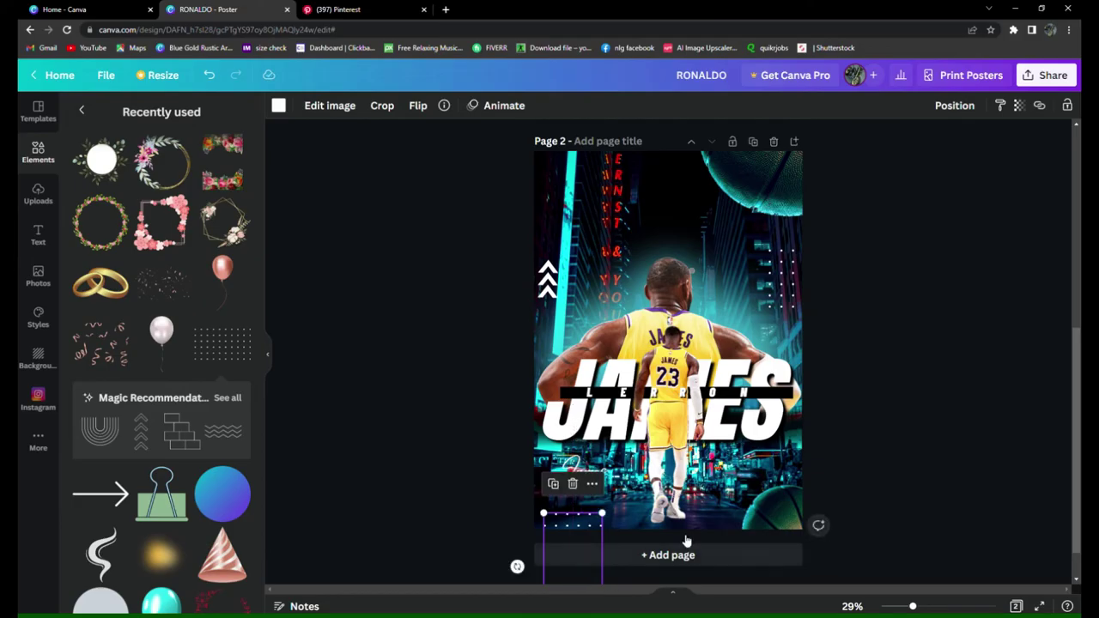
pyautogui.click(913, 477)
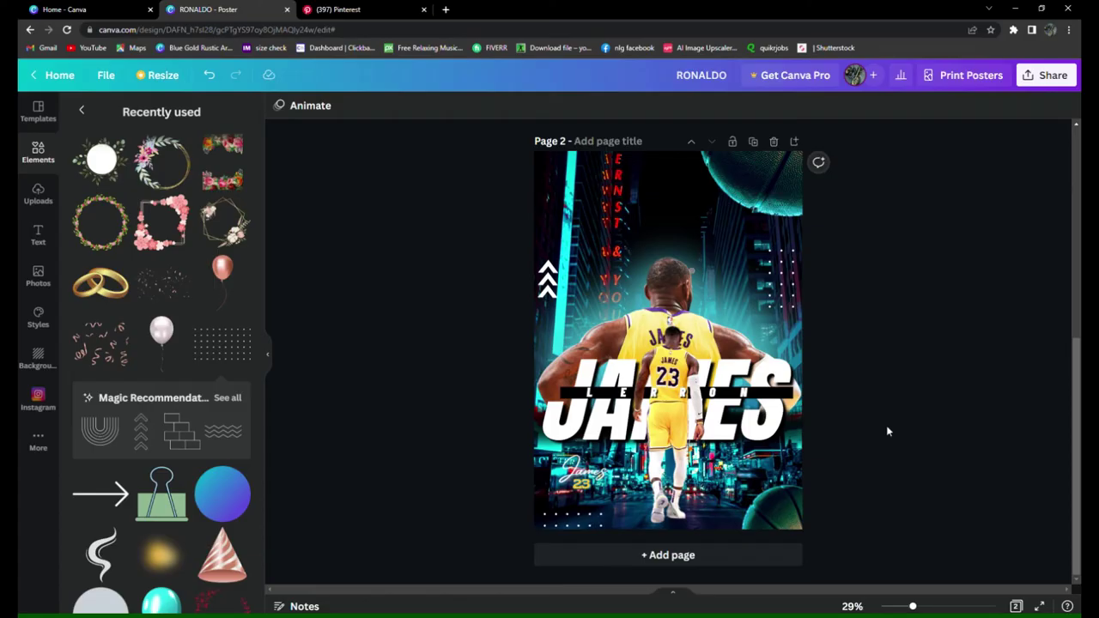
# - Place another copy of the right-edge dot grid across the poster's top edge, left of the basketball
pyautogui.click(839, 306)
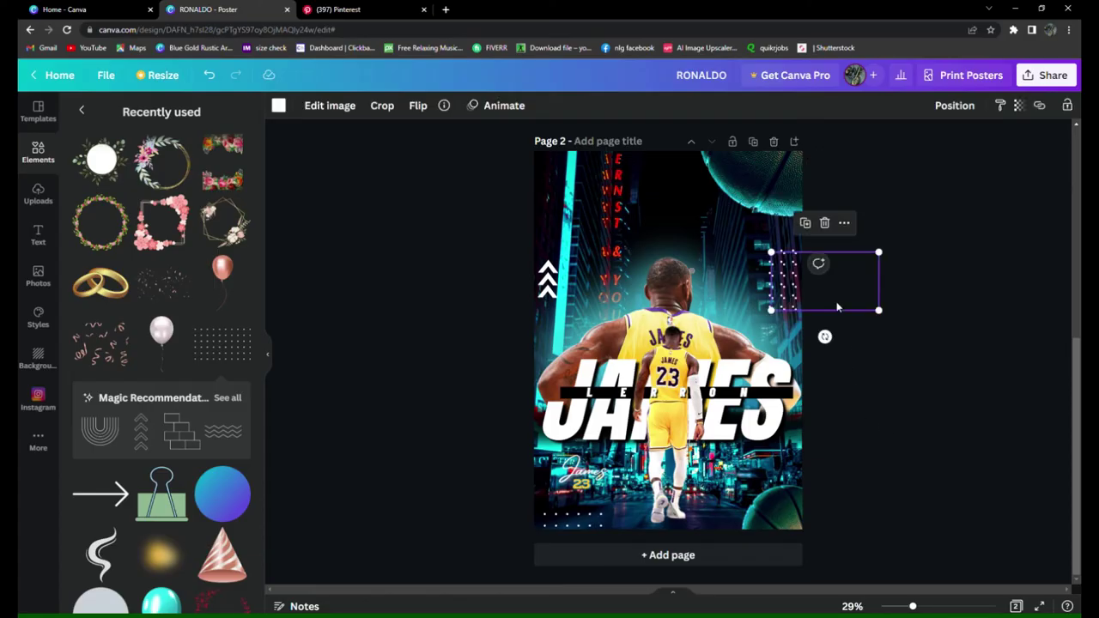
pyautogui.moveTo(838, 305); pyautogui.dragTo(629, 163)
pyautogui.click(919, 243)
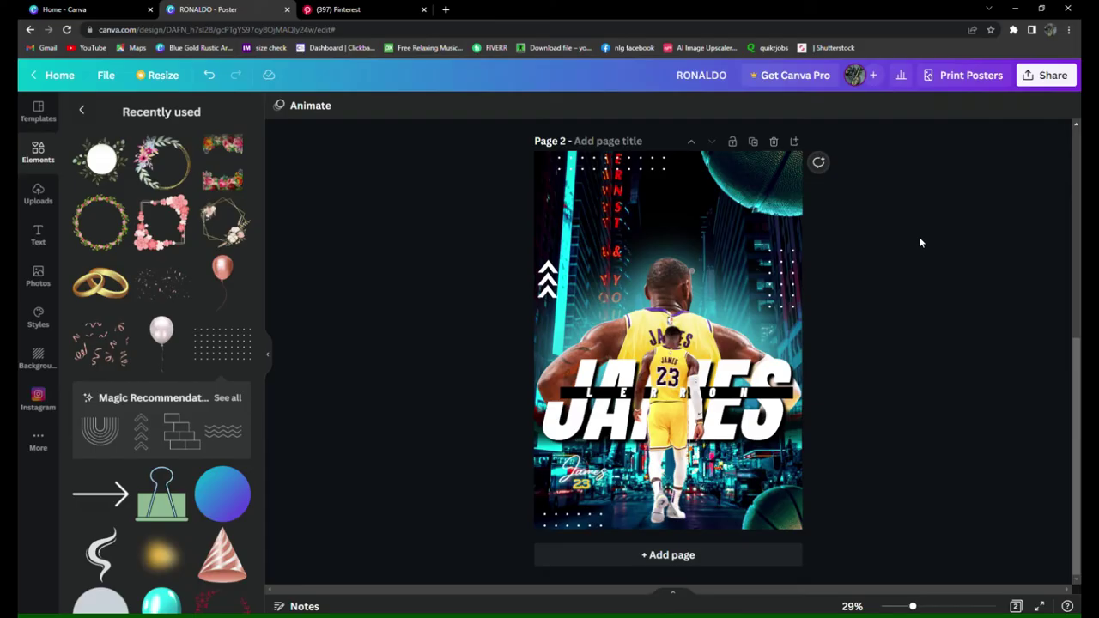
# - Add the green gradient graphic from the recently used elements, recolor it entirely turquoise, and rotate it steeply along the poster's right edge
pyautogui.scroll(12, 97, 254)
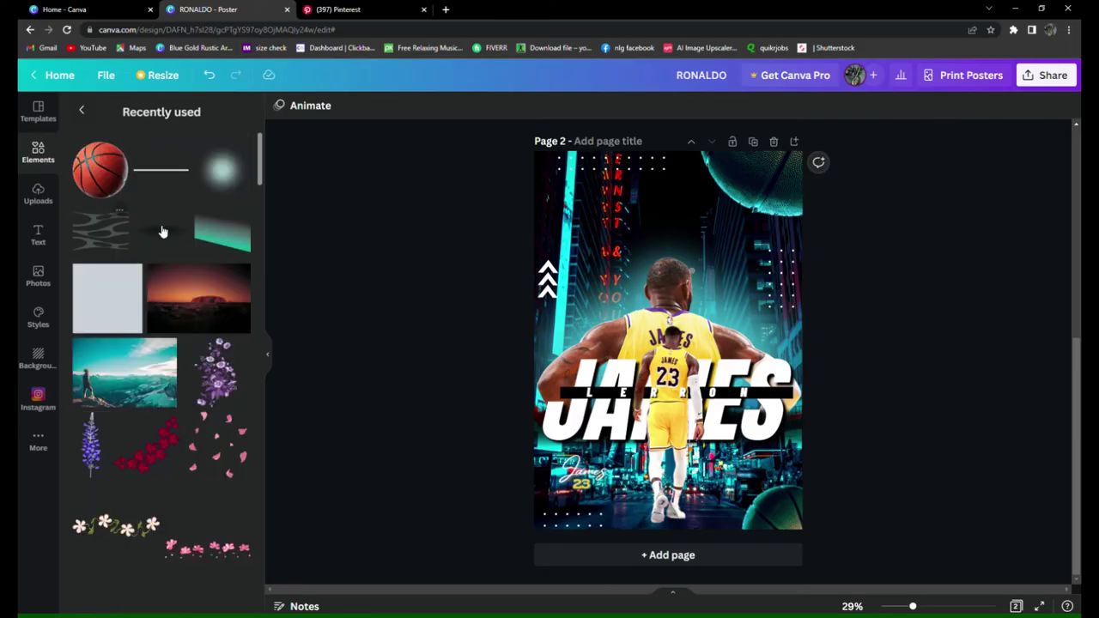
pyautogui.click(225, 235)
pyautogui.click(280, 106)
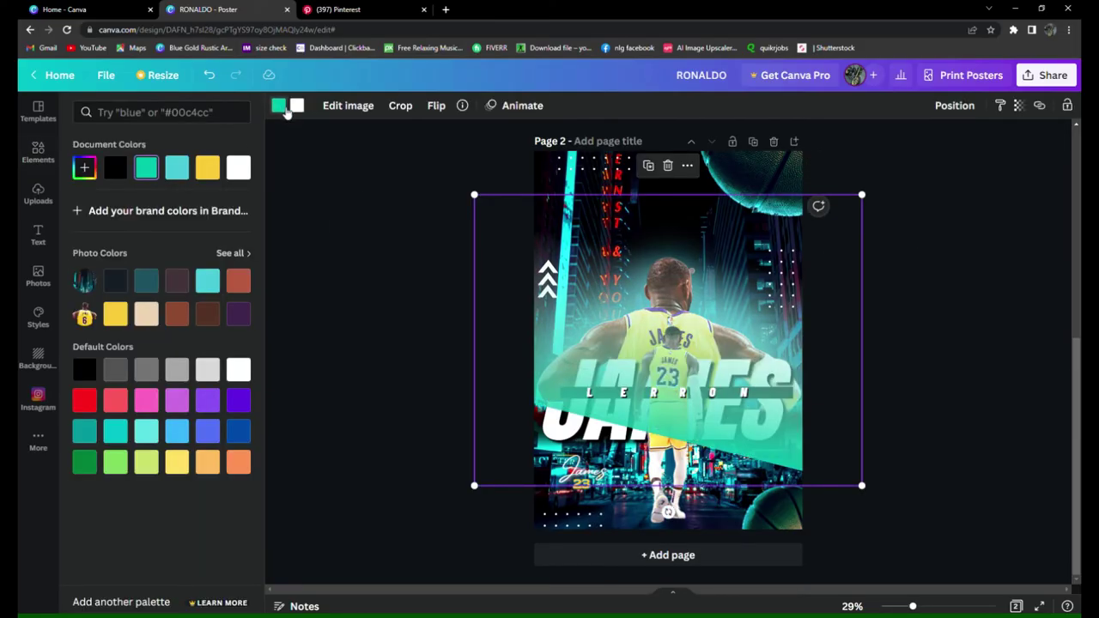
pyautogui.click(179, 169)
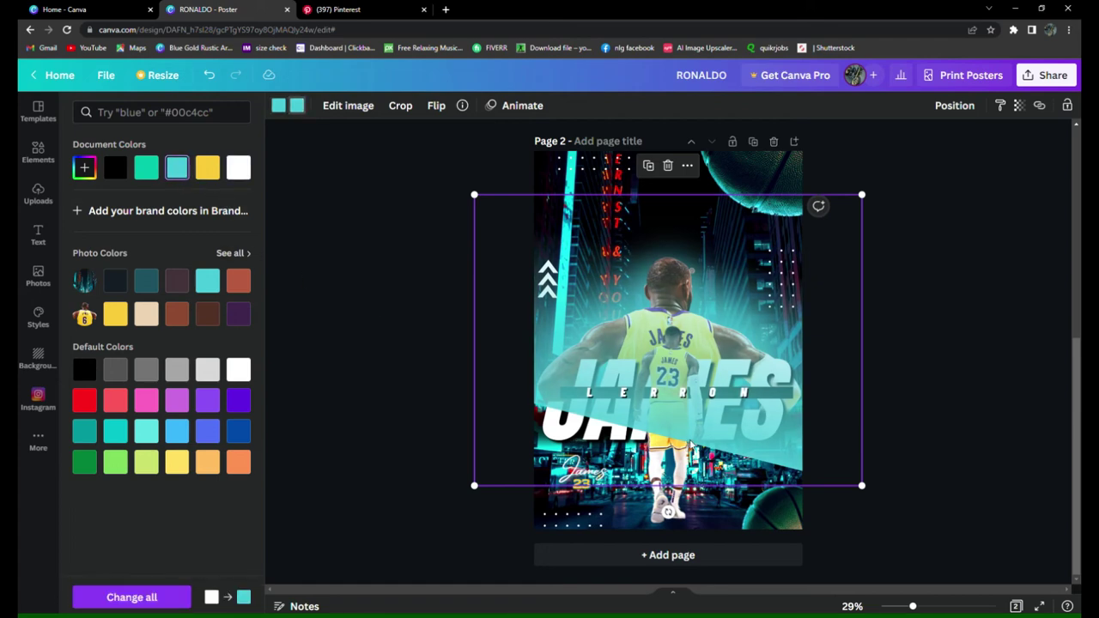
pyautogui.moveTo(819, 207); pyautogui.dragTo(830, 306)
pyautogui.moveTo(717, 344); pyautogui.dragTo(821, 340)
# - Send the turquoise gradient backward through the layers so it sits behind the player cutouts, title, dot grid and basketballs
pyautogui.click(955, 104)
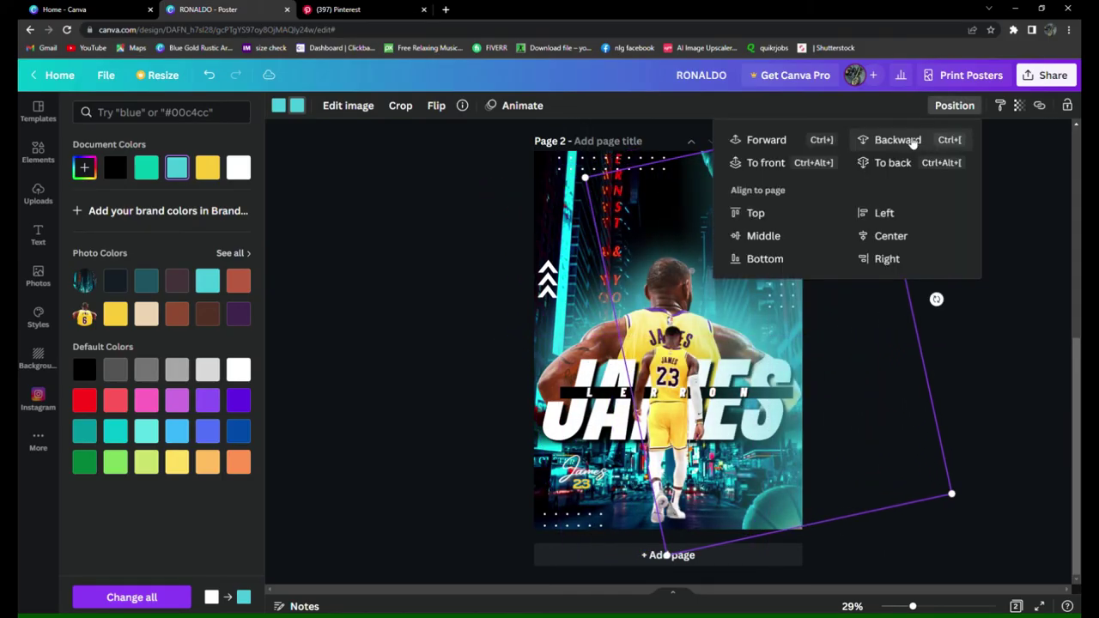
pyautogui.click(913, 144)
pyautogui.click(980, 300)
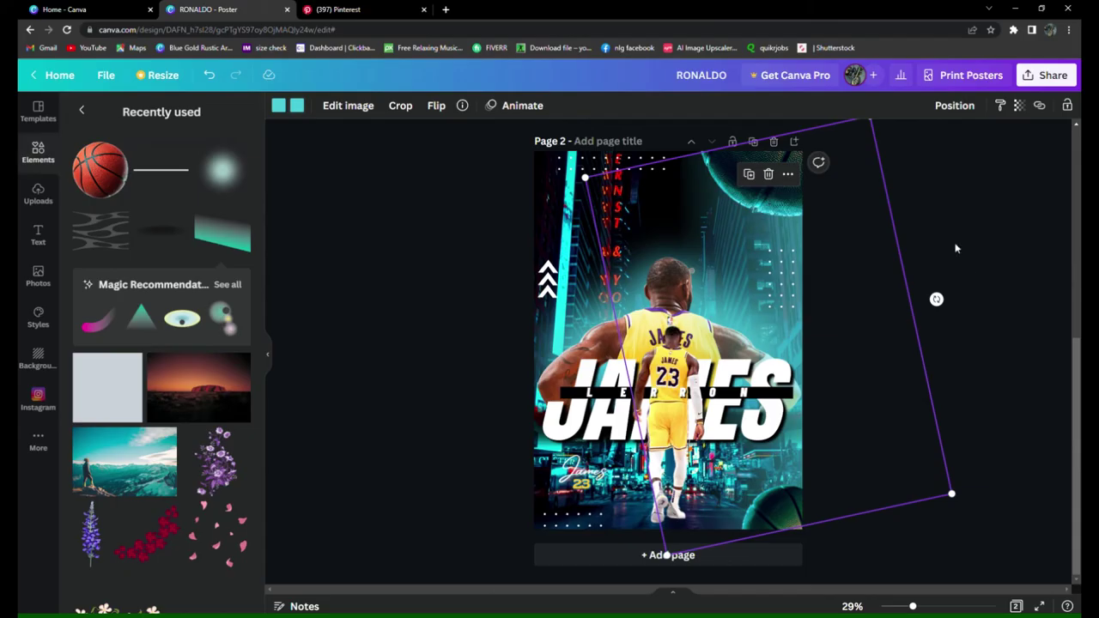
pyautogui.click(952, 107)
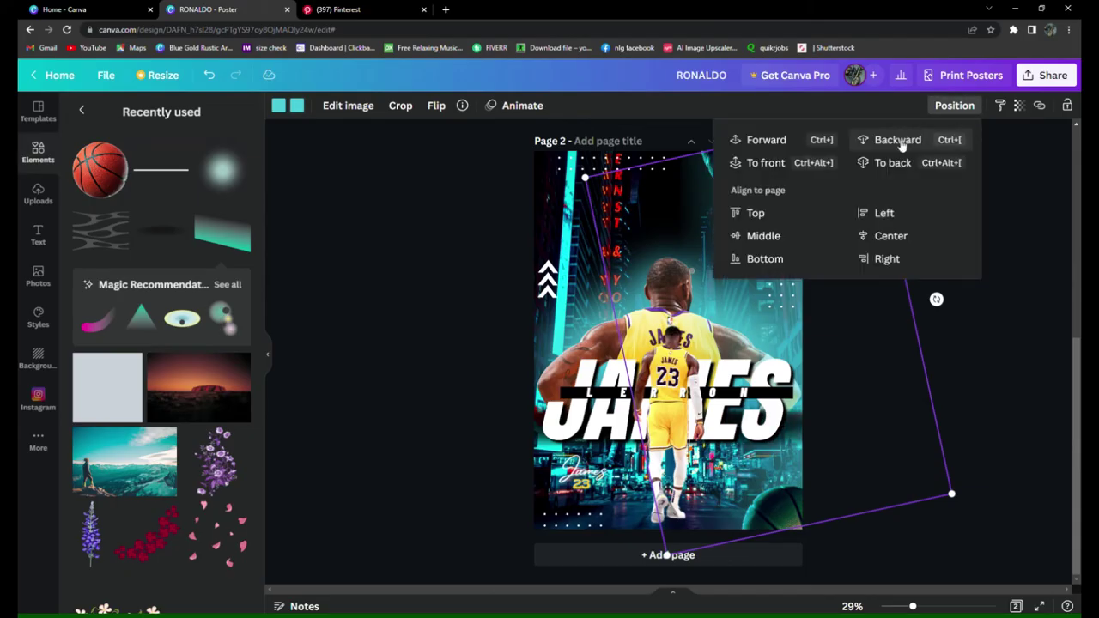
pyautogui.click(776, 144)
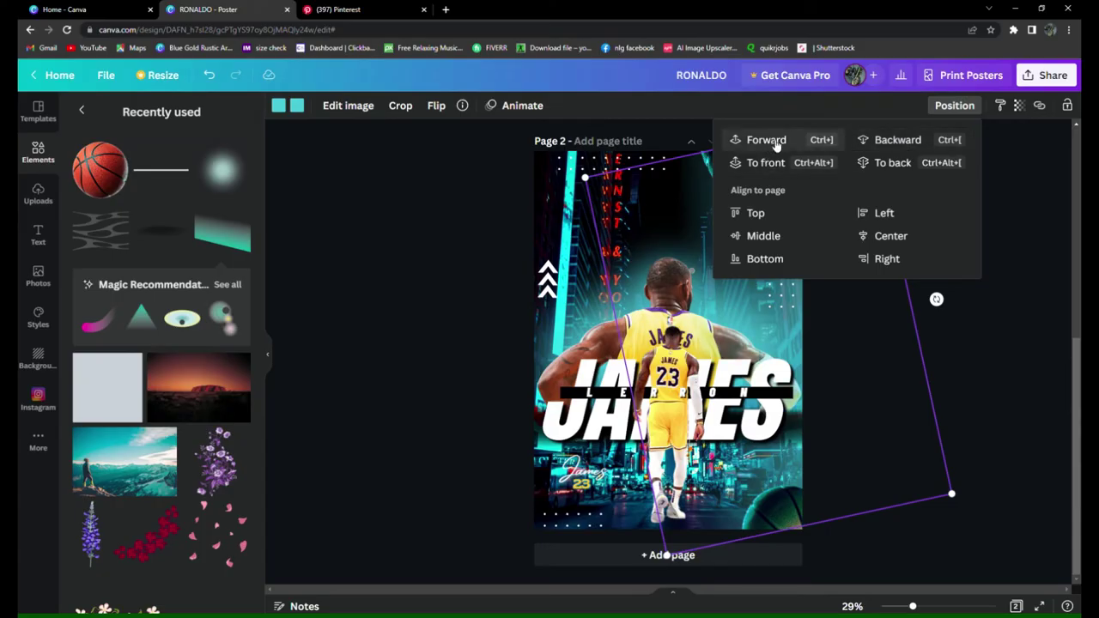
pyautogui.click(888, 145)
pyautogui.click(995, 347)
pyautogui.click(995, 347)
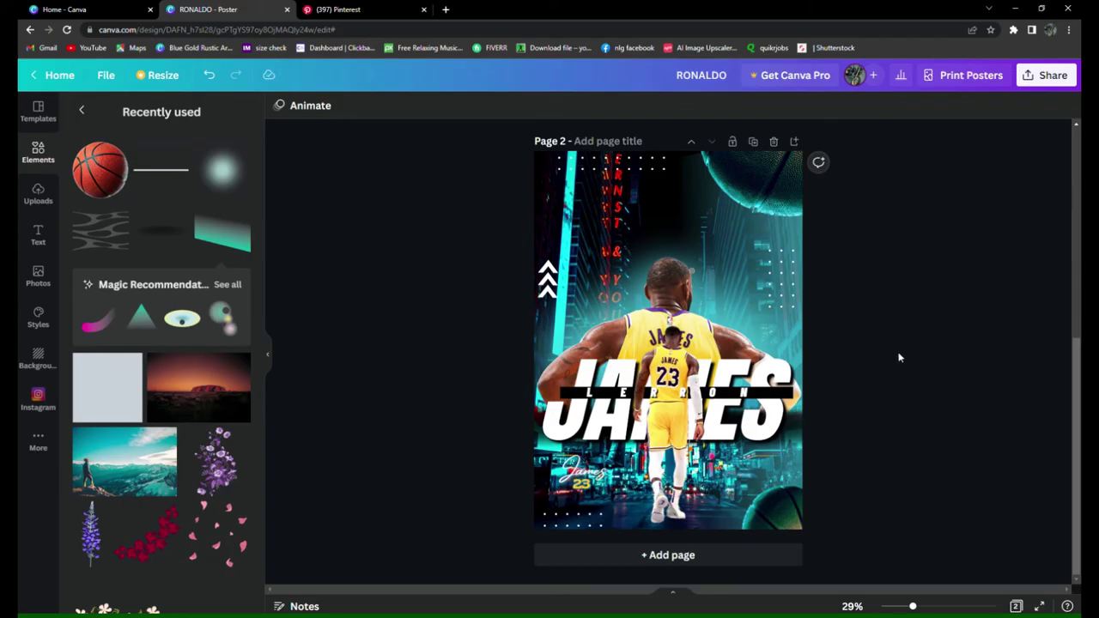
# - Add a second green gradient graphic, recolor it entirely turquoise, tilt it slightly and place it over the poster's bottom edge
pyautogui.click(210, 243)
pyautogui.click(278, 104)
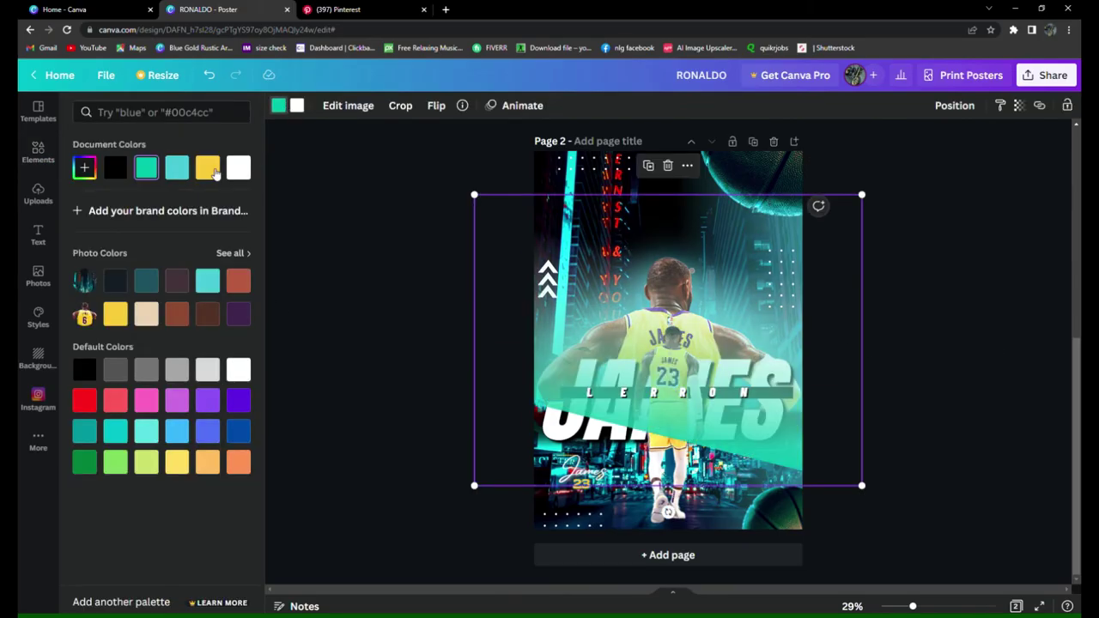
pyautogui.click(177, 167)
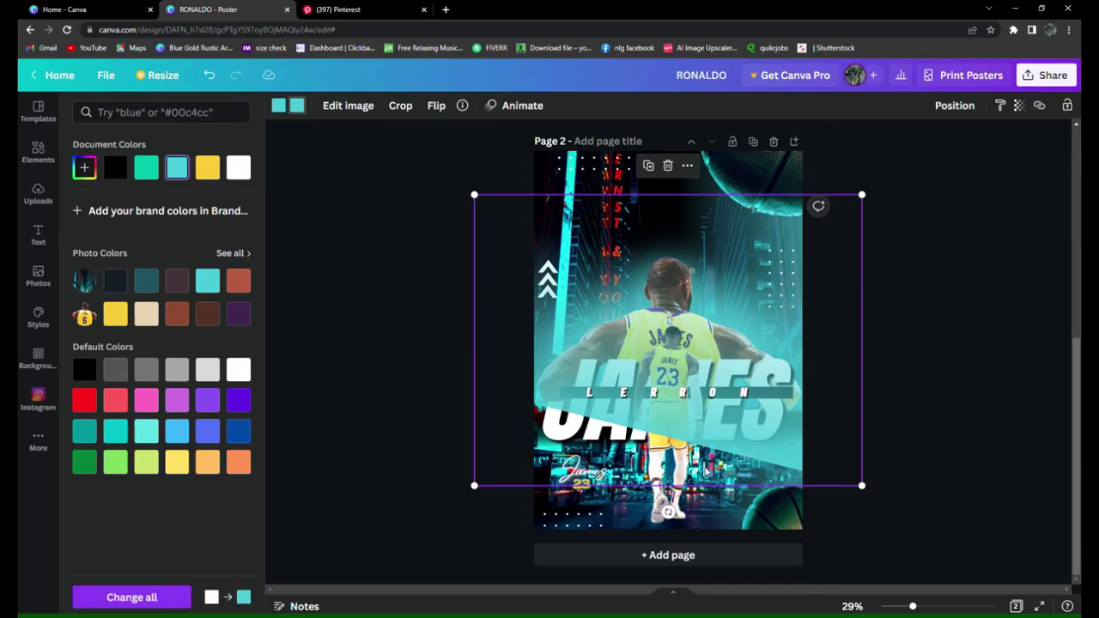
pyautogui.moveTo(675, 516); pyautogui.dragTo(696, 519)
pyautogui.moveTo(719, 312); pyautogui.dragTo(708, 511)
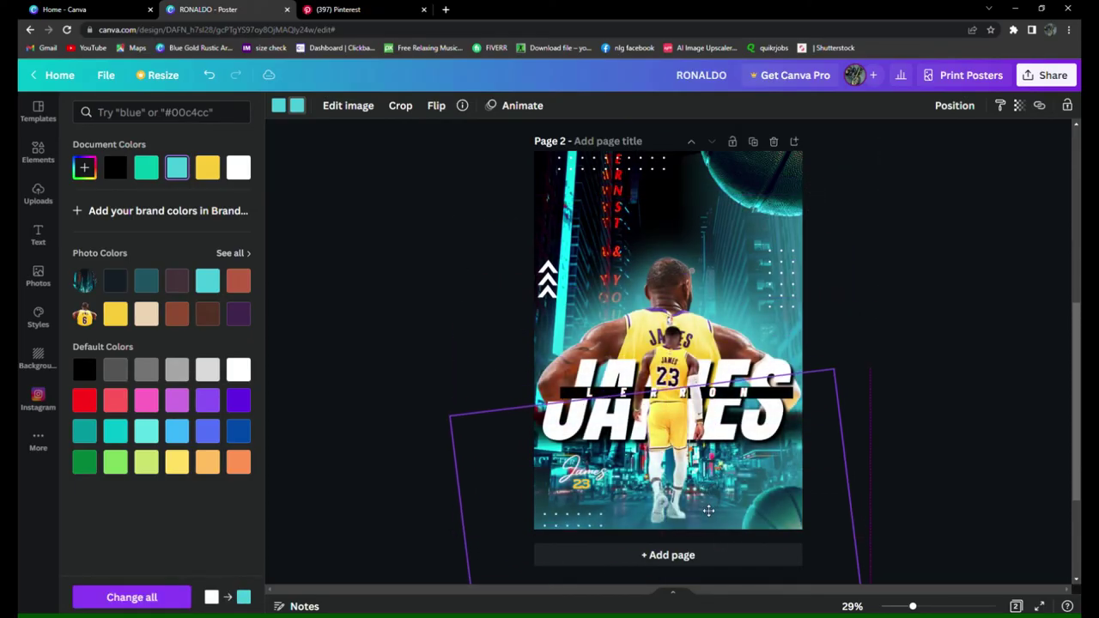
# - Make the turquoise gradient along the poster's bottom edge more transparent
pyautogui.click(1018, 105)
pyautogui.moveTo(1019, 159); pyautogui.dragTo(972, 157)
pyautogui.click(995, 337)
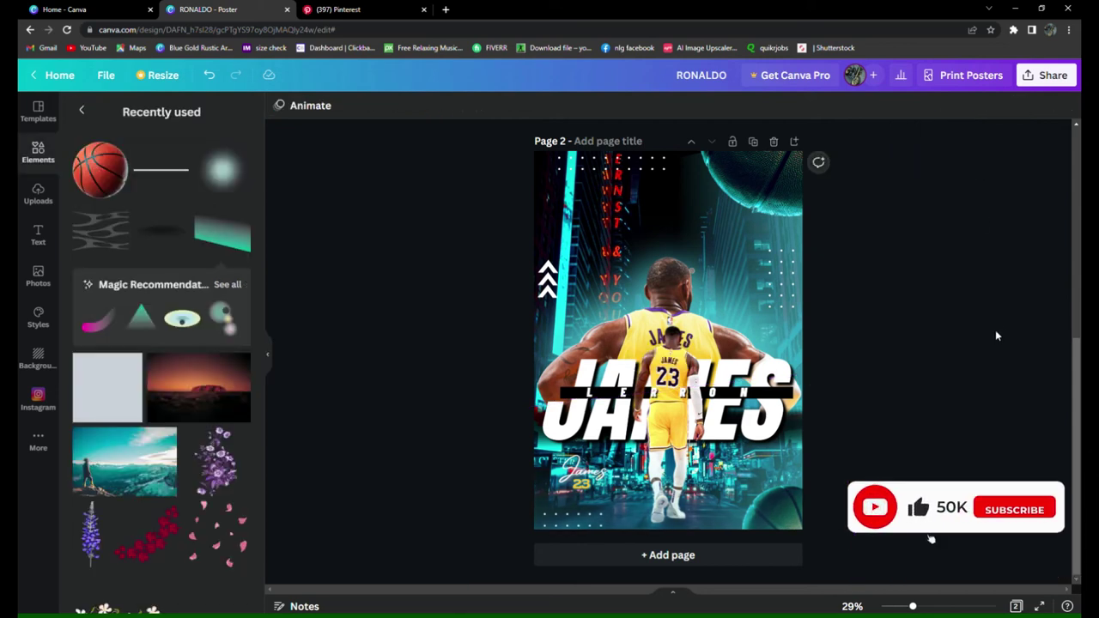
# - Duplicate the large player cutout with the number 6 jersey
pyautogui.rightClick(659, 289)
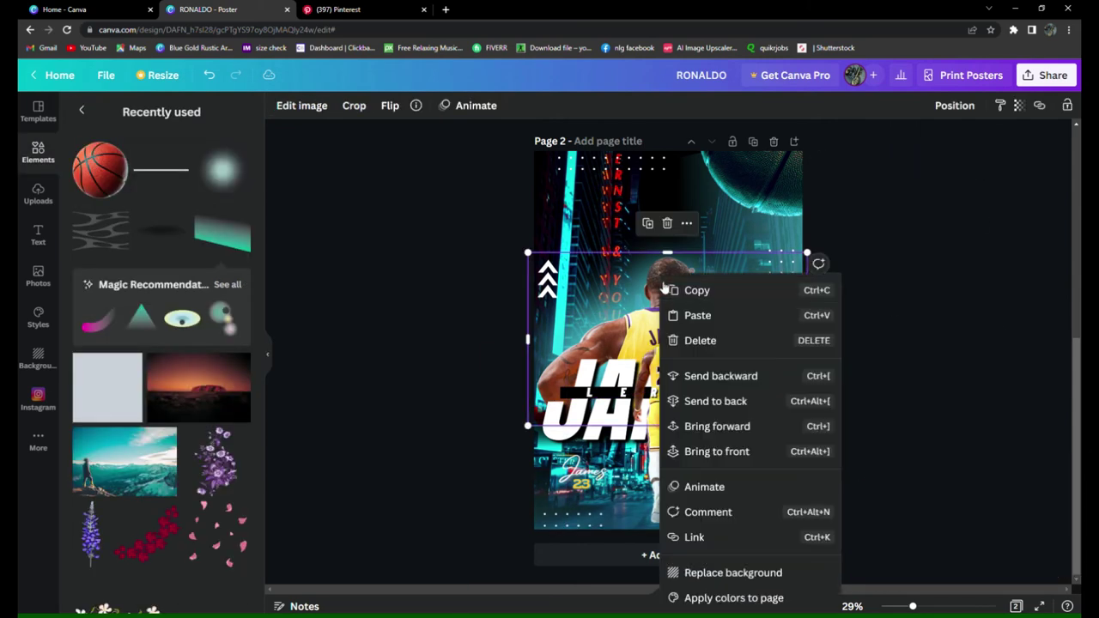
pyautogui.click(692, 290)
pyautogui.hotkey('ctrl', 'v')
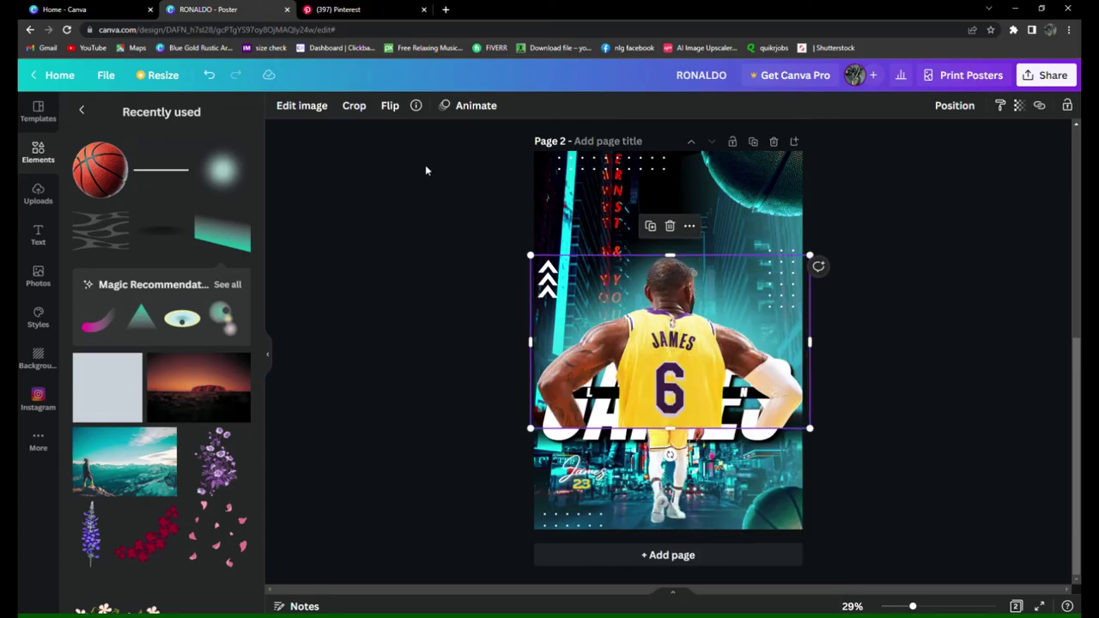
# - Apply the Fuchsia duotone to the large player copy and set both its shadows and highlights to black
pyautogui.click(302, 105)
pyautogui.click(239, 346)
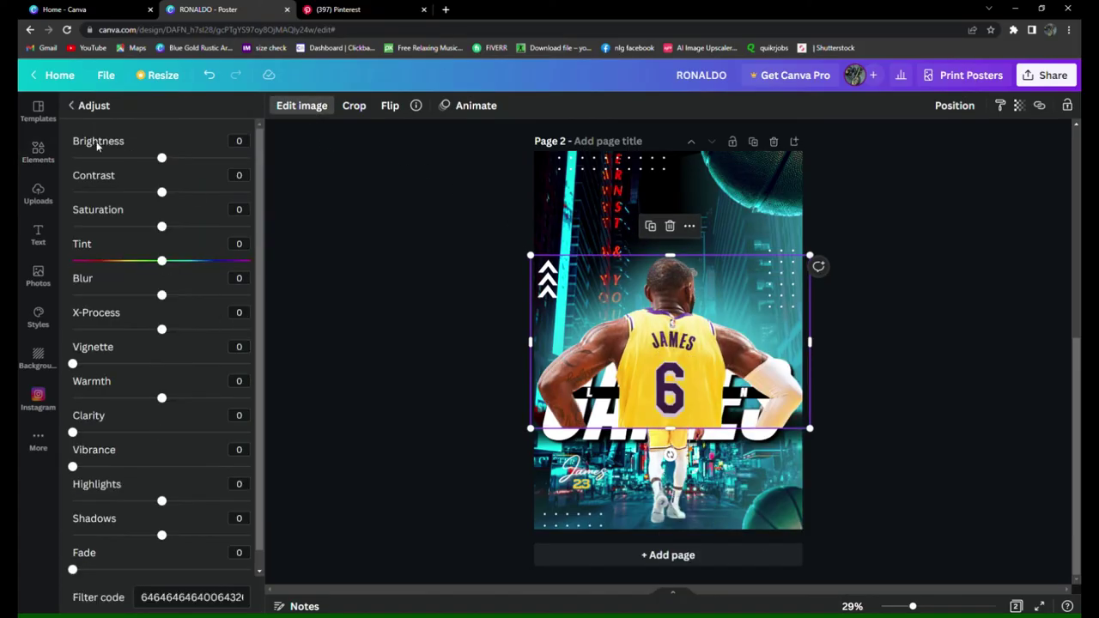
pyautogui.click(74, 105)
pyautogui.scroll(-4, 150, 242)
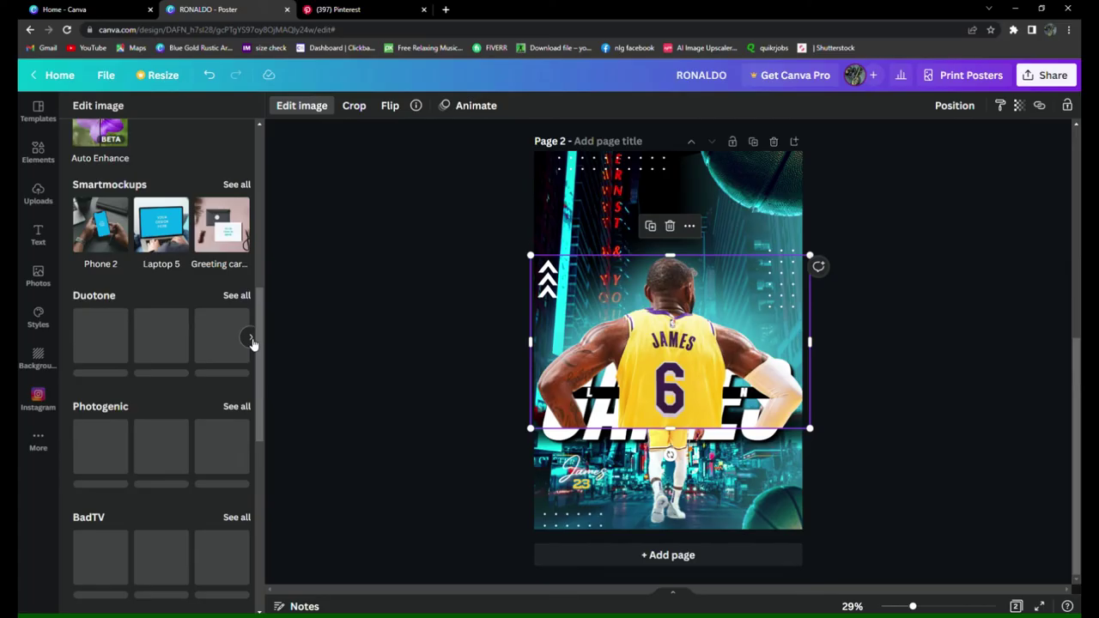
pyautogui.click(228, 296)
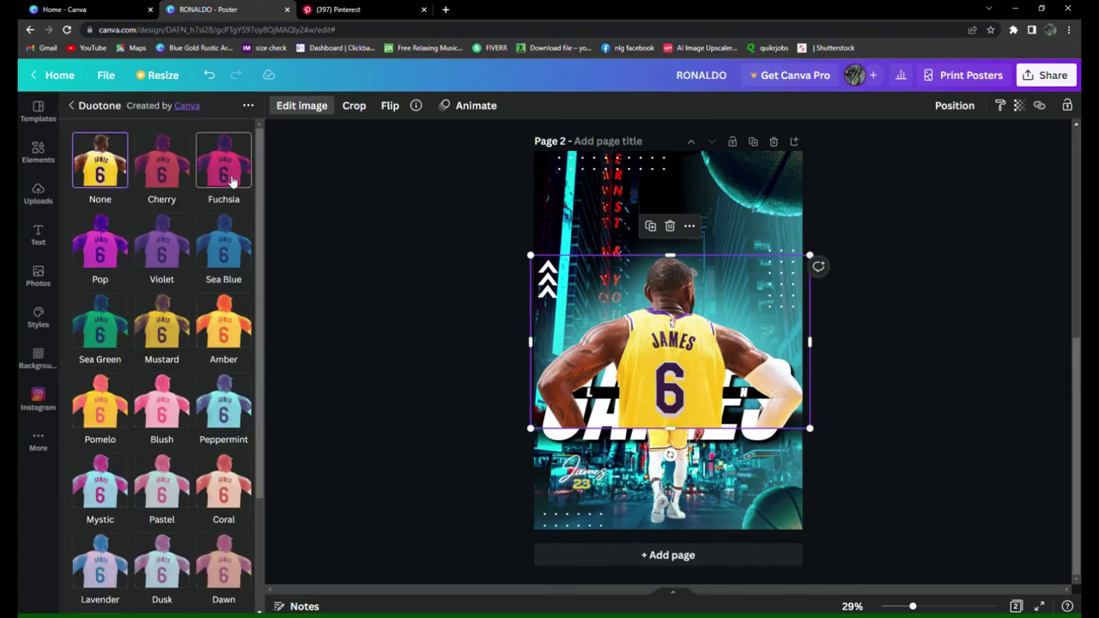
pyautogui.scroll(-2, 211, 285)
pyautogui.scroll(2, 211, 285)
pyautogui.click(221, 176)
pyautogui.click(243, 177)
pyautogui.click(273, 228)
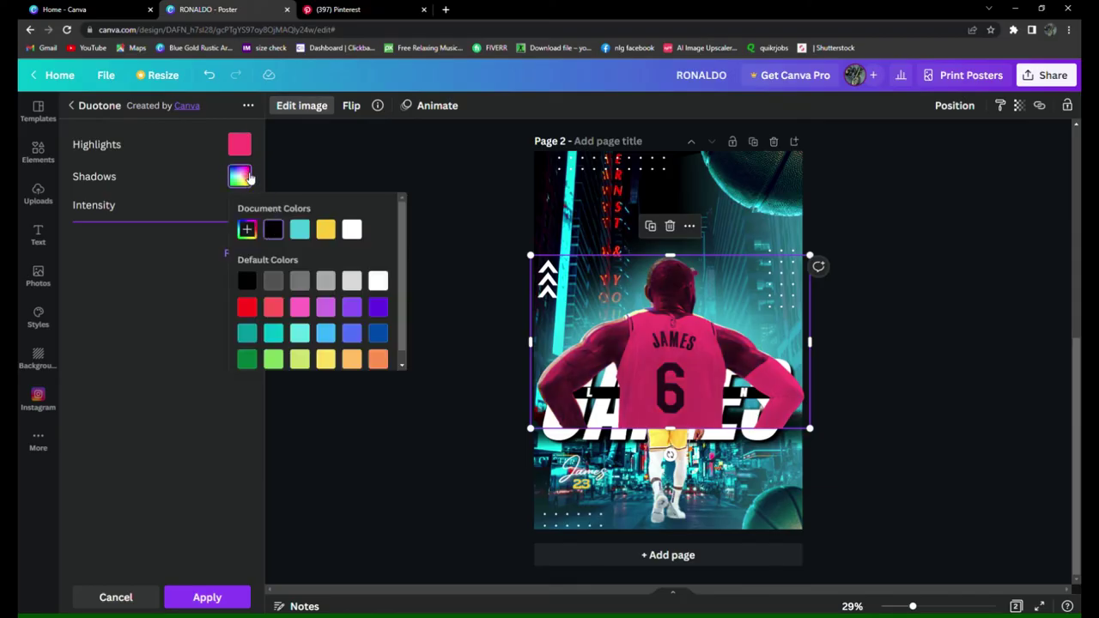
pyautogui.click(242, 146)
pyautogui.click(273, 198)
# - Set the blur of the large black player silhouette to 47
pyautogui.click(300, 107)
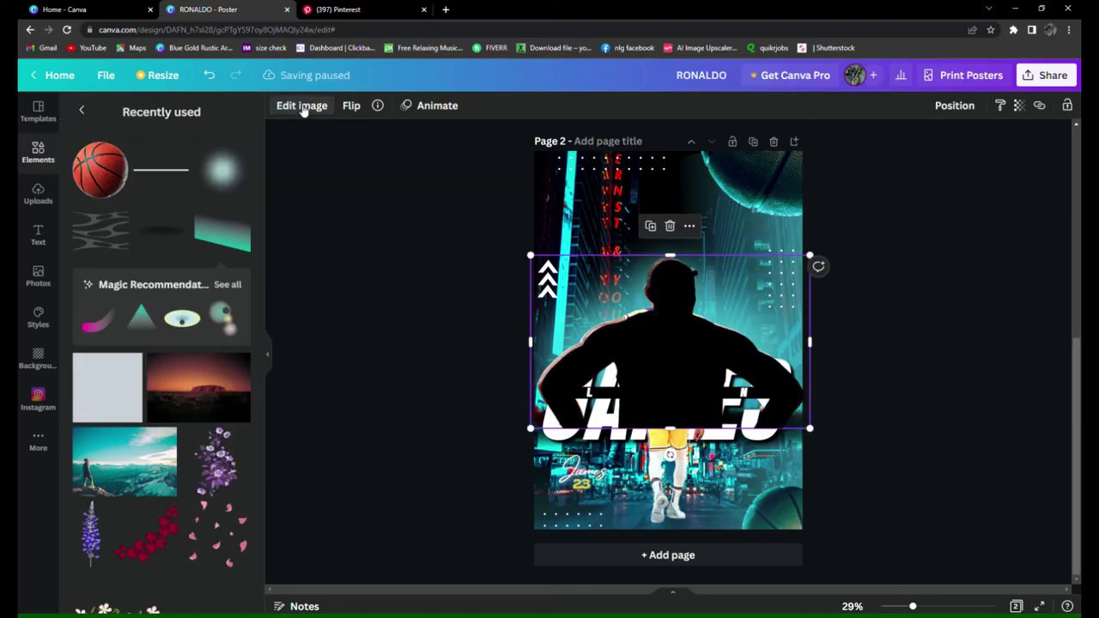
pyautogui.scroll(5, 223, 294)
pyautogui.click(242, 341)
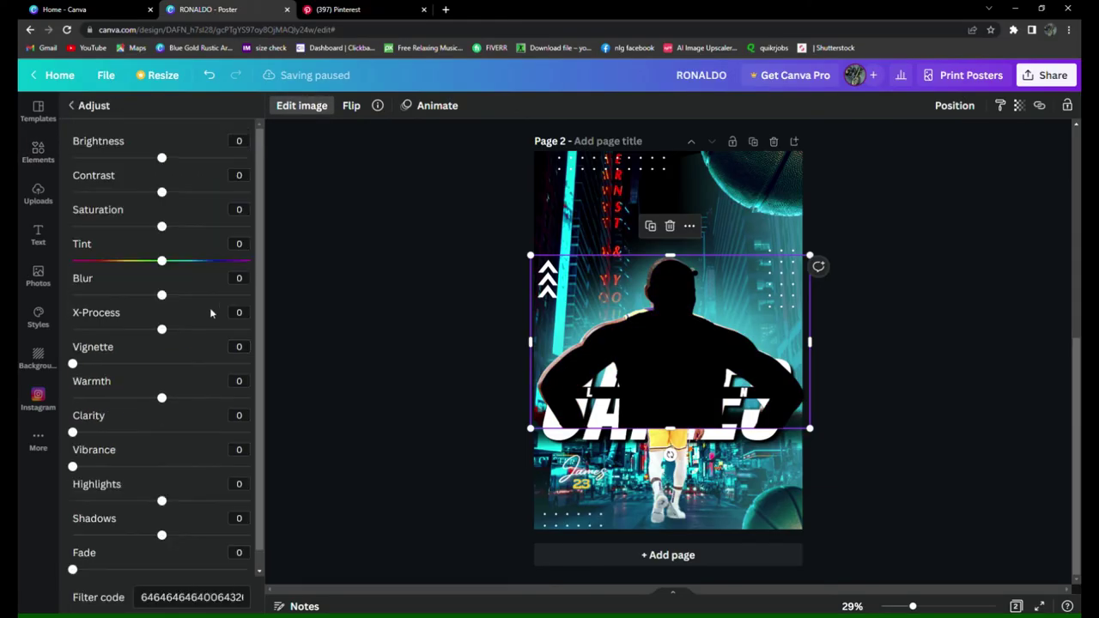
pyautogui.moveTo(163, 296); pyautogui.dragTo(206, 306)
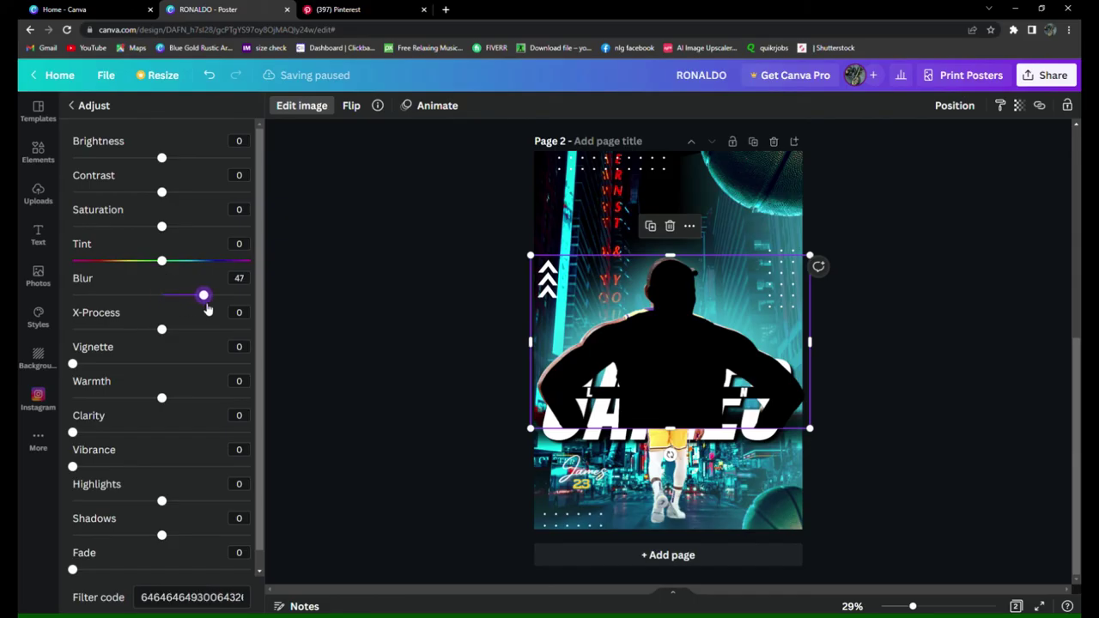
# - Offset the blurred silhouette slightly up and to the right, and send it backward behind the large player cutout
pyautogui.moveTo(668, 381); pyautogui.dragTo(677, 376)
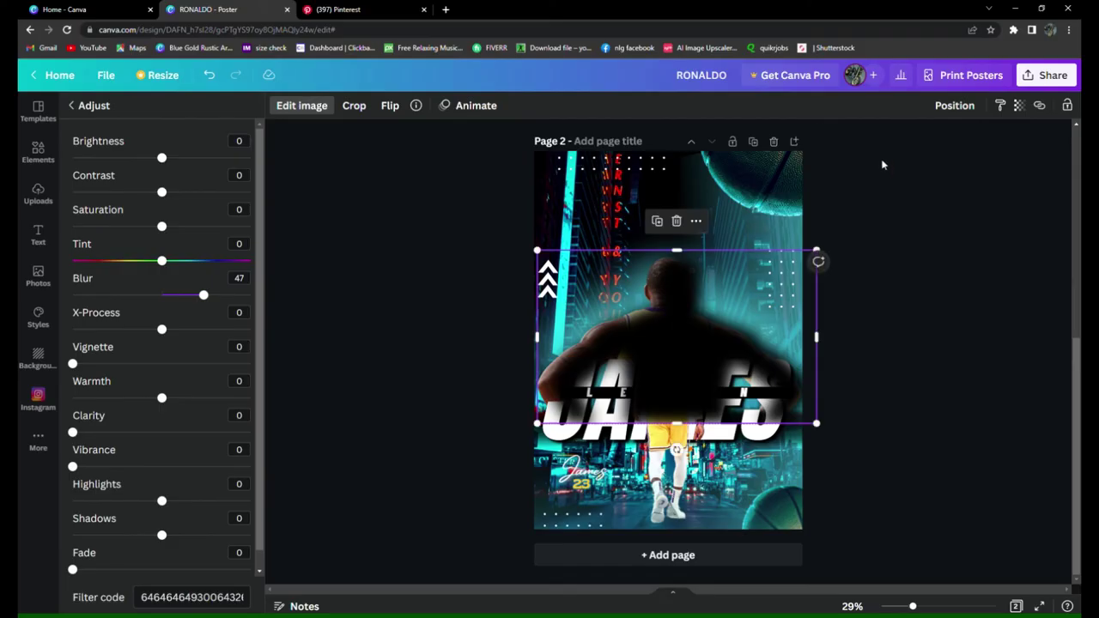
pyautogui.click(953, 106)
pyautogui.click(899, 140)
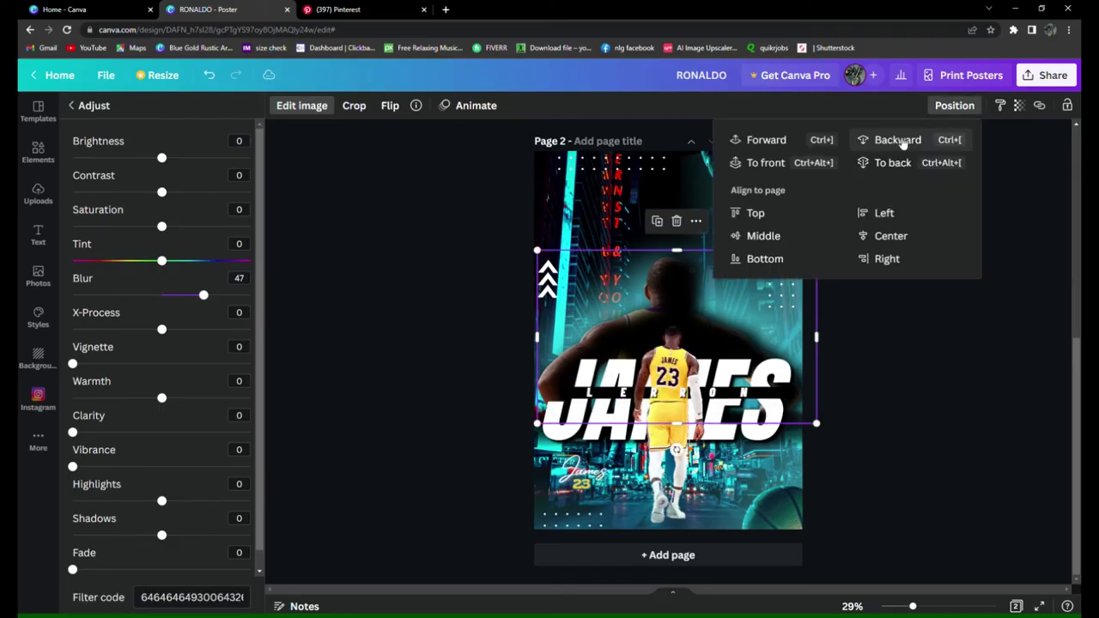
pyautogui.click(899, 140)
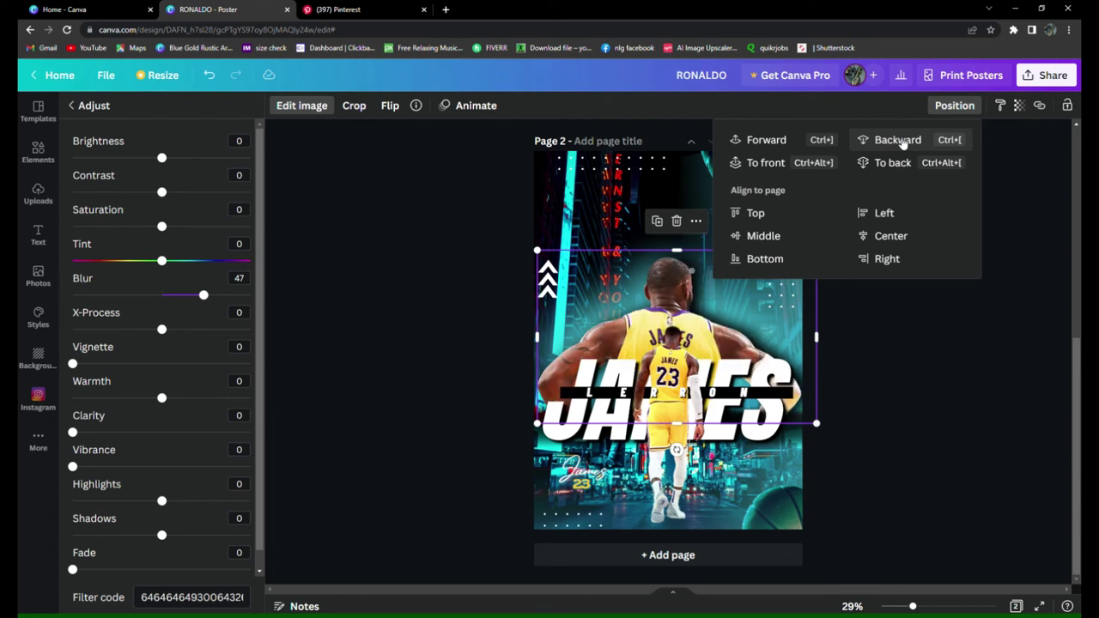
pyautogui.click(958, 440)
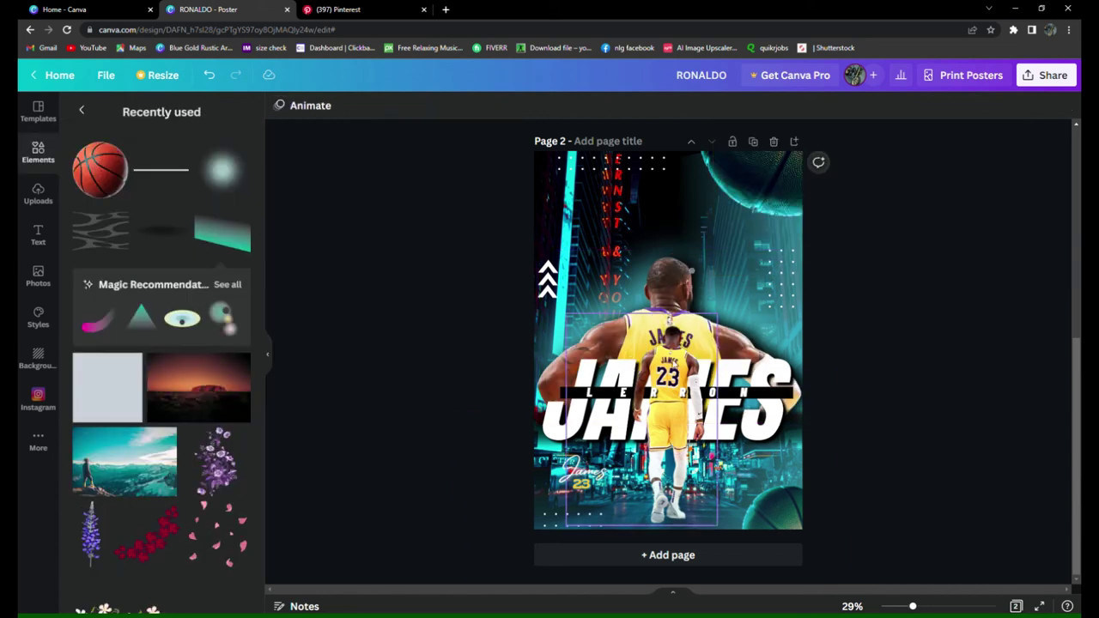
# - Duplicate the small walking player with the number 23 jersey and place the copy slightly right of the original
pyautogui.click(670, 326)
pyautogui.rightClick(672, 322)
pyautogui.click(698, 294)
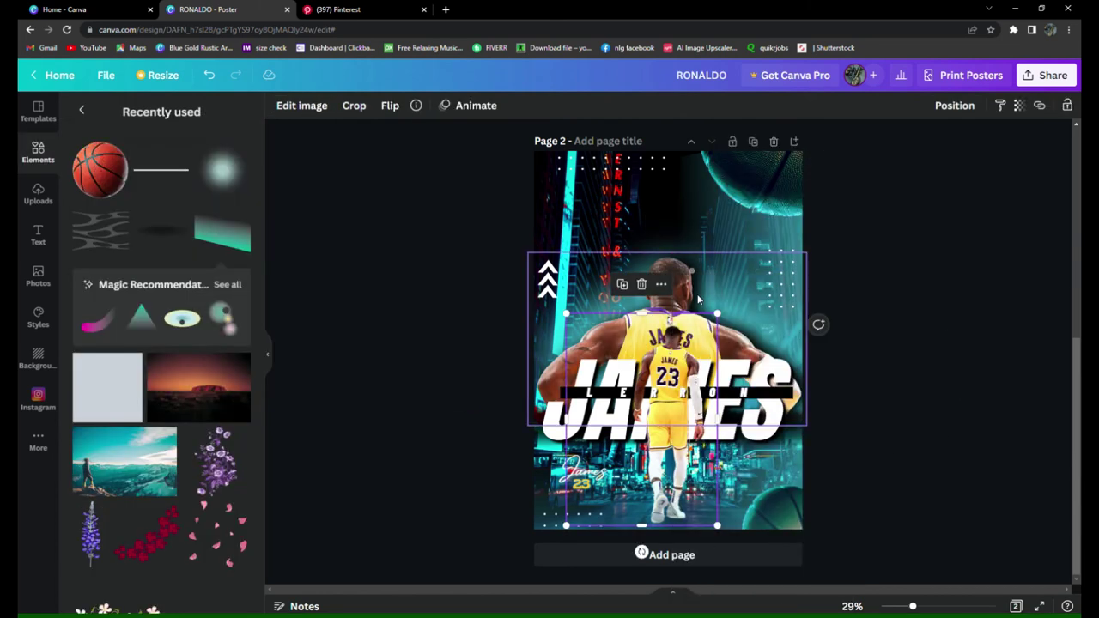
pyautogui.hotkey('ctrl', 'v')
pyautogui.moveTo(679, 363); pyautogui.dragTo(679, 359)
pyautogui.click(679, 359)
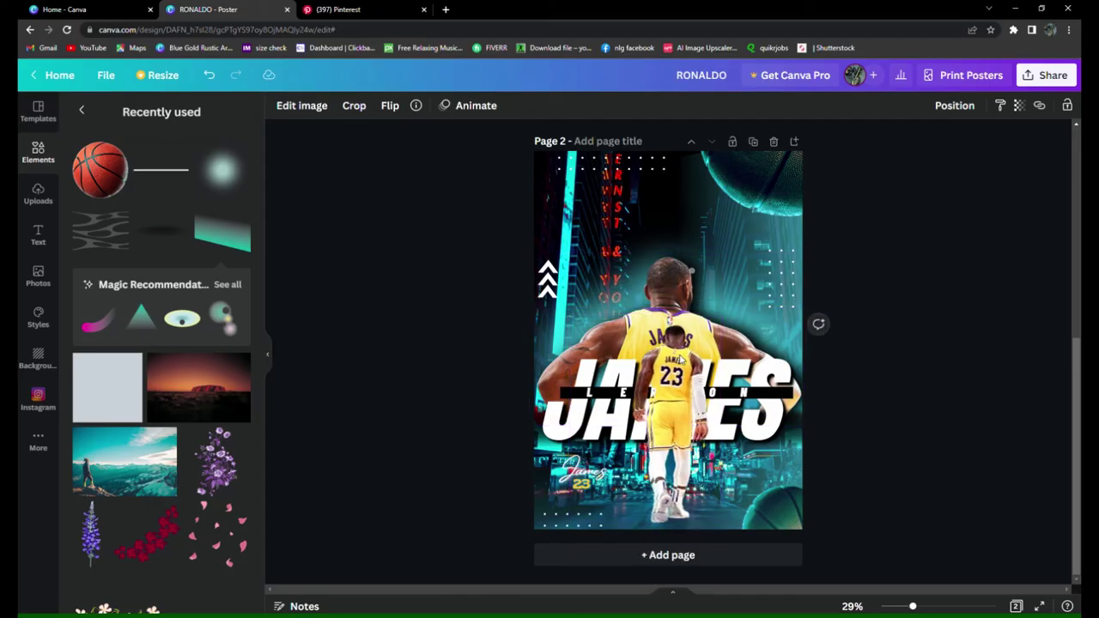
# - Apply the Fuchsia duotone to the small walking player copy and set its shadows and highlights to black
pyautogui.click(302, 105)
pyautogui.scroll(-5, 220, 373)
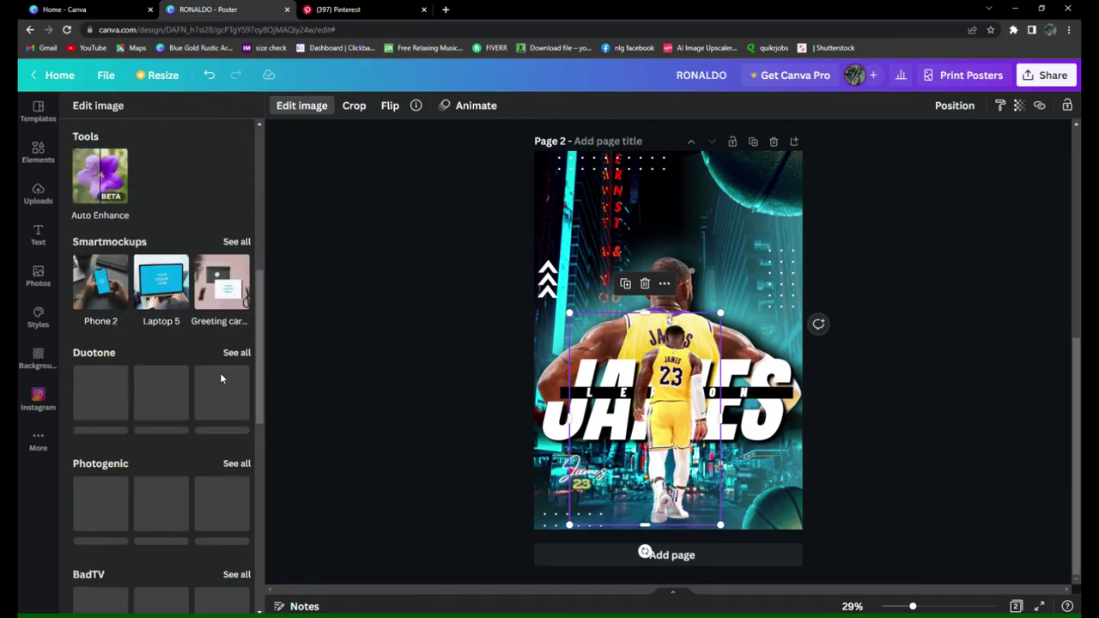
pyautogui.click(236, 352)
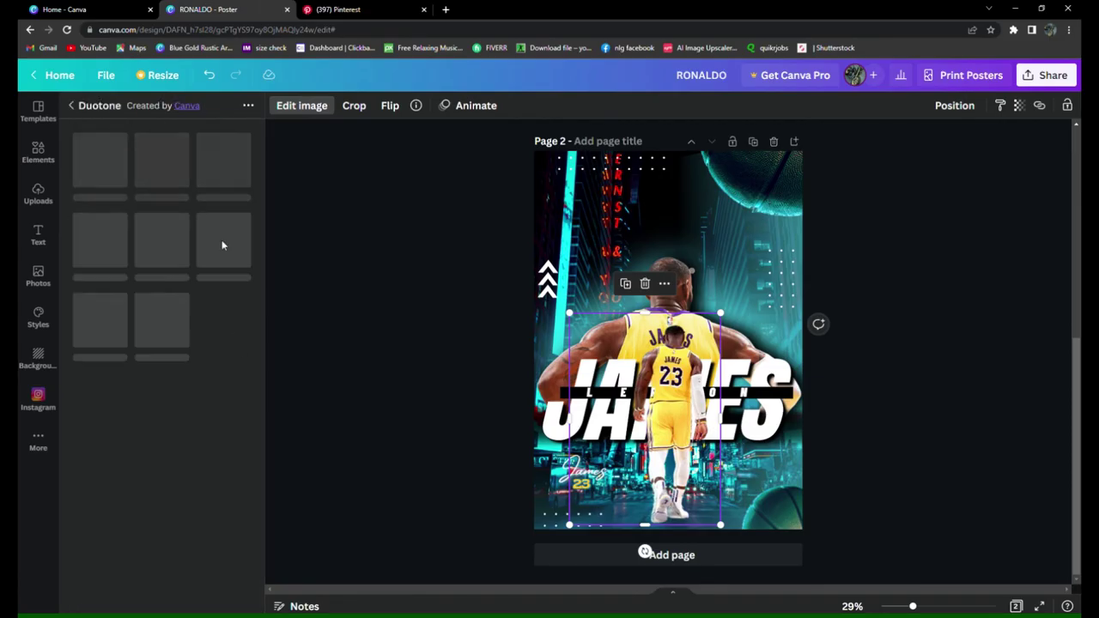
pyautogui.click(222, 161)
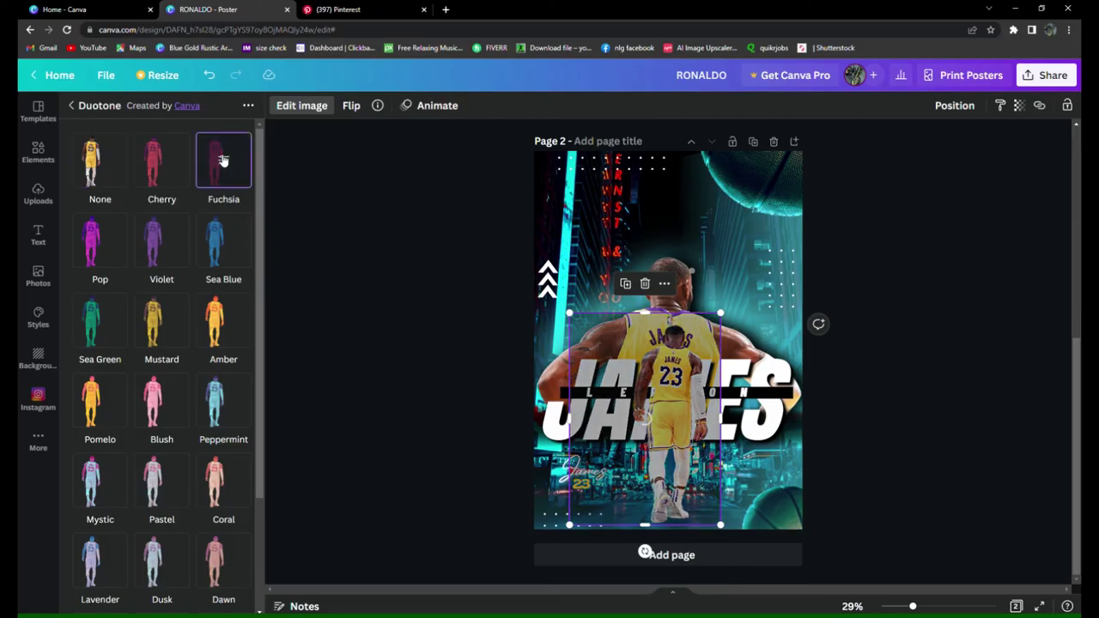
pyautogui.click(219, 157)
pyautogui.click(240, 177)
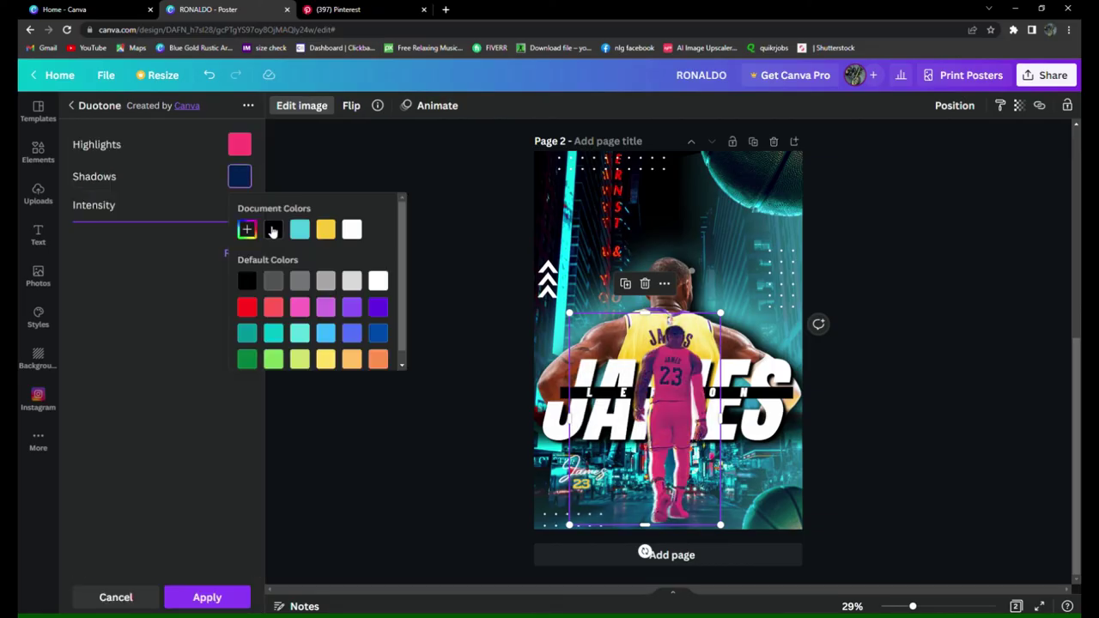
pyautogui.click(273, 230)
pyautogui.click(240, 144)
pyautogui.click(273, 198)
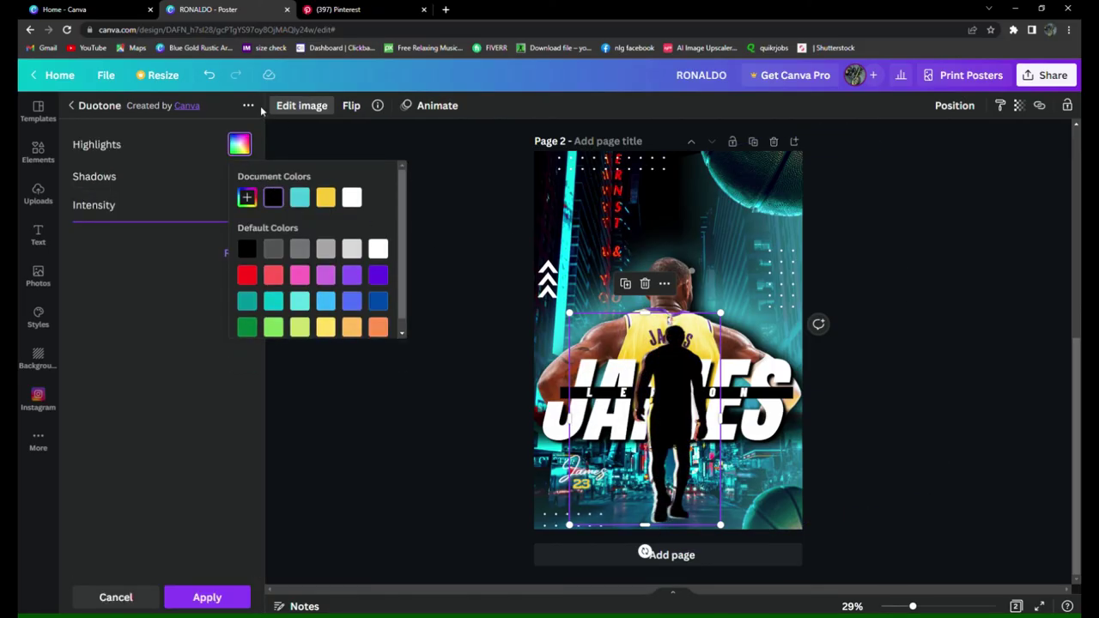
# - Set the blur of the small black player silhouette to 29
pyautogui.click(299, 104)
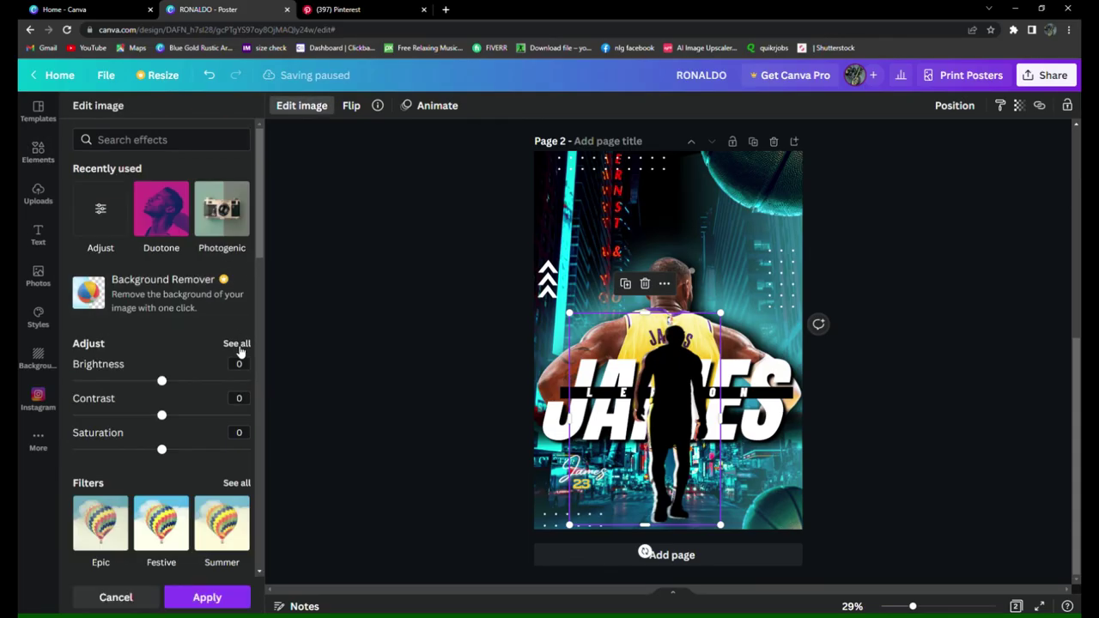
pyautogui.click(237, 343)
pyautogui.moveTo(163, 296); pyautogui.dragTo(195, 296)
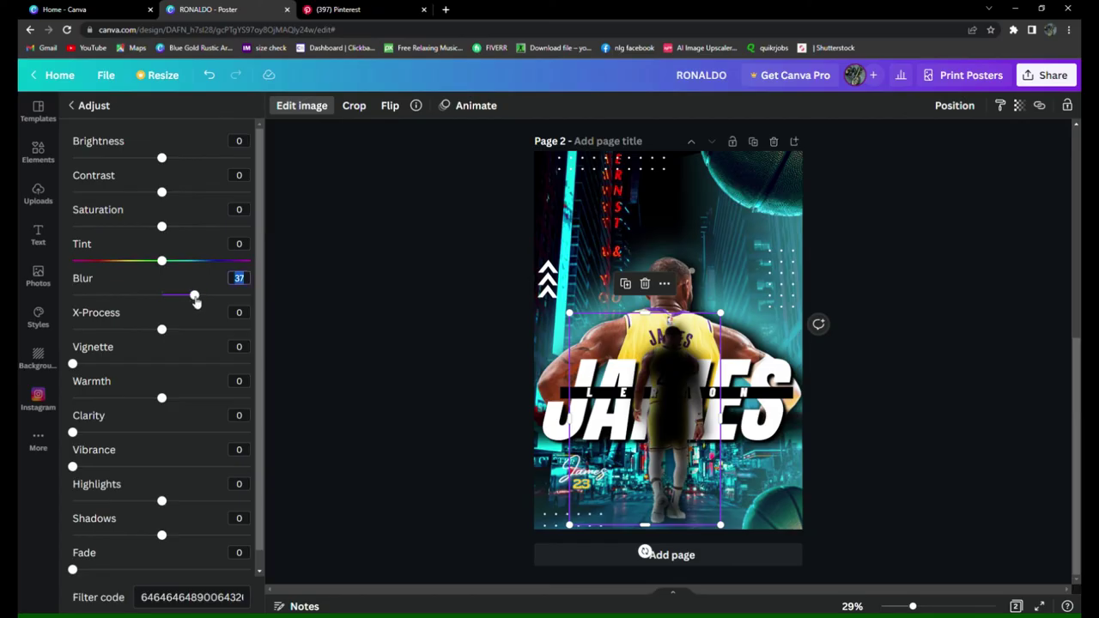
pyautogui.moveTo(195, 297); pyautogui.dragTo(189, 296)
# - Send the small blurred black silhouette backward behind the small walking player with the number 23 jersey
pyautogui.click(955, 106)
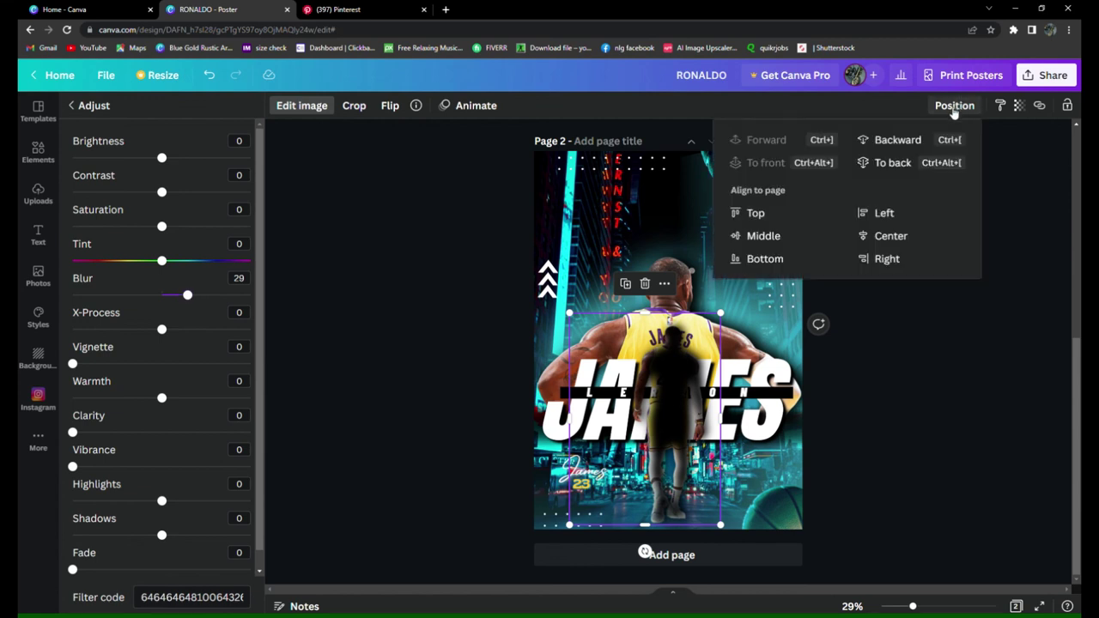
pyautogui.click(897, 140)
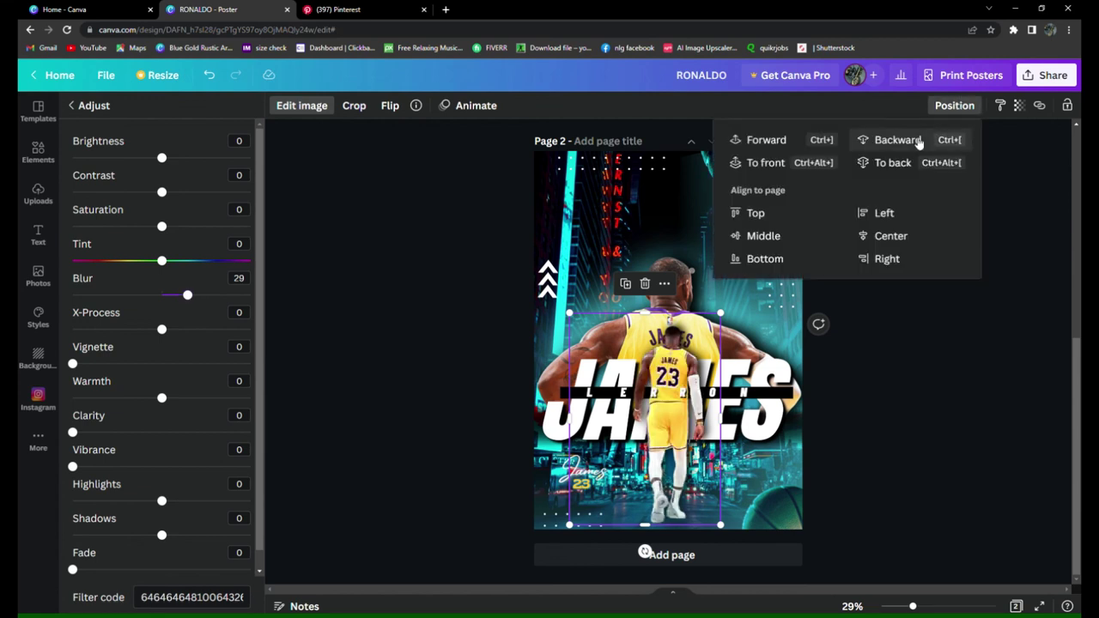
pyautogui.click(986, 386)
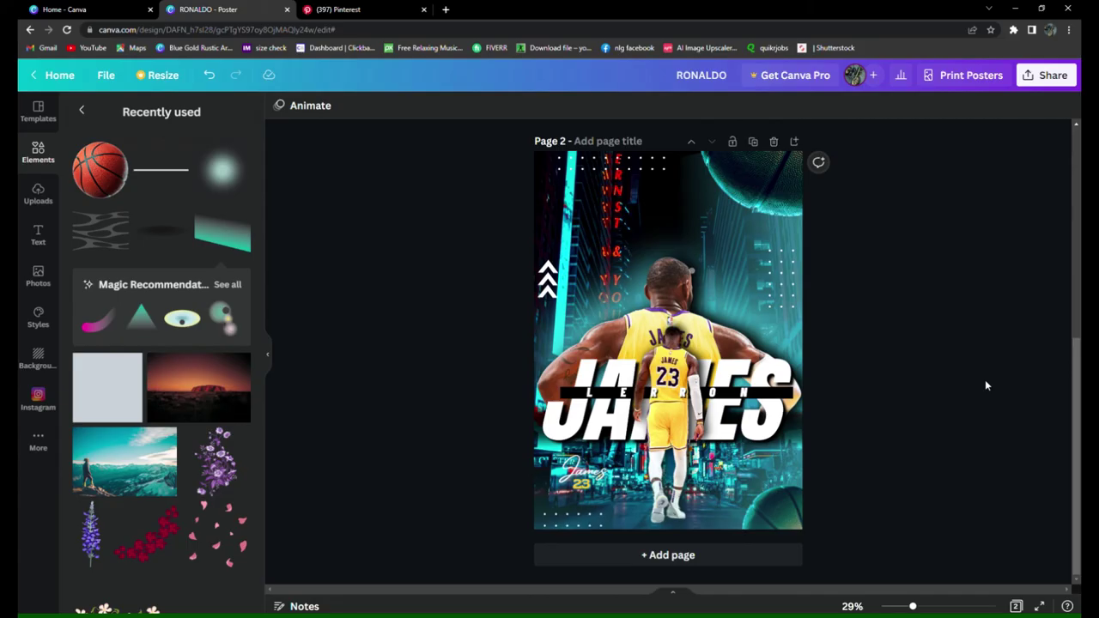
# - Add the recently used slanted green gradient shape to the poster and set both of its colors to the document's turquoise
pyautogui.click(225, 232)
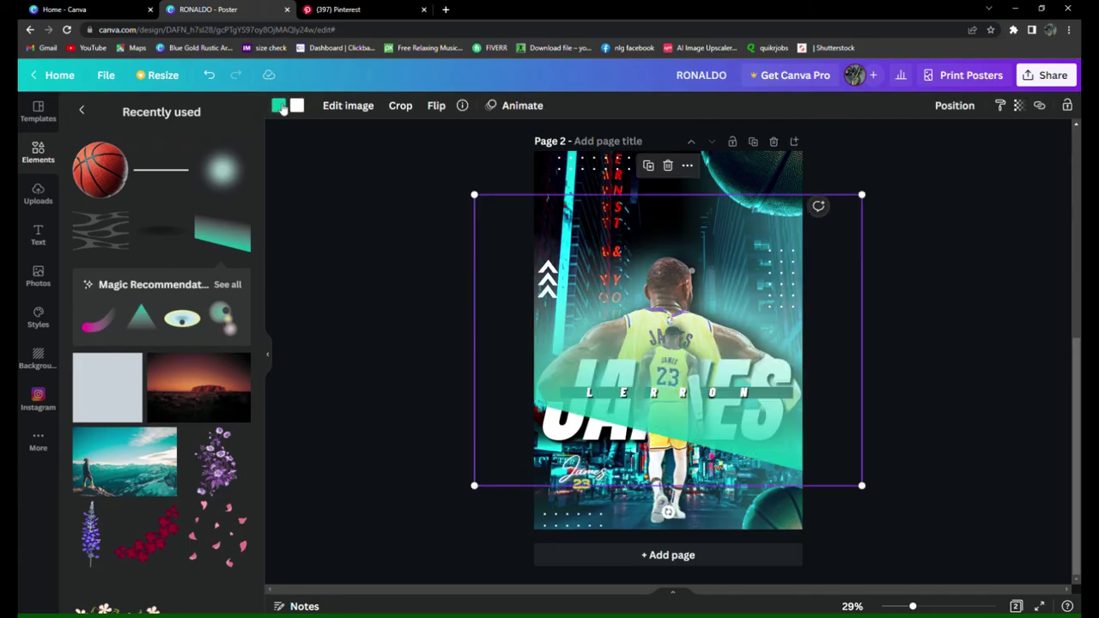
pyautogui.click(279, 105)
pyautogui.click(177, 167)
pyautogui.click(296, 105)
pyautogui.click(177, 167)
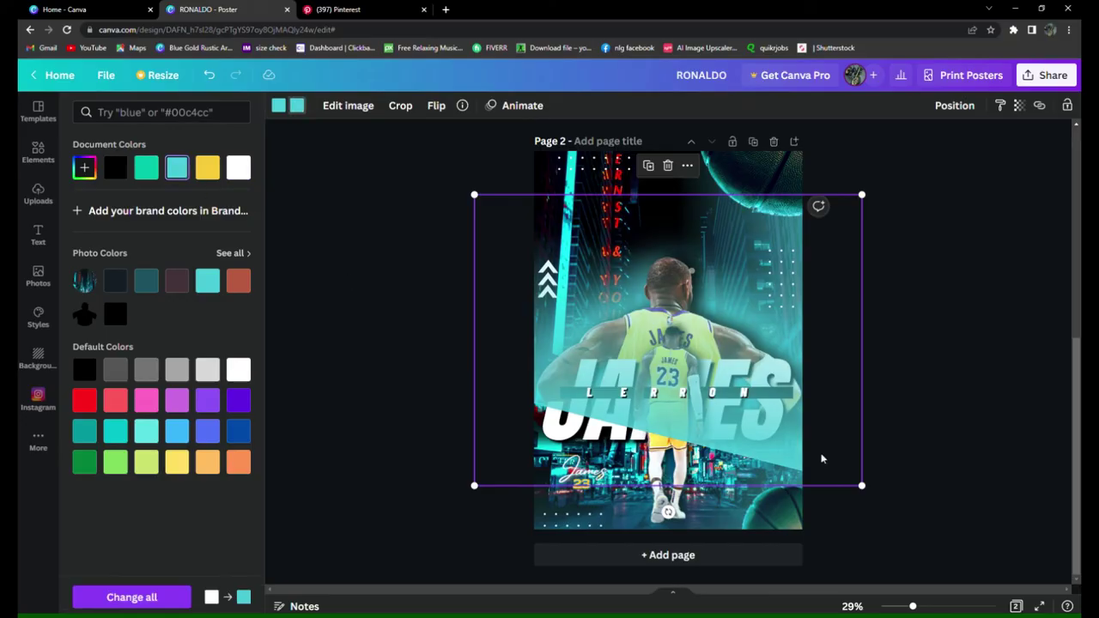
# - Rotate the turquoise gradient to about 130° and place it diagonally over the poster's upper-left corner
pyautogui.moveTo(668, 512); pyautogui.dragTo(509, 275)
pyautogui.moveTo(624, 338); pyautogui.dragTo(526, 175)
pyautogui.moveTo(487, 382); pyautogui.dragTo(383, 421)
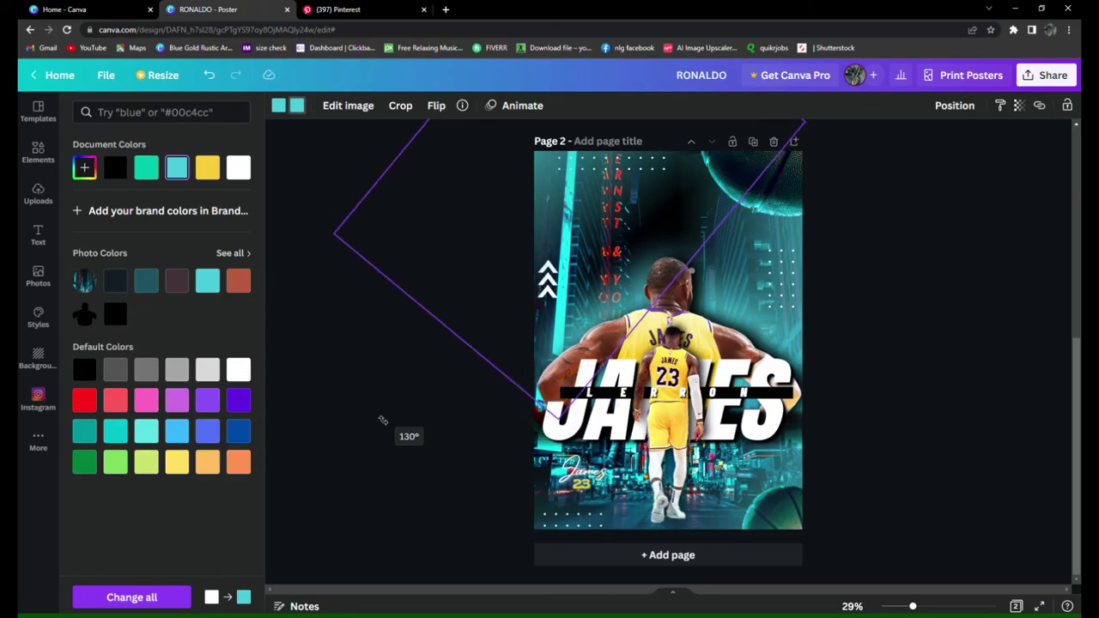
pyautogui.click(925, 386)
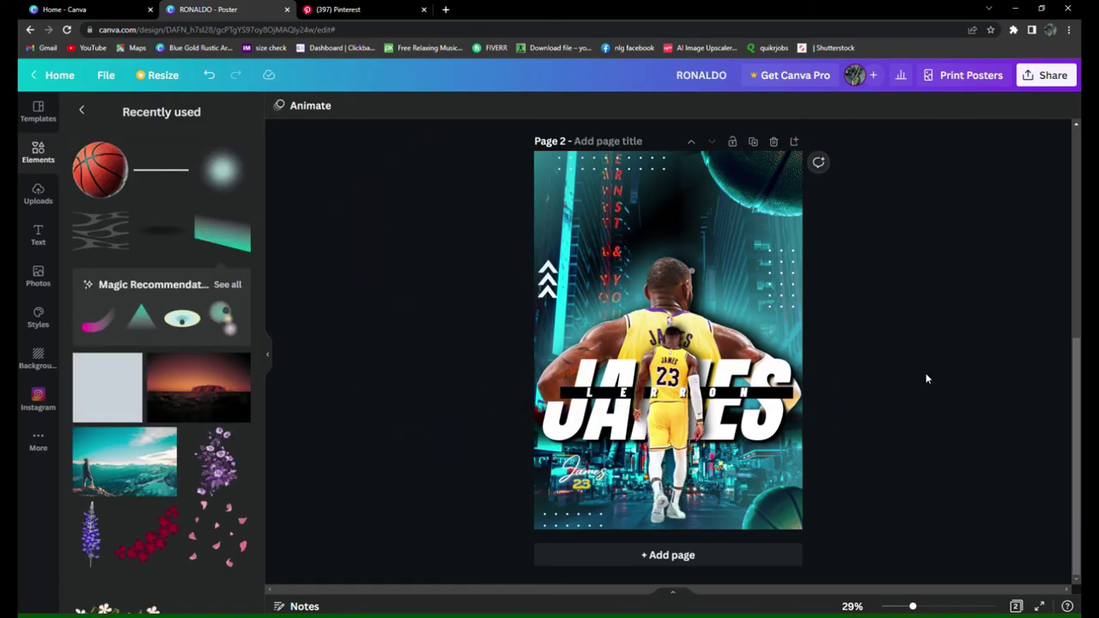
# - Duplicate the turquoise gradient, rotate the copy to nearly vertical, and place it along the poster's left edge
pyautogui.click(655, 188)
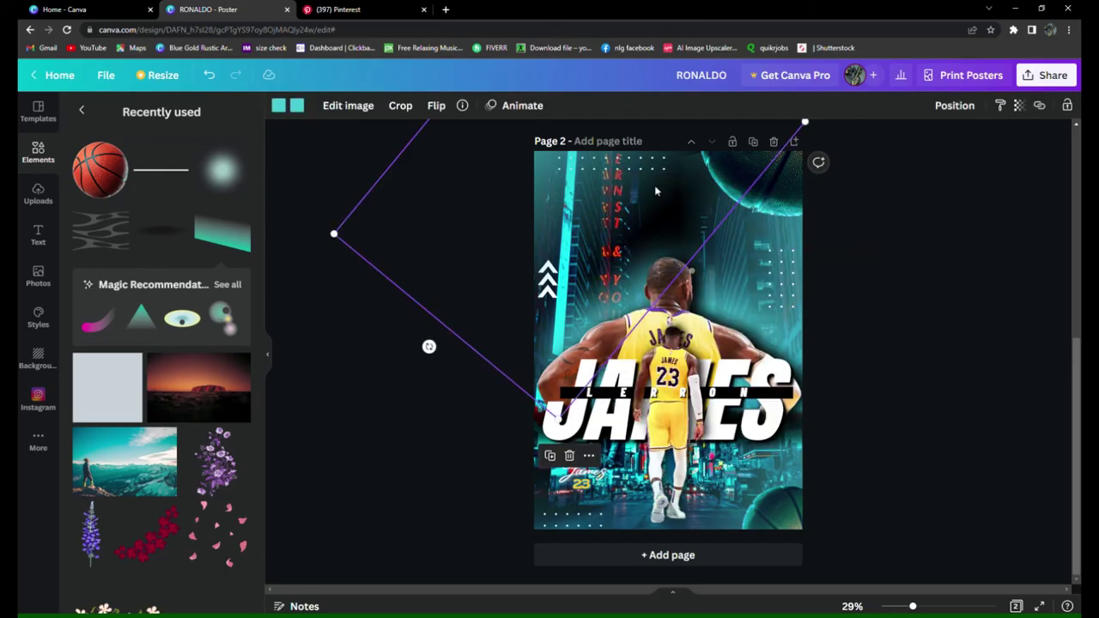
pyautogui.moveTo(662, 188); pyautogui.dragTo(664, 193)
pyautogui.moveTo(432, 350); pyautogui.dragTo(578, 399)
pyautogui.moveTo(594, 311); pyautogui.dragTo(556, 431)
pyautogui.click(956, 335)
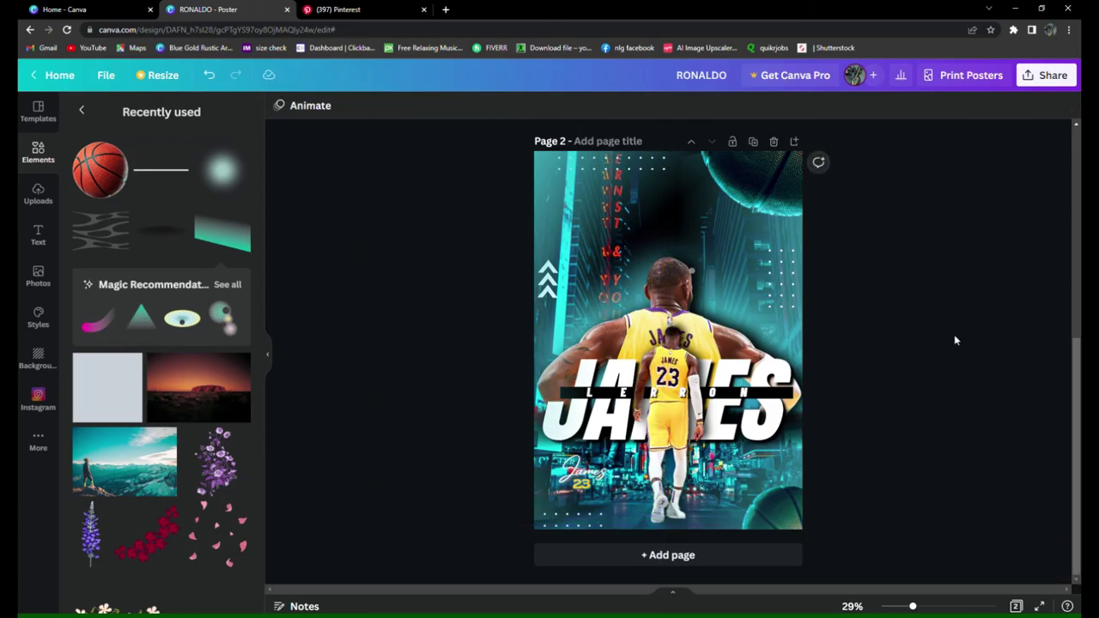
# - Send the nearly vertical turquoise gradient on the poster's left edge backward in the layer order
pyautogui.click(562, 240)
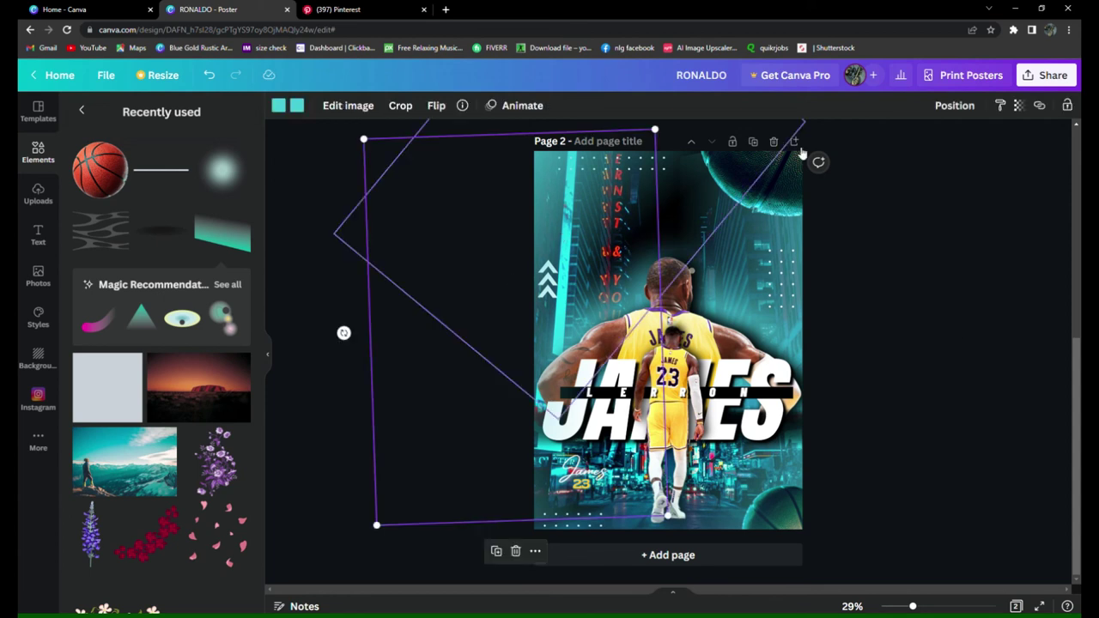
pyautogui.click(955, 105)
pyautogui.click(897, 140)
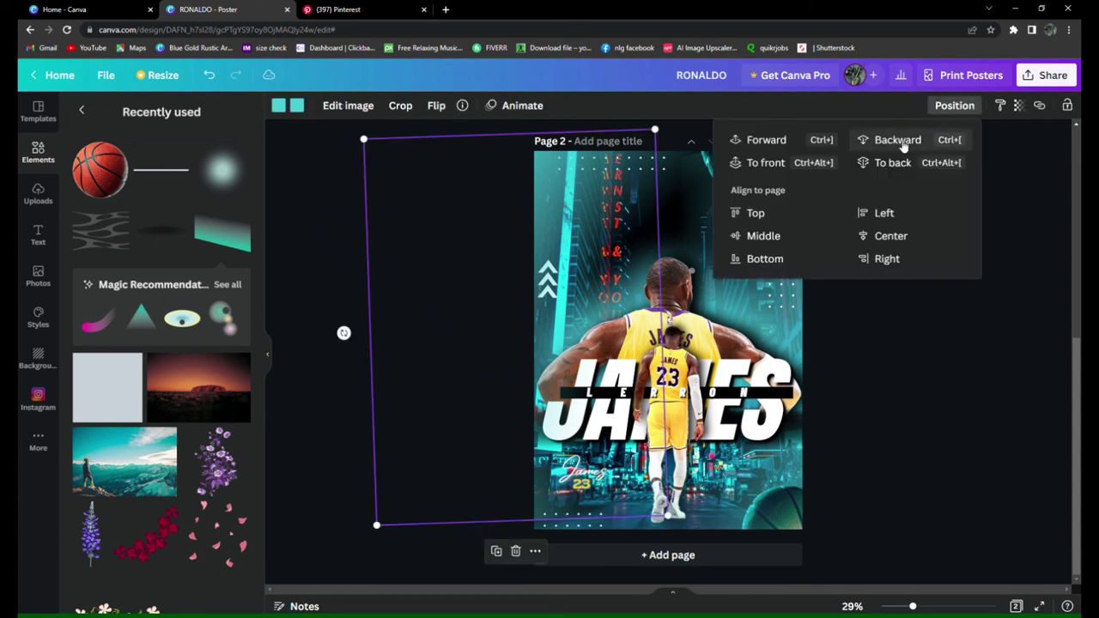
pyautogui.click(882, 390)
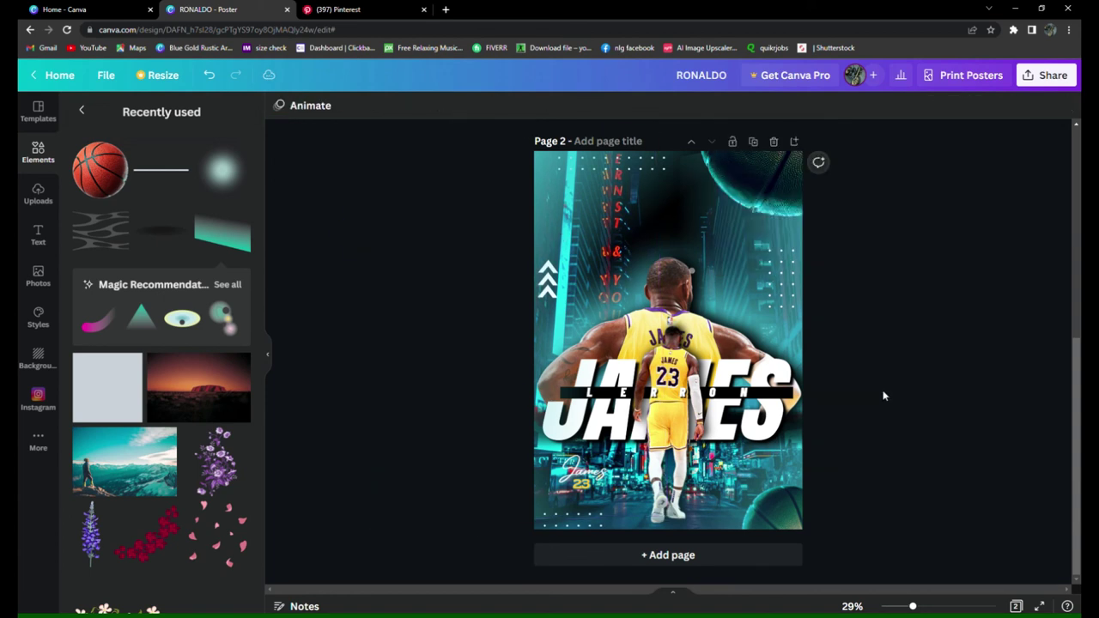